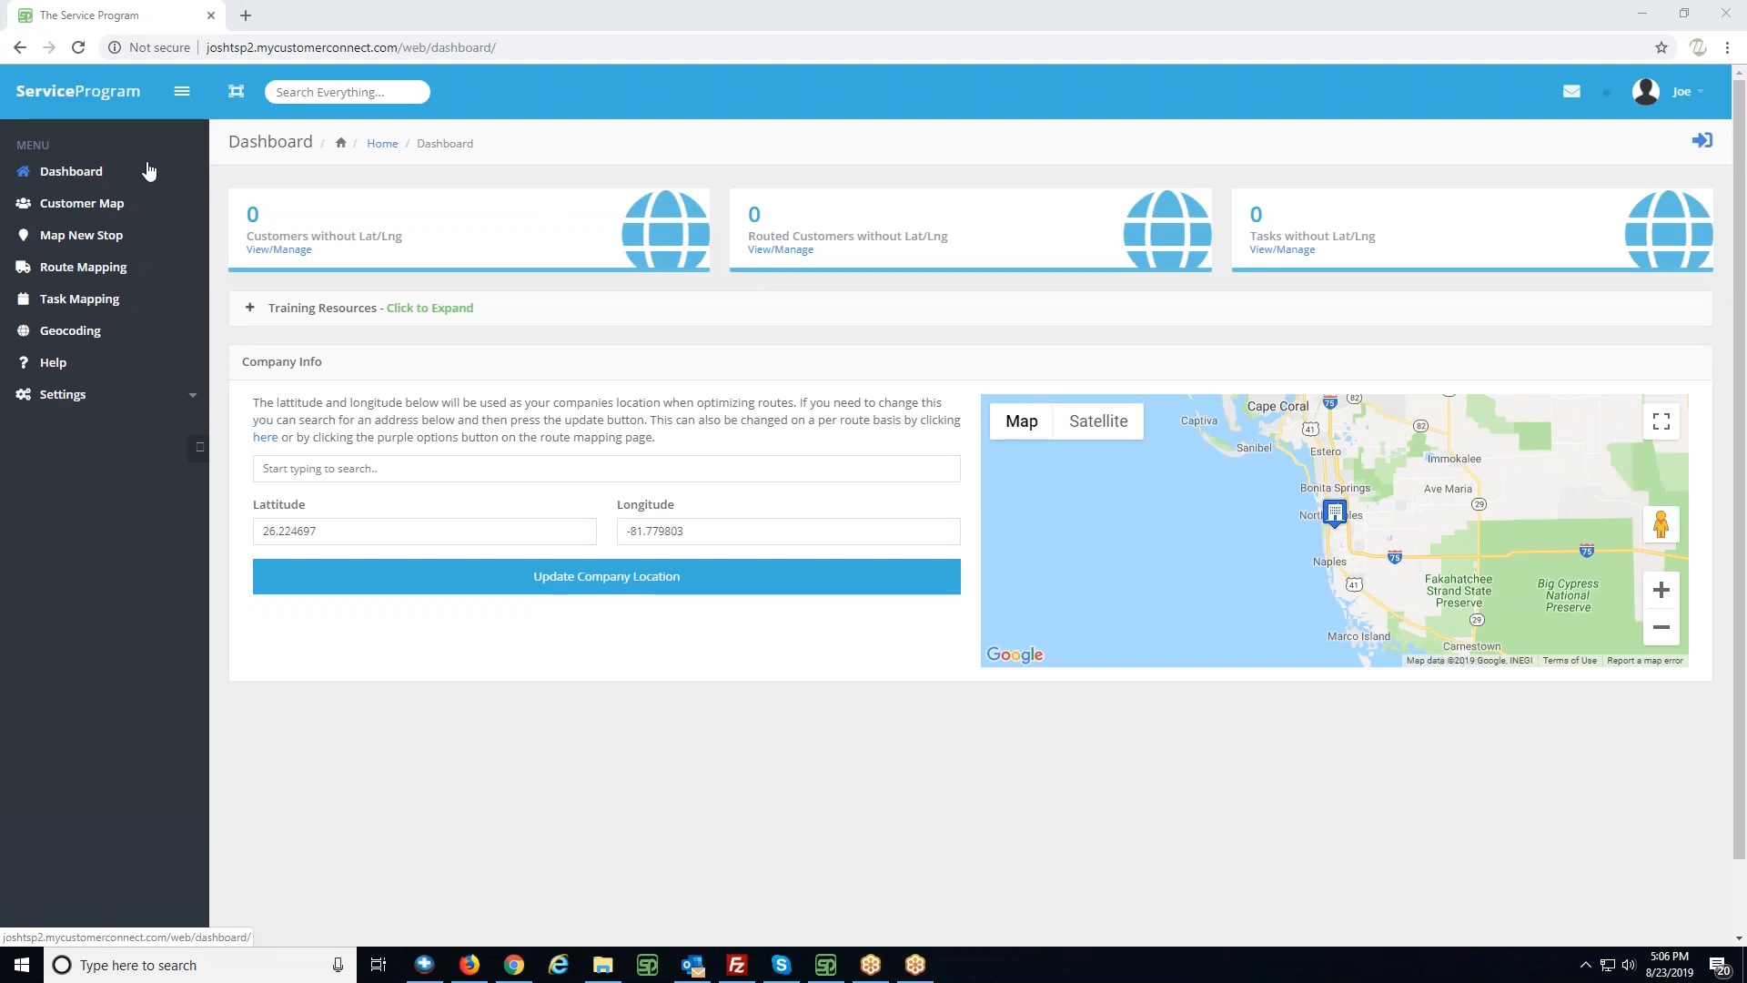
- Go to Route Mapping and open its route options
left_click(93, 270)
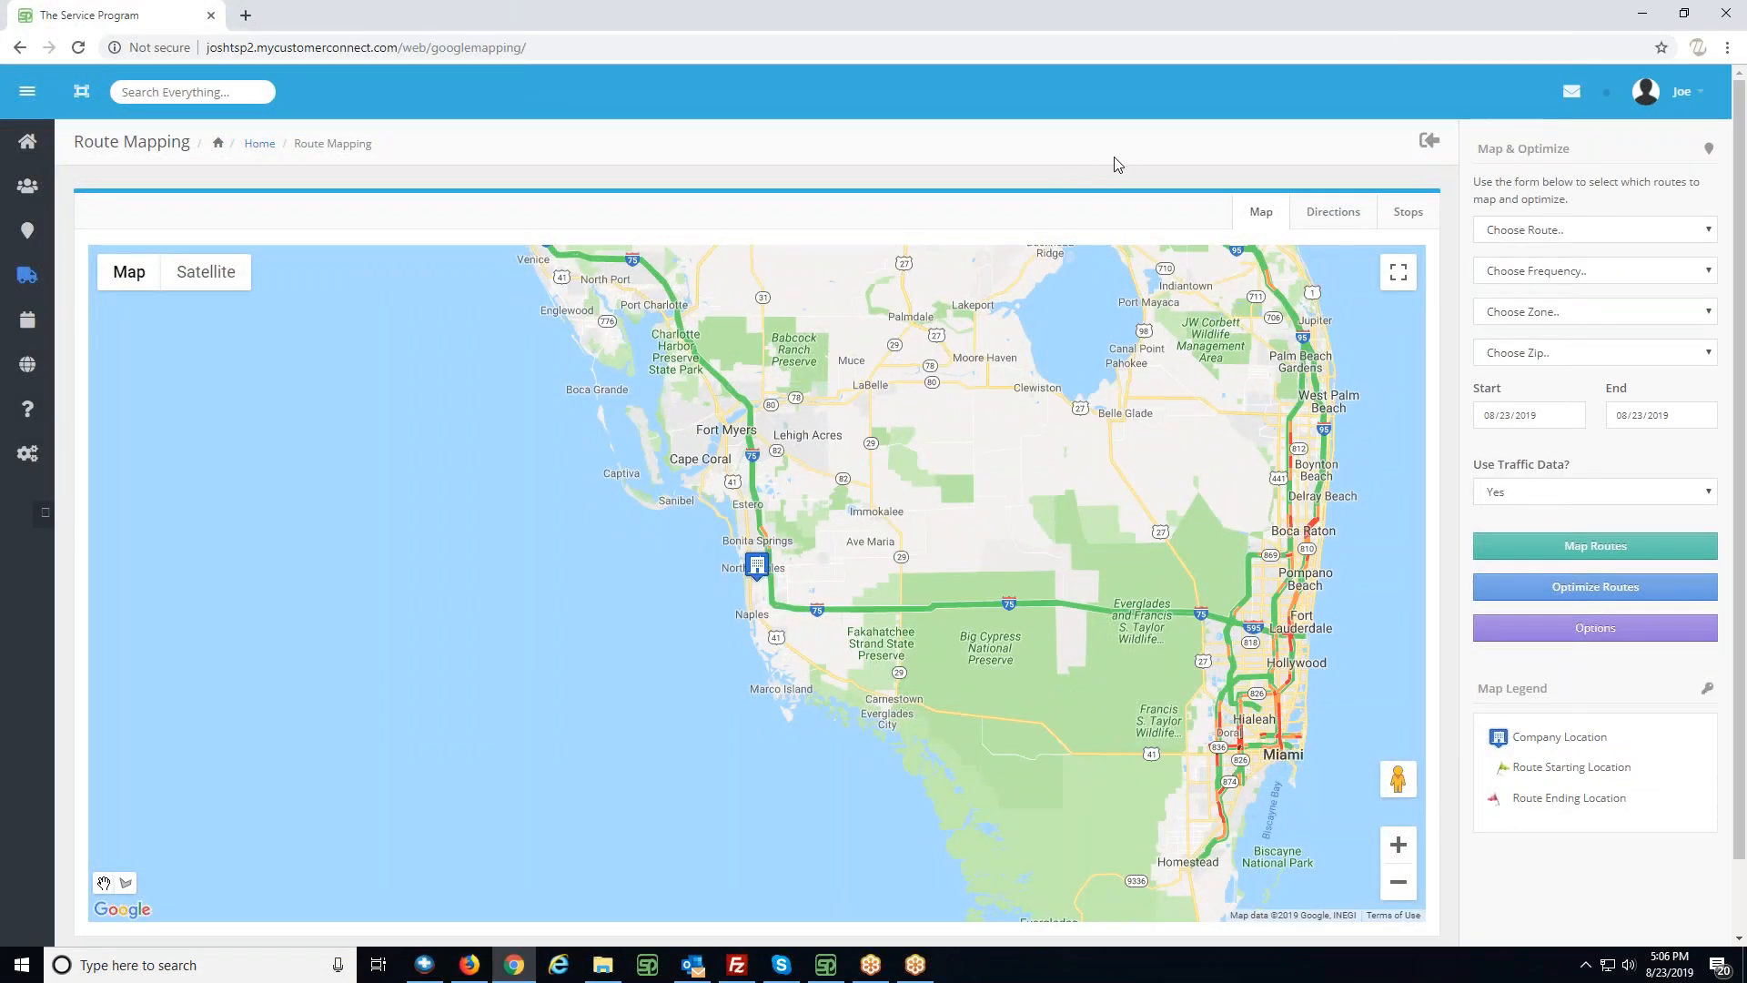
left_click(1572, 638)
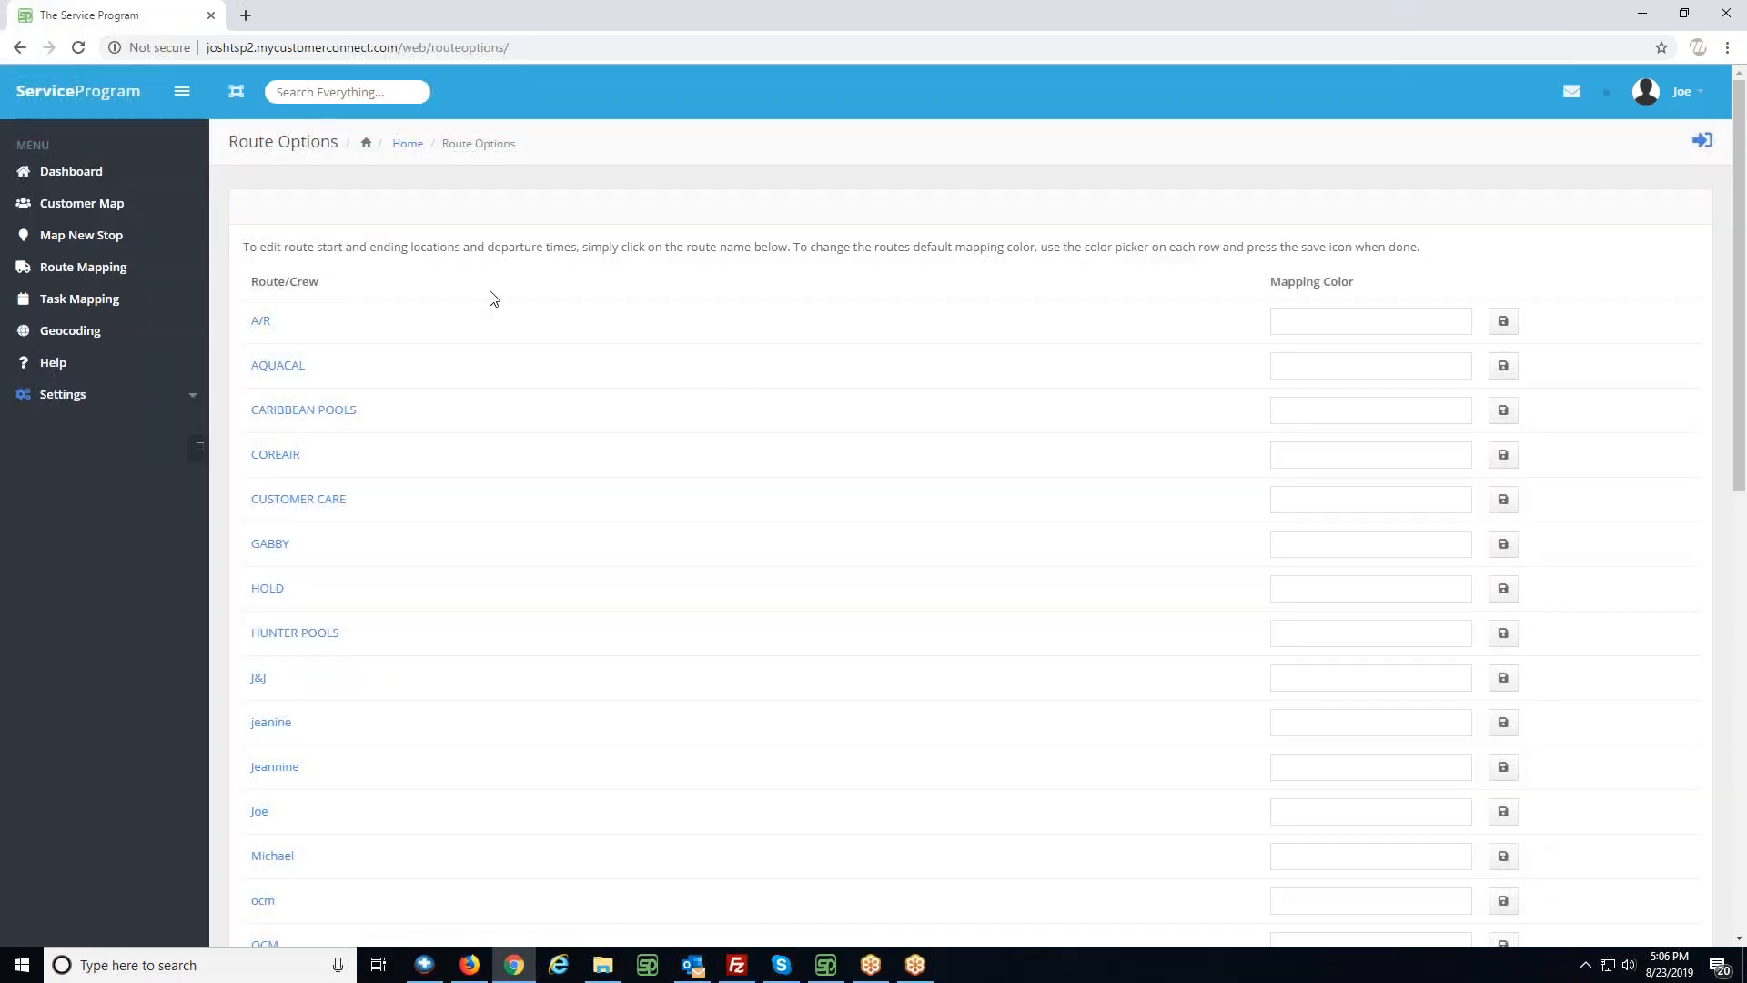
- Change the mapping color of route R1 to #b600ec and save it
scroll(592, 460, "down", 7)
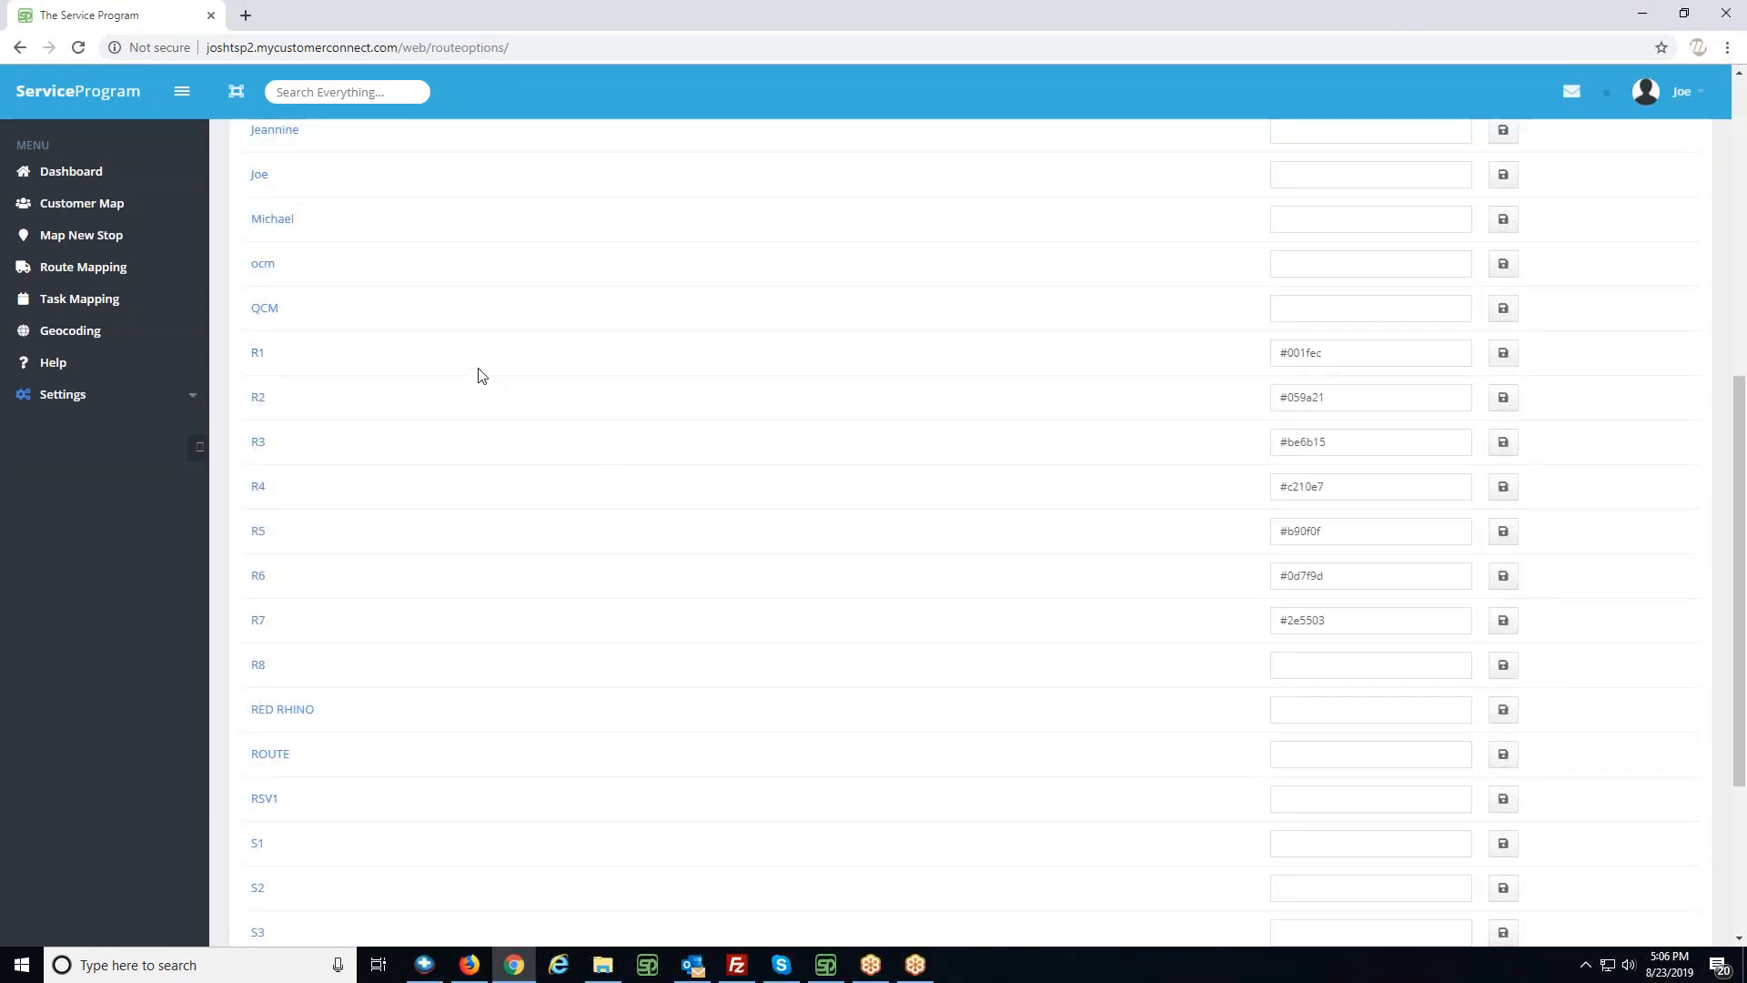
scroll(1267, 378, "up", 7)
scroll(1313, 300, "down", 6)
left_click(1328, 454)
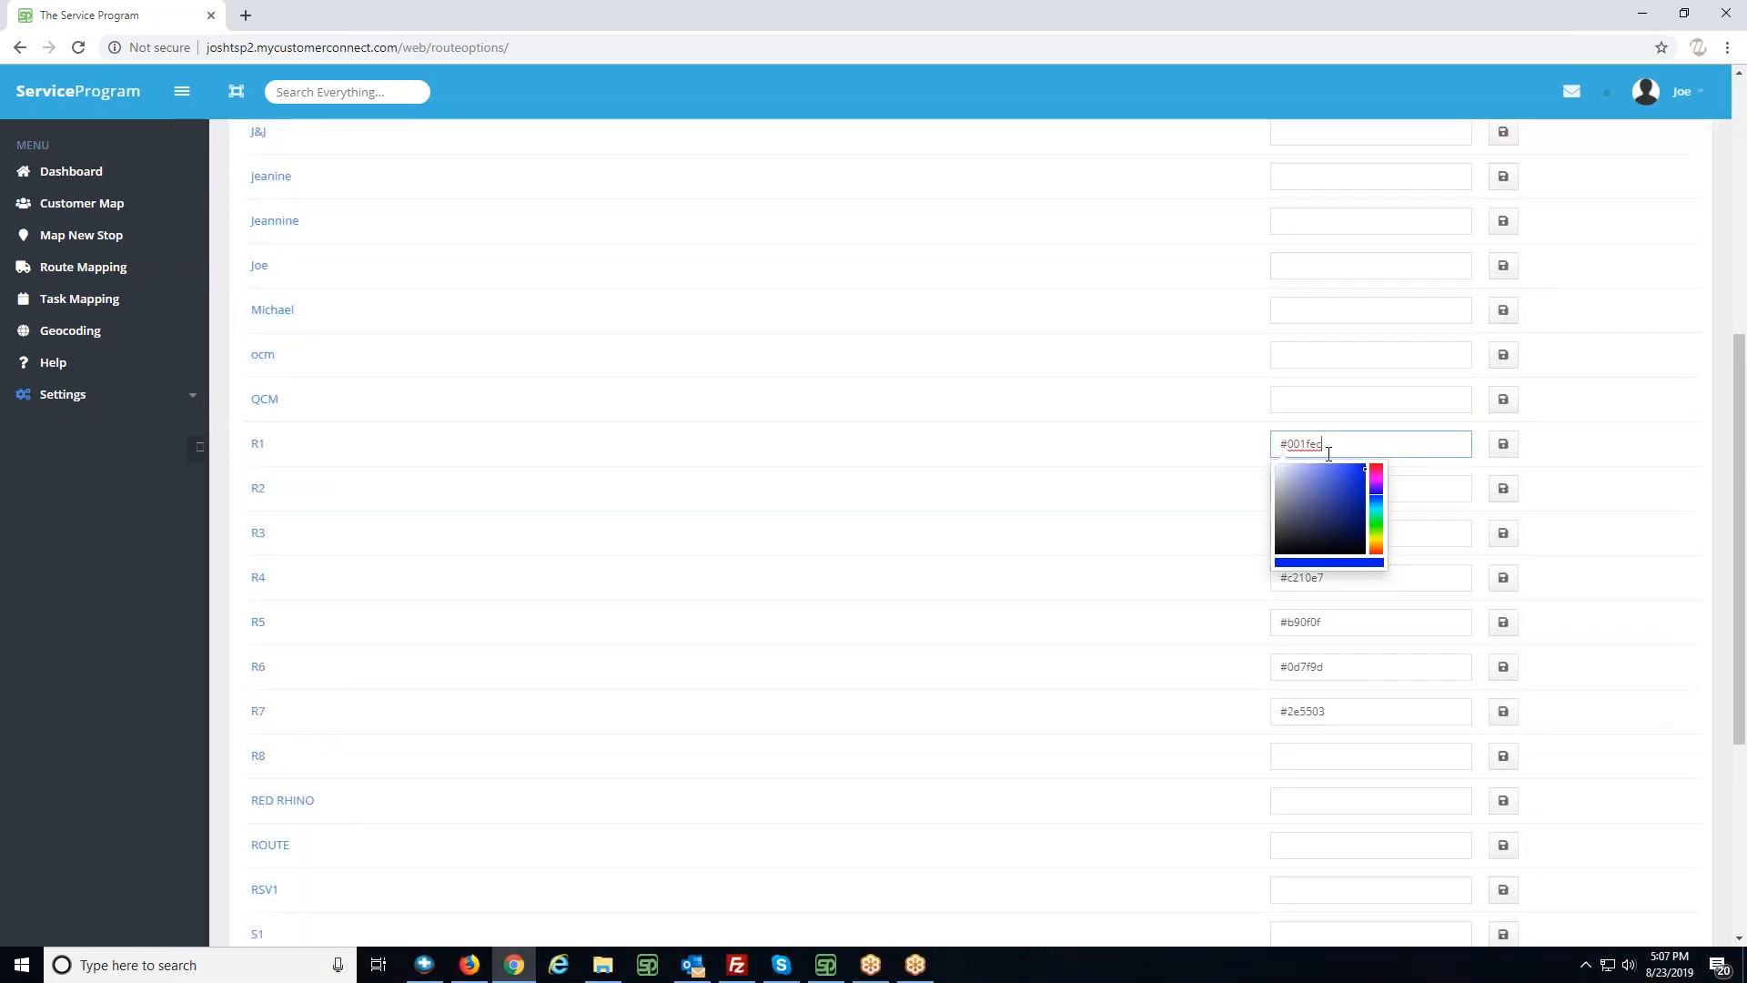
left_click(1376, 491)
left_click(1577, 455)
left_click(1427, 453)
left_click(1380, 482)
left_click(1486, 461)
left_click(1499, 449)
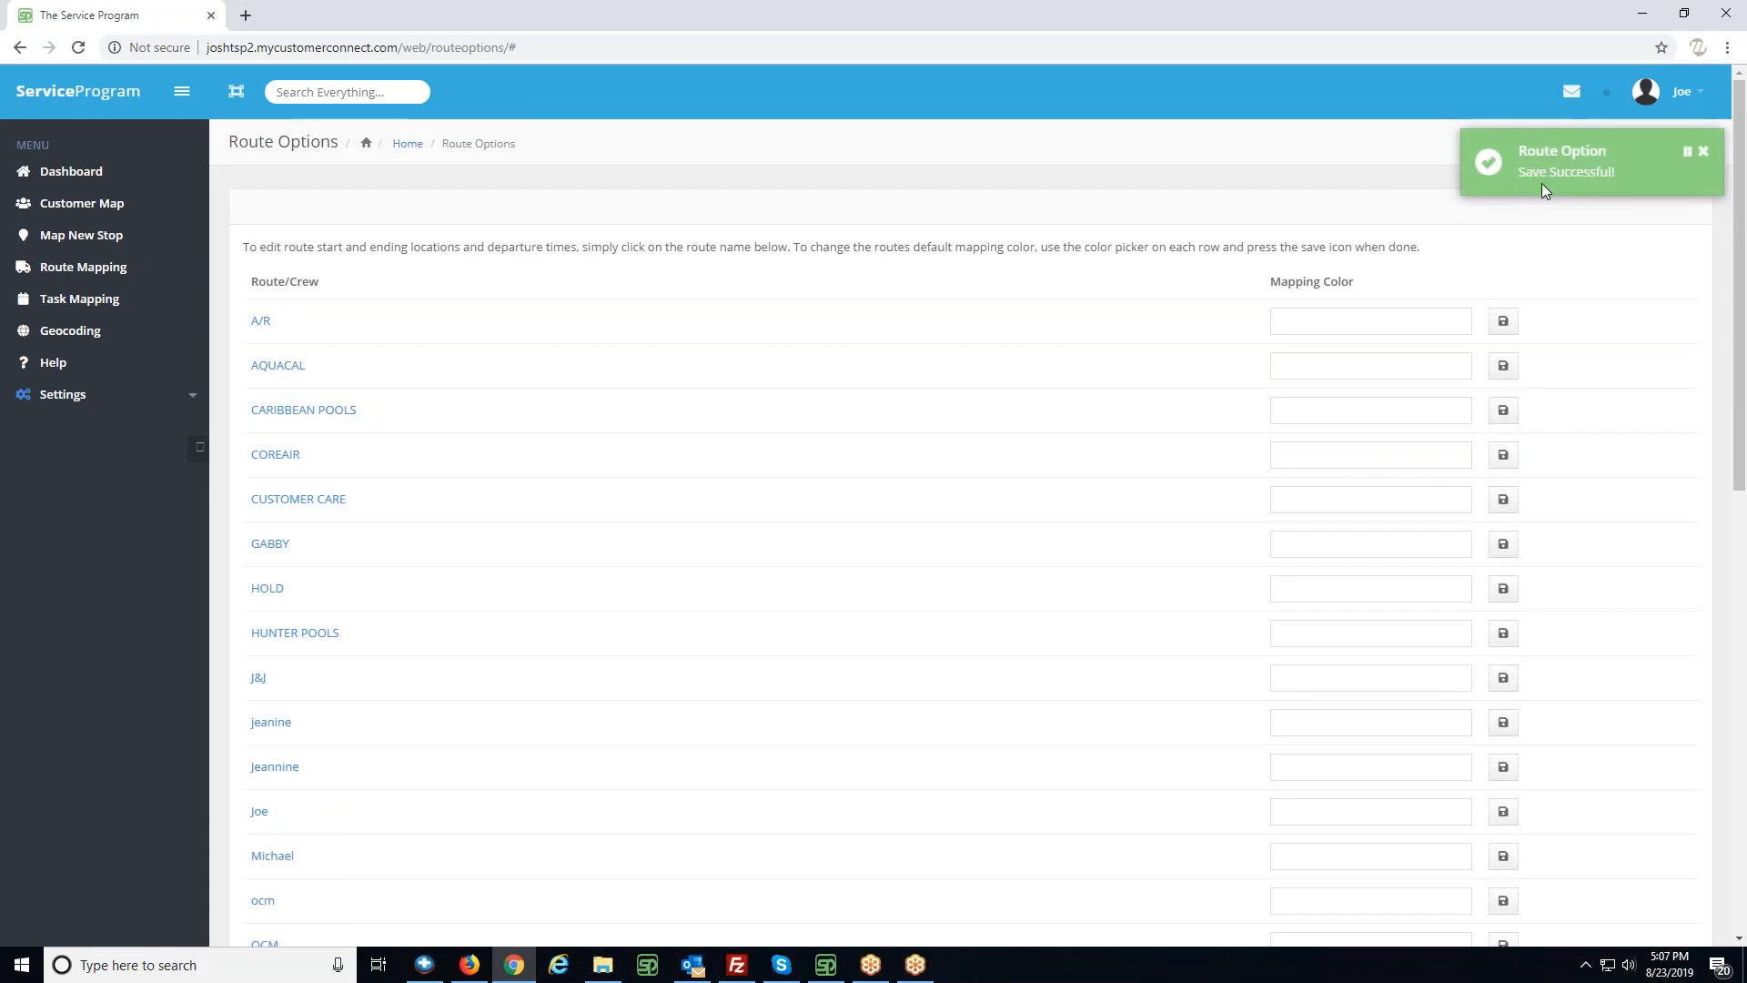
- Open the route details of R1 from the route list
scroll(1247, 522, "down", 2)
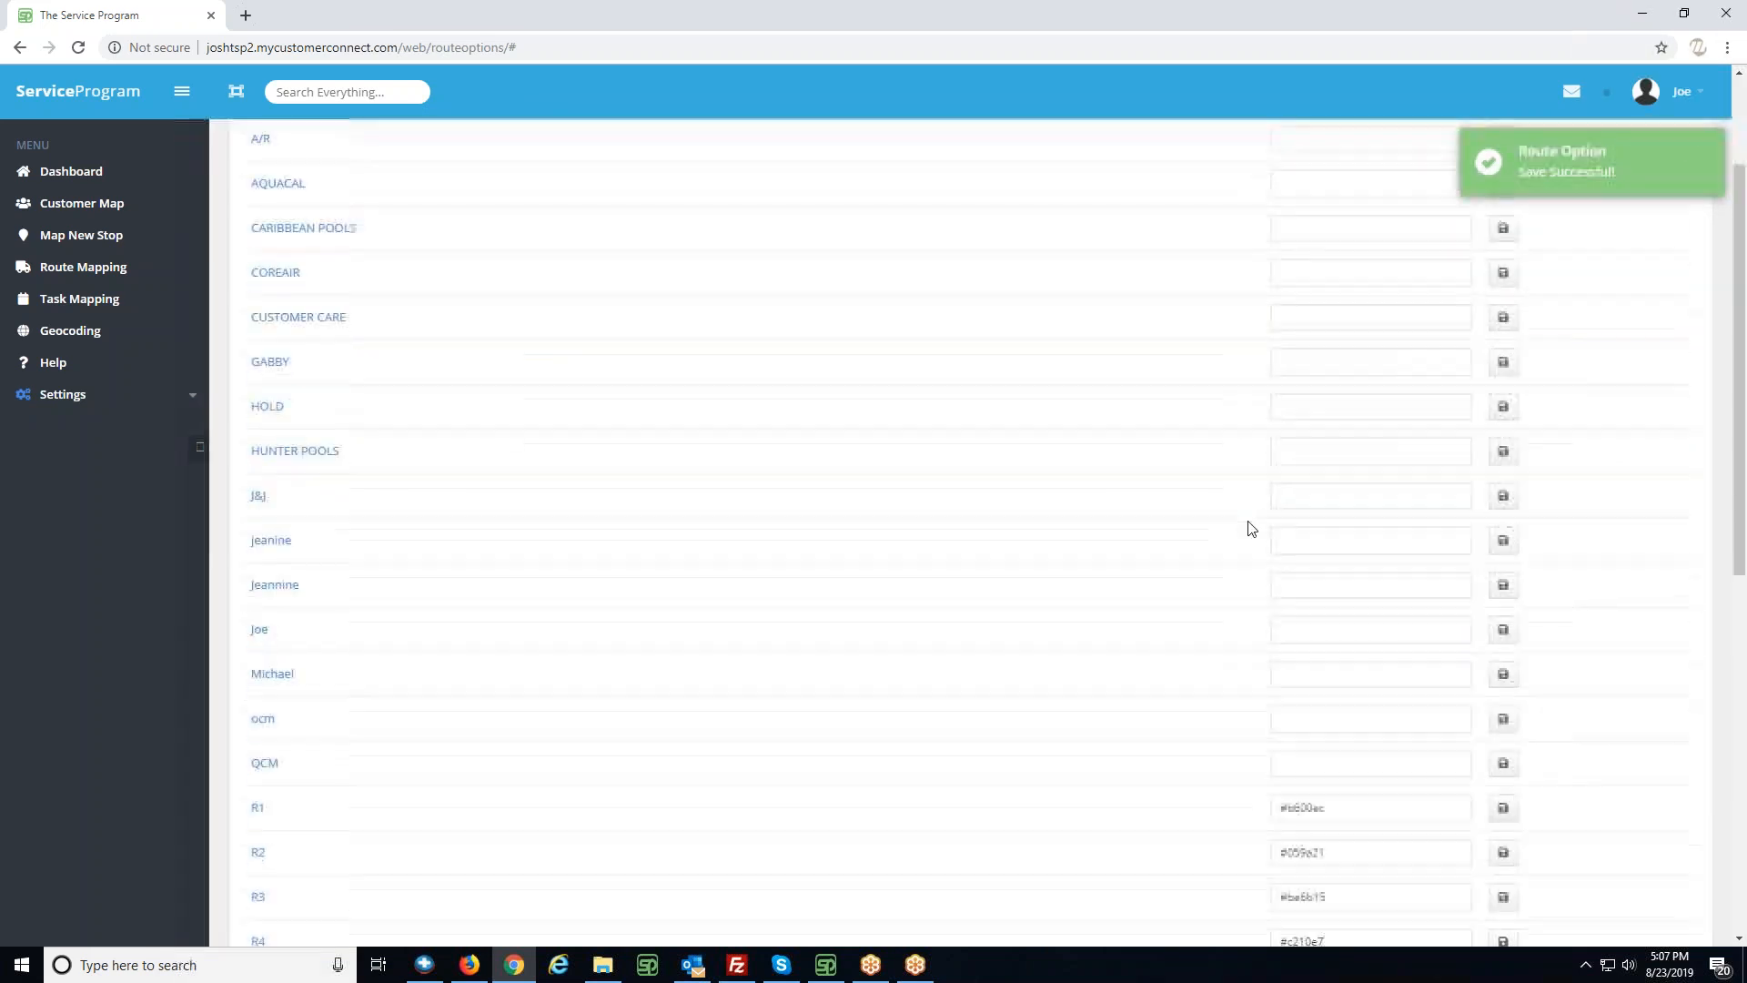
scroll(878, 656, "down", 1)
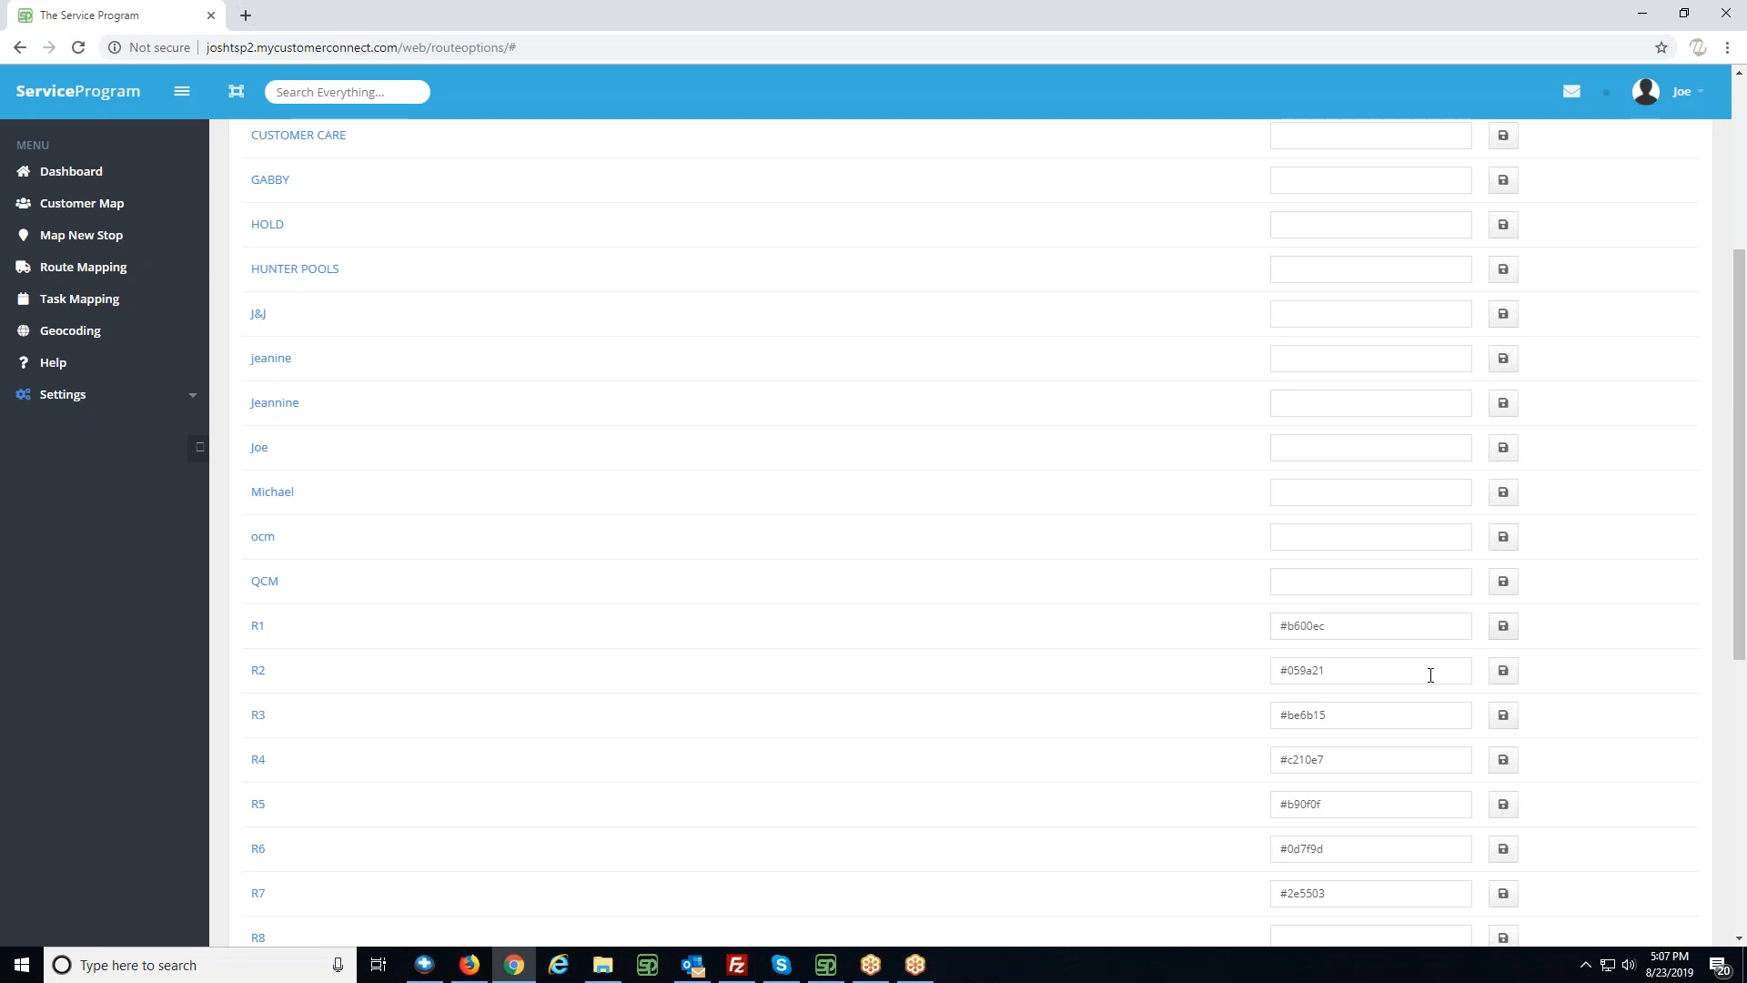
left_click(259, 627)
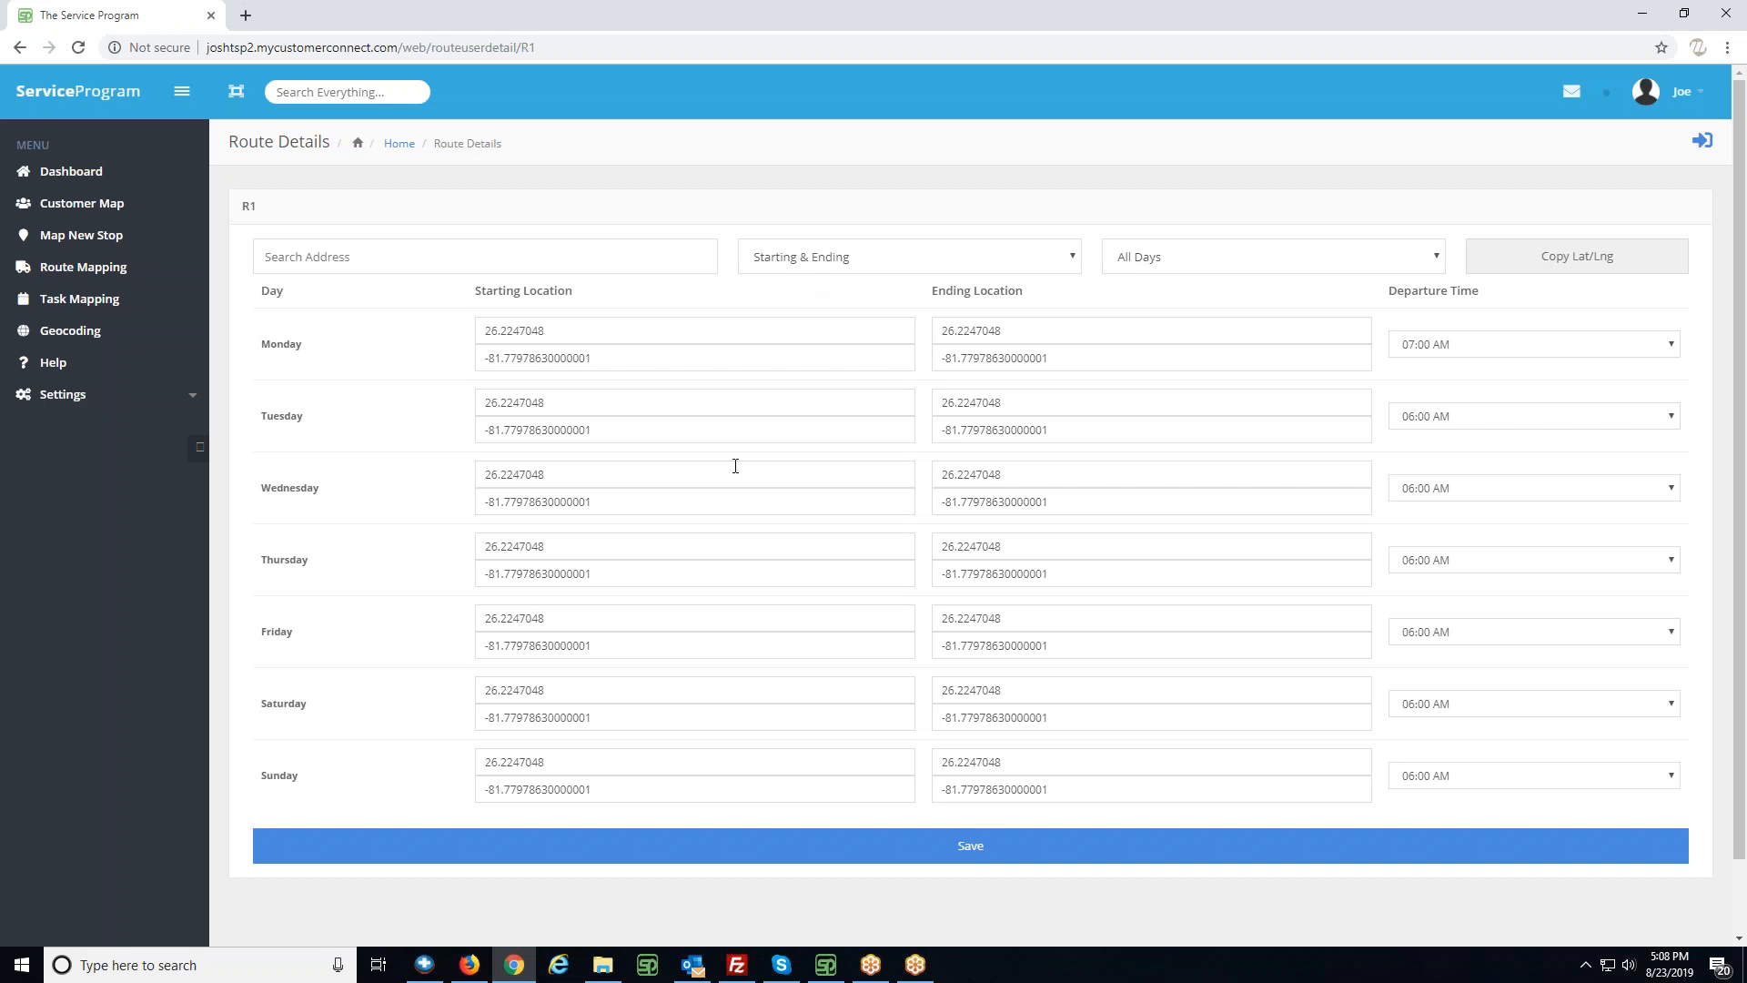
left_click_drag(699, 329, 472, 331)
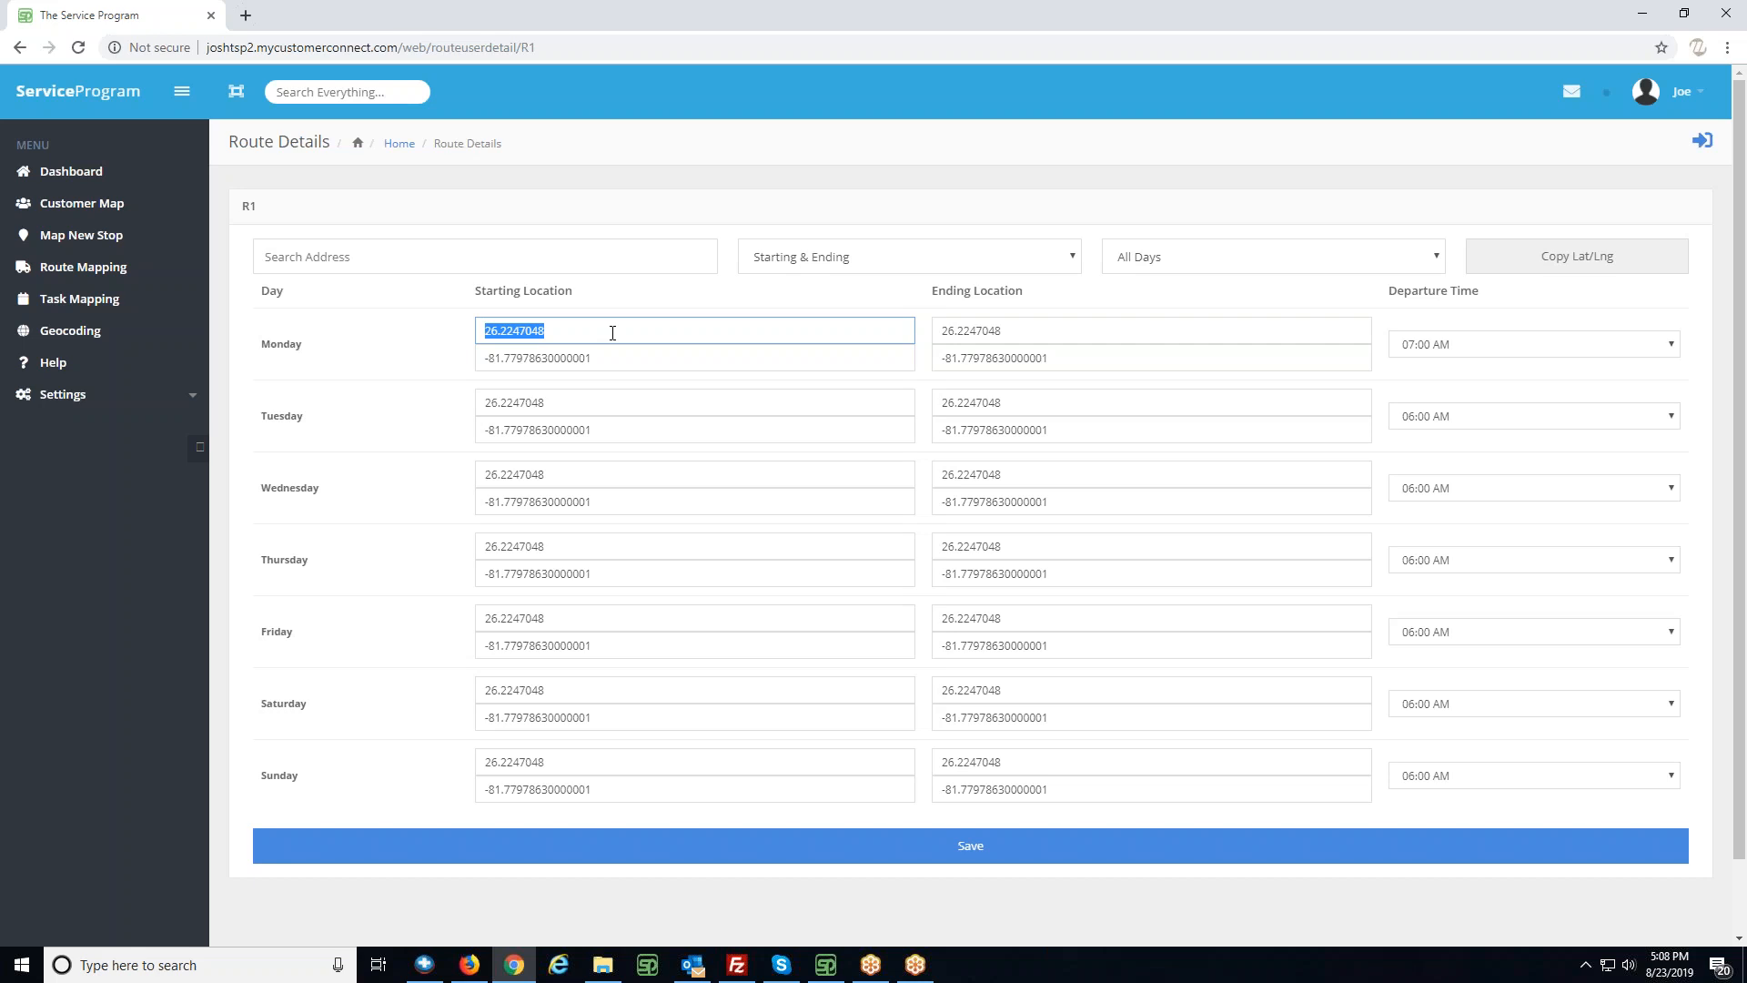
left_click(558, 261)
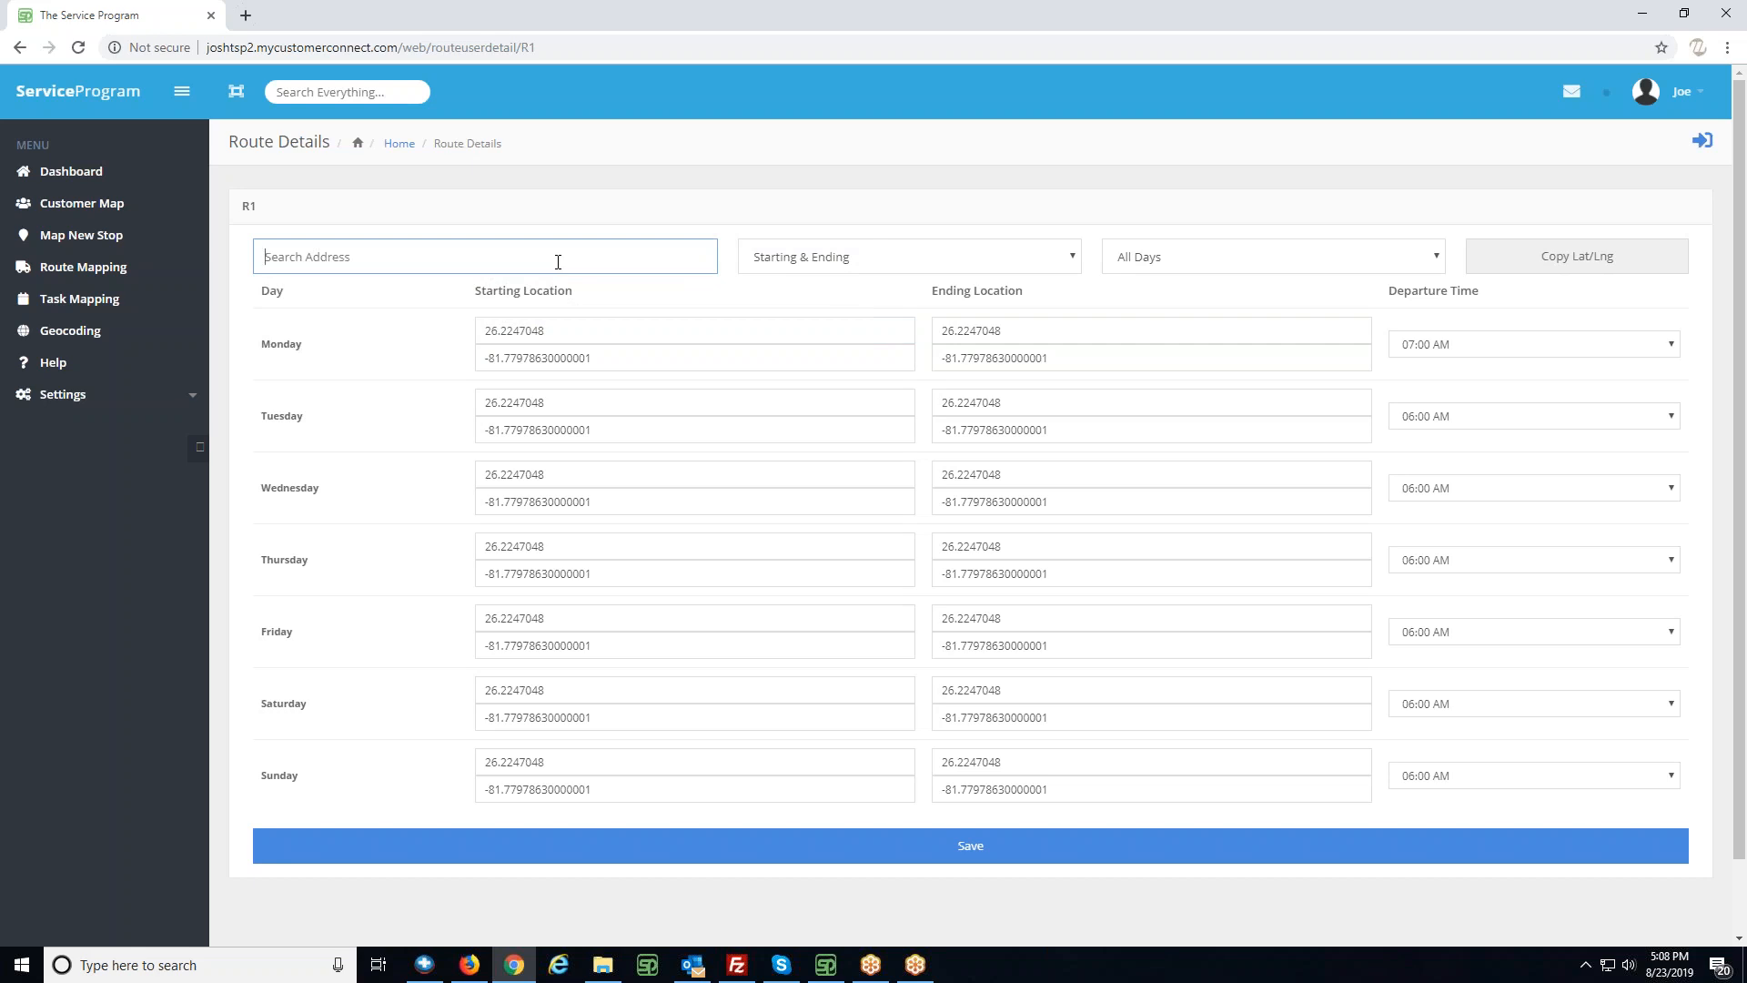
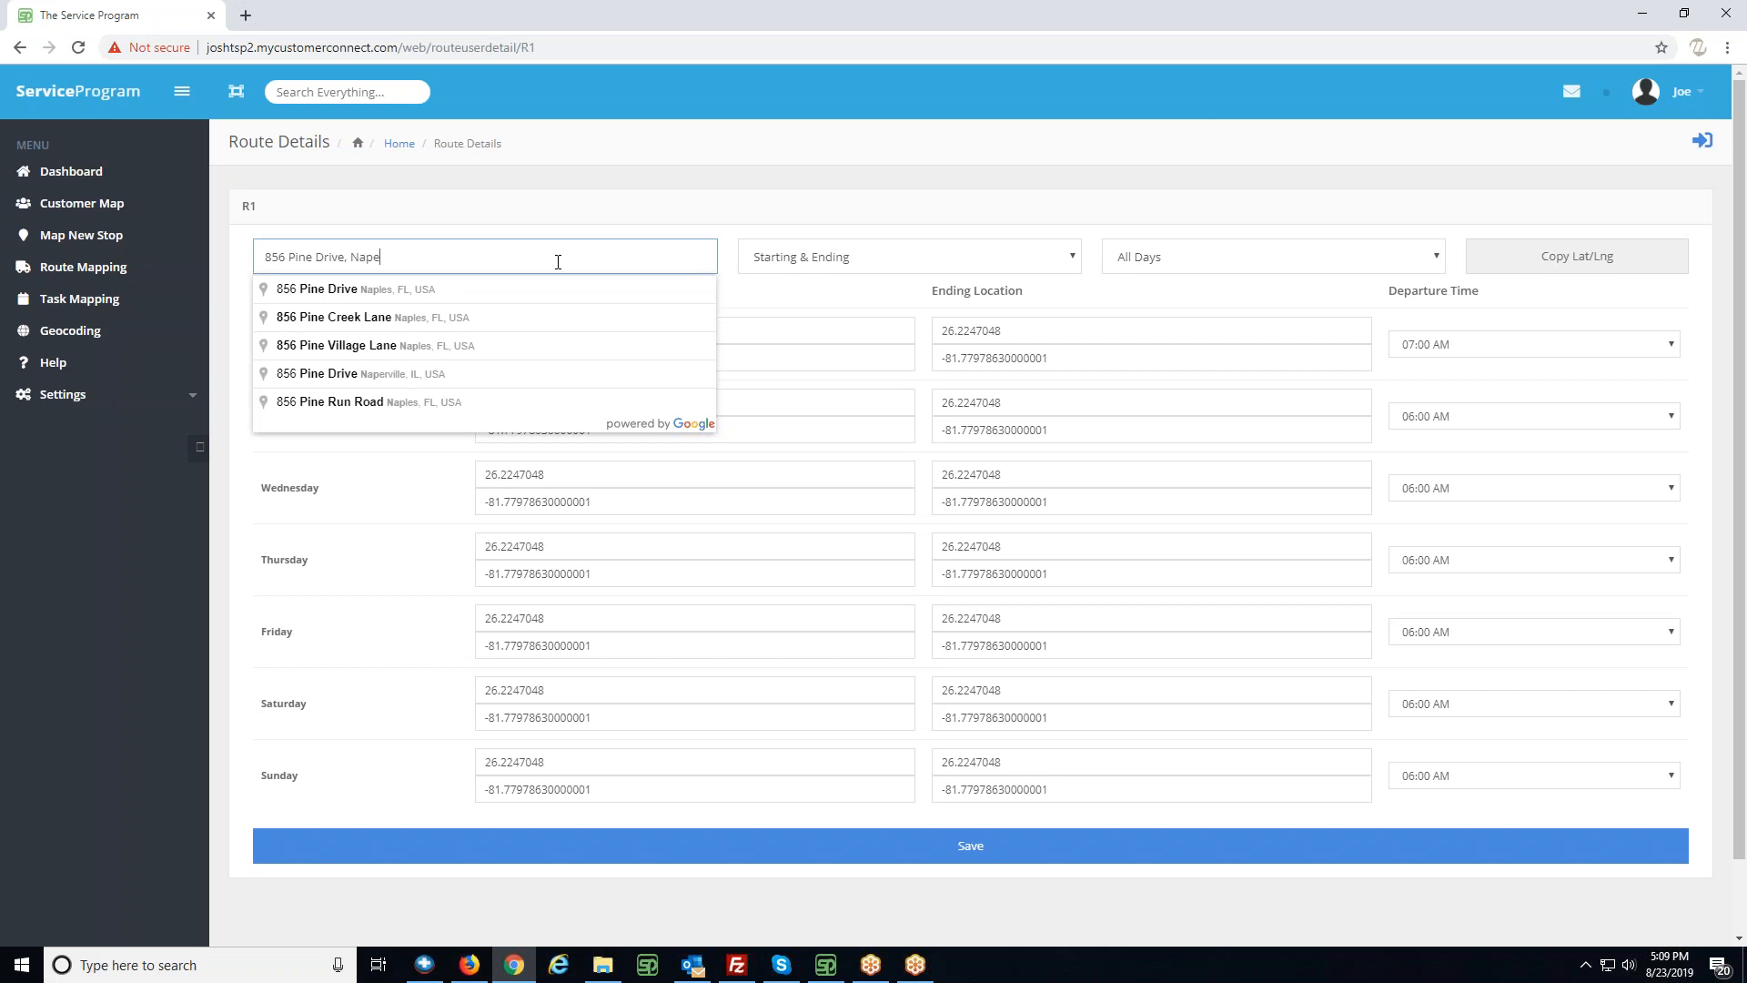
- Enter the street address of the route's end point in the address search and pick the matching suggestion
left_click(386, 289)
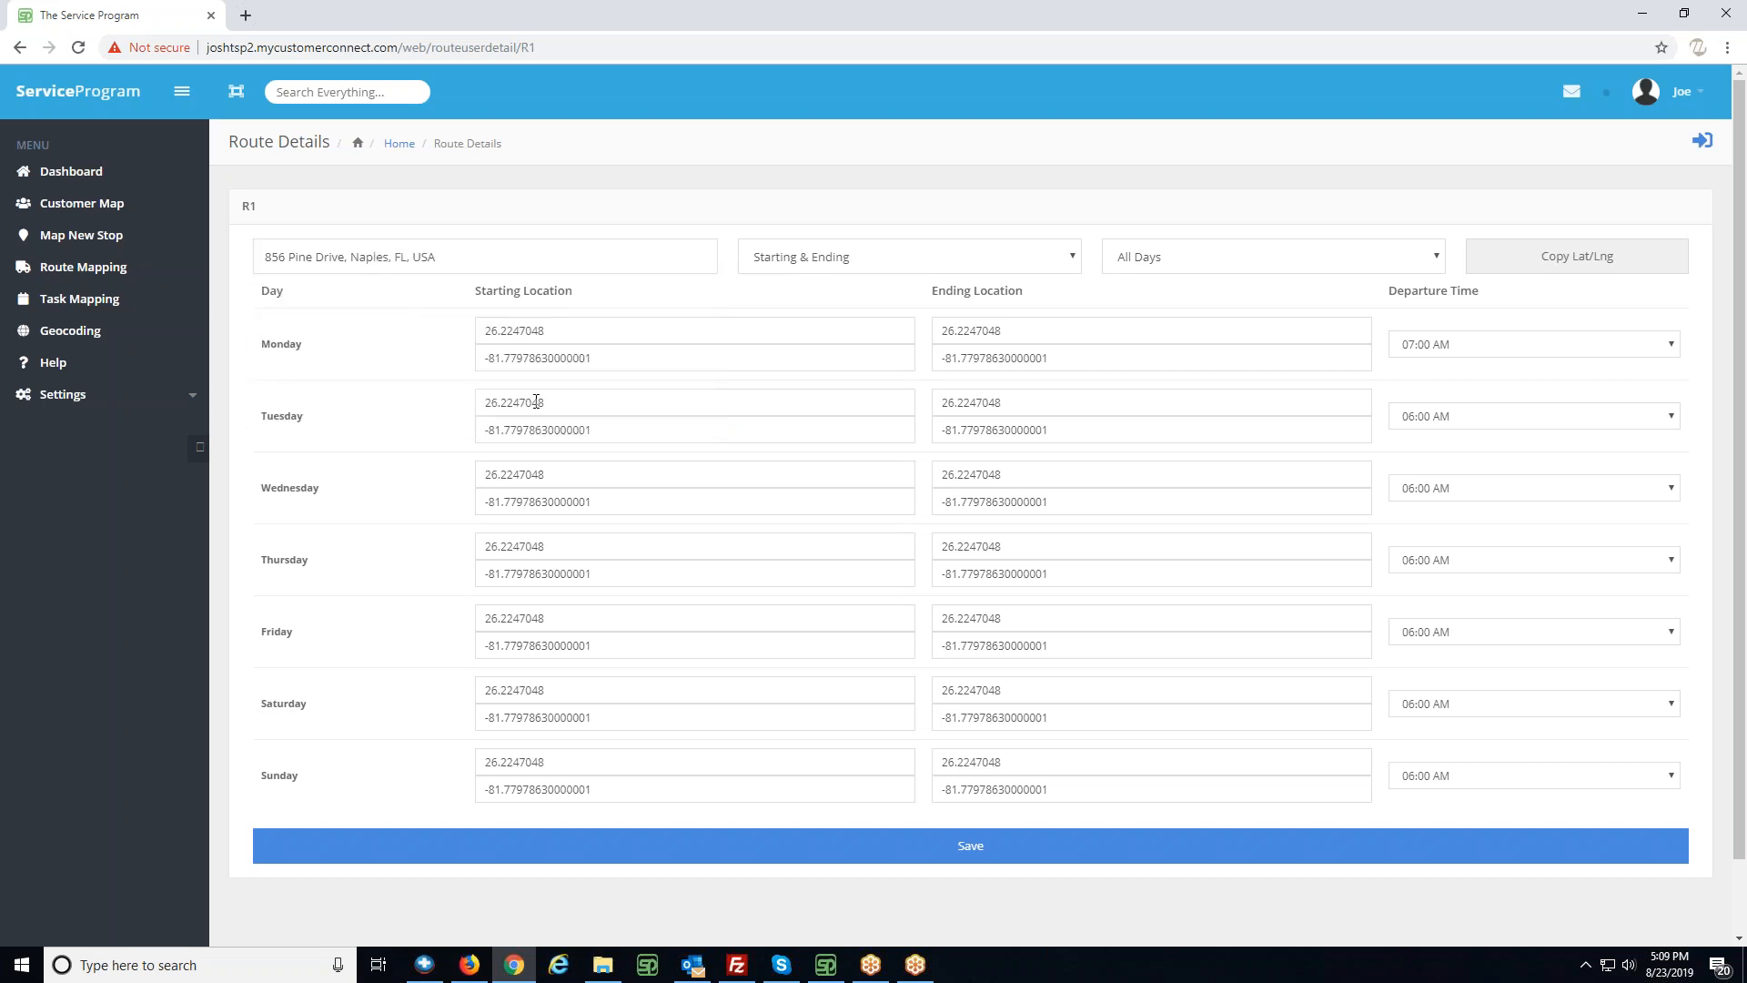
- Copy the address's latitude and longitude to Ending Only for All Days, and save the R1 route details
left_click(918, 269)
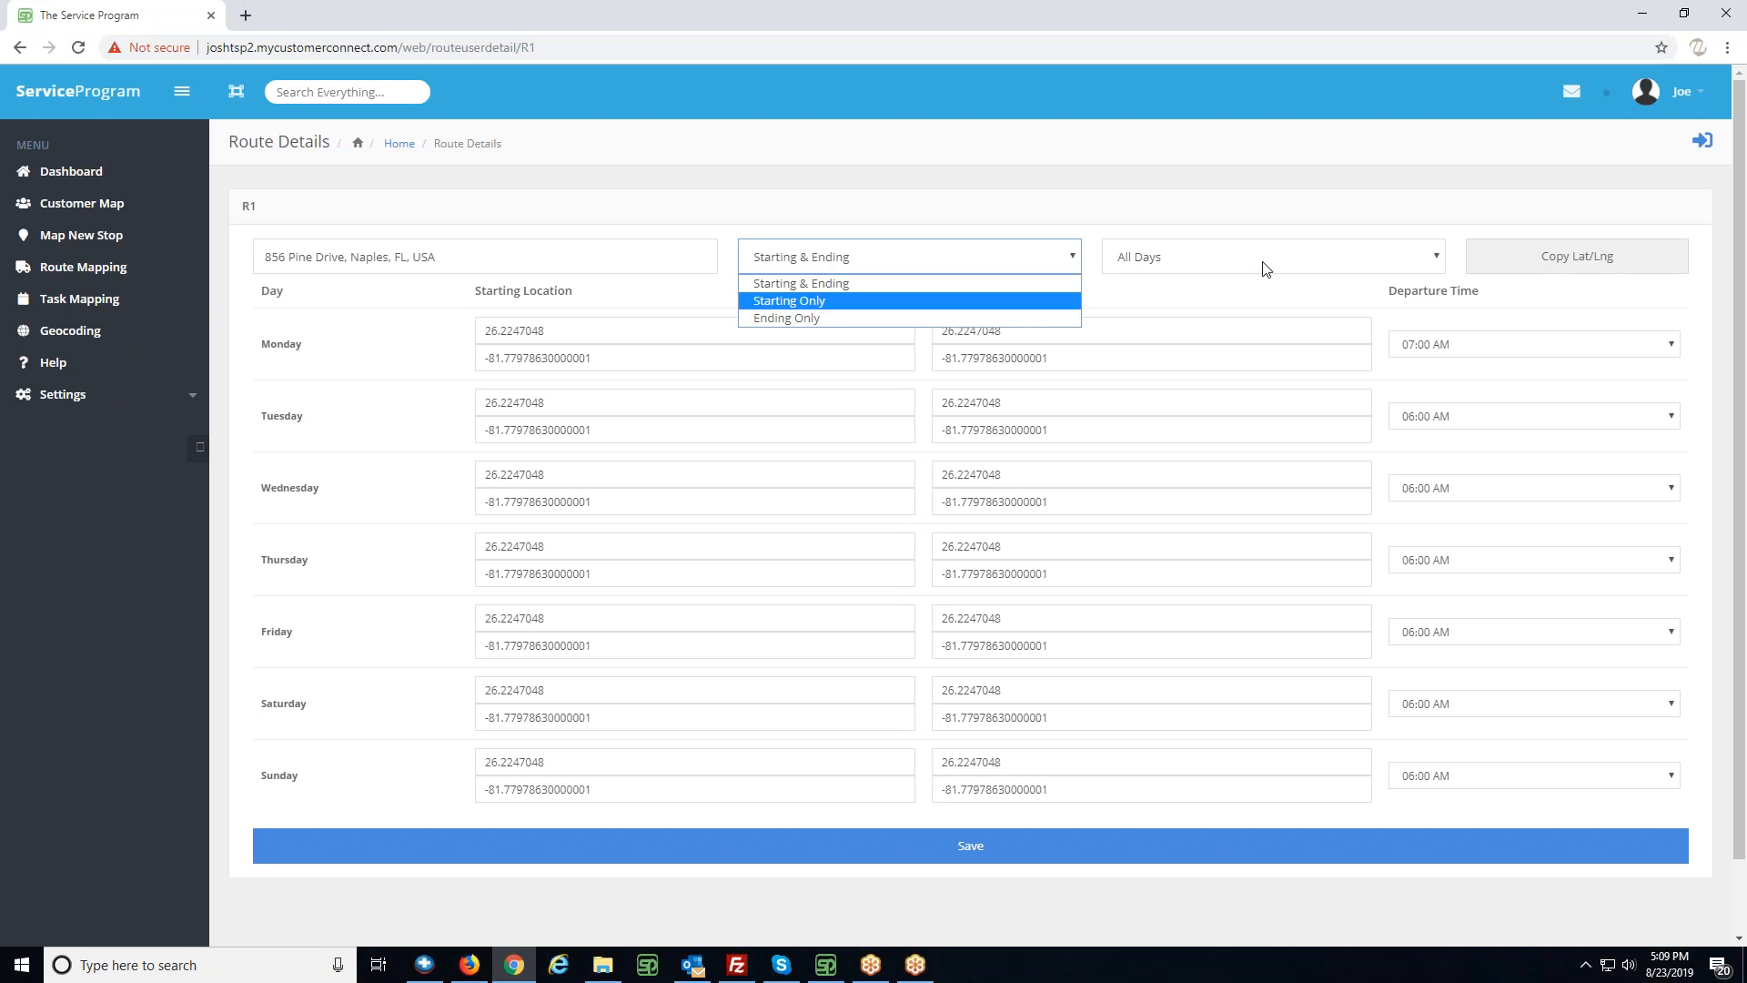
left_click(802, 321)
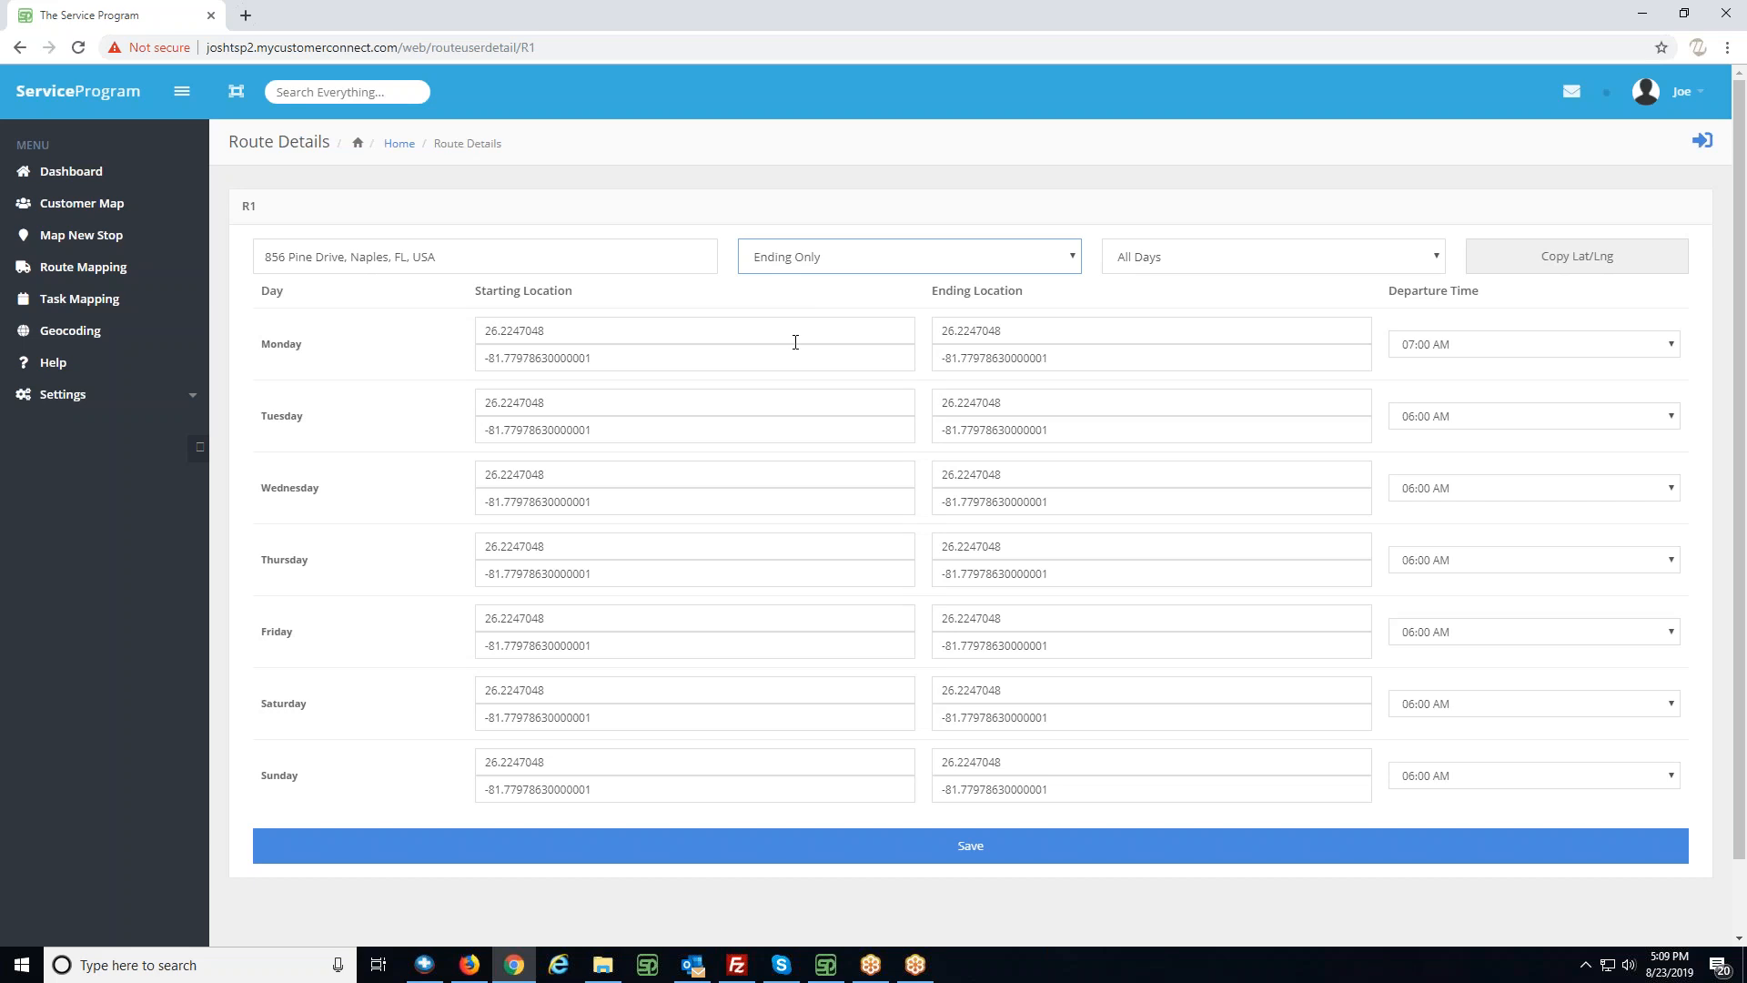
left_click(1228, 264)
left_click(1190, 282)
left_click(1545, 264)
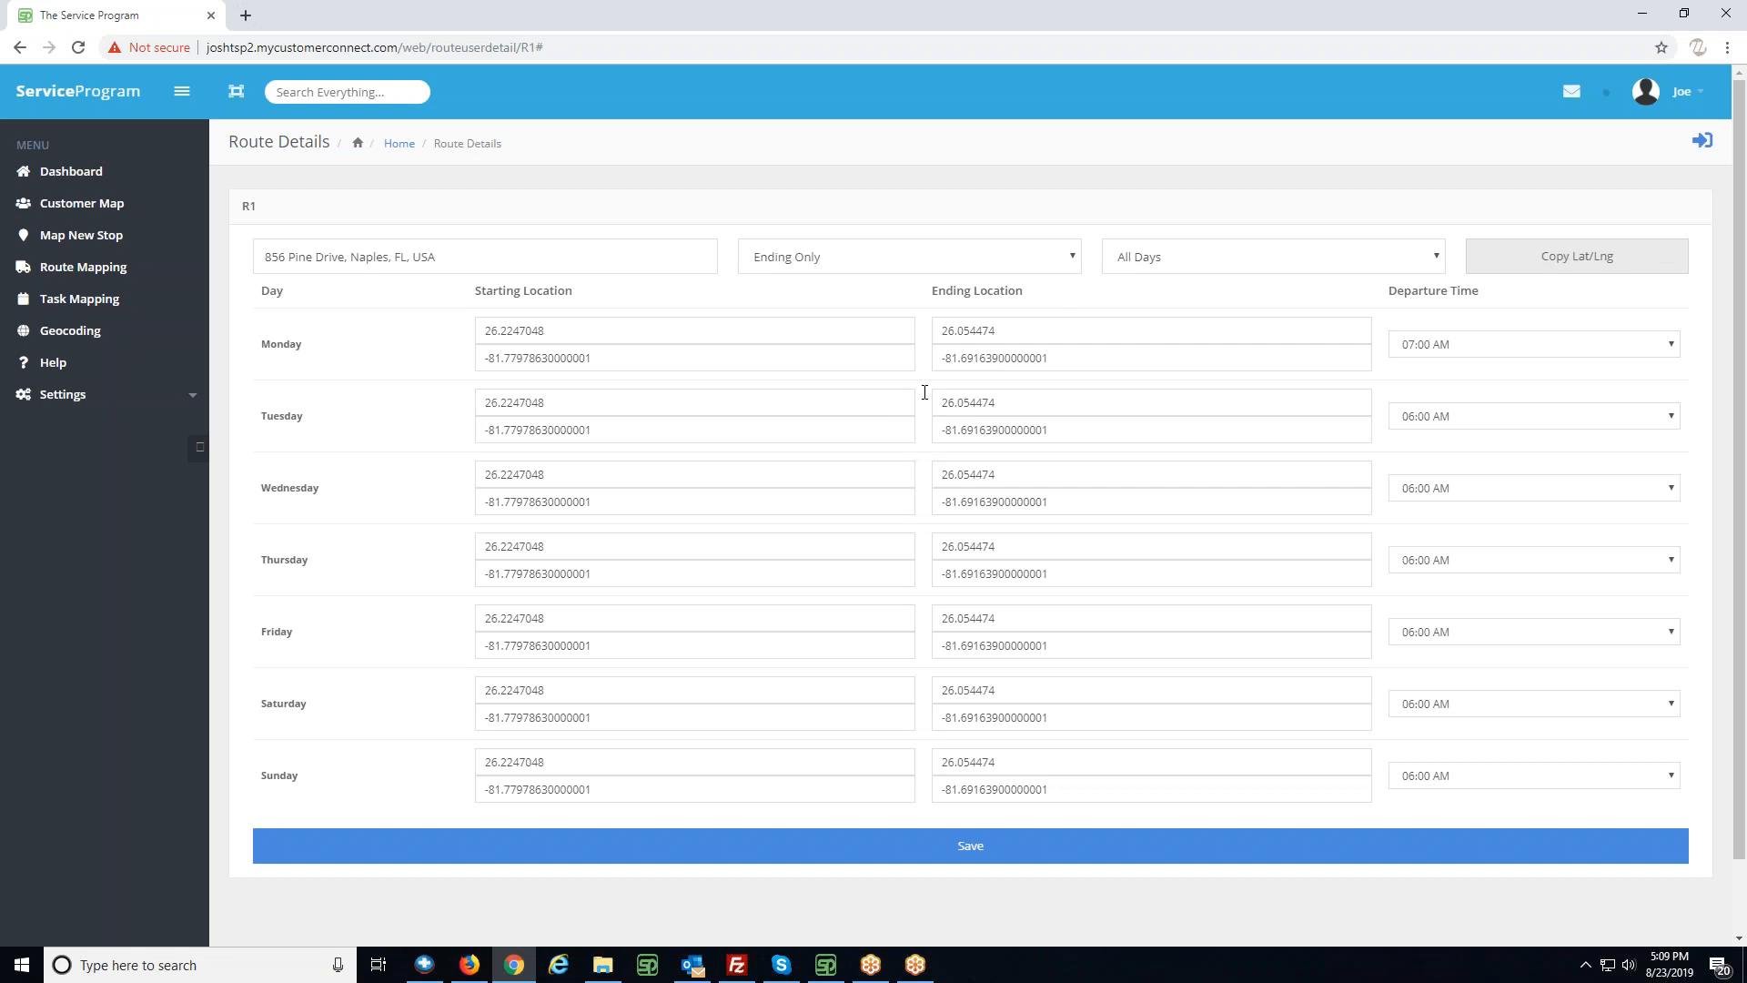
left_click(998, 847)
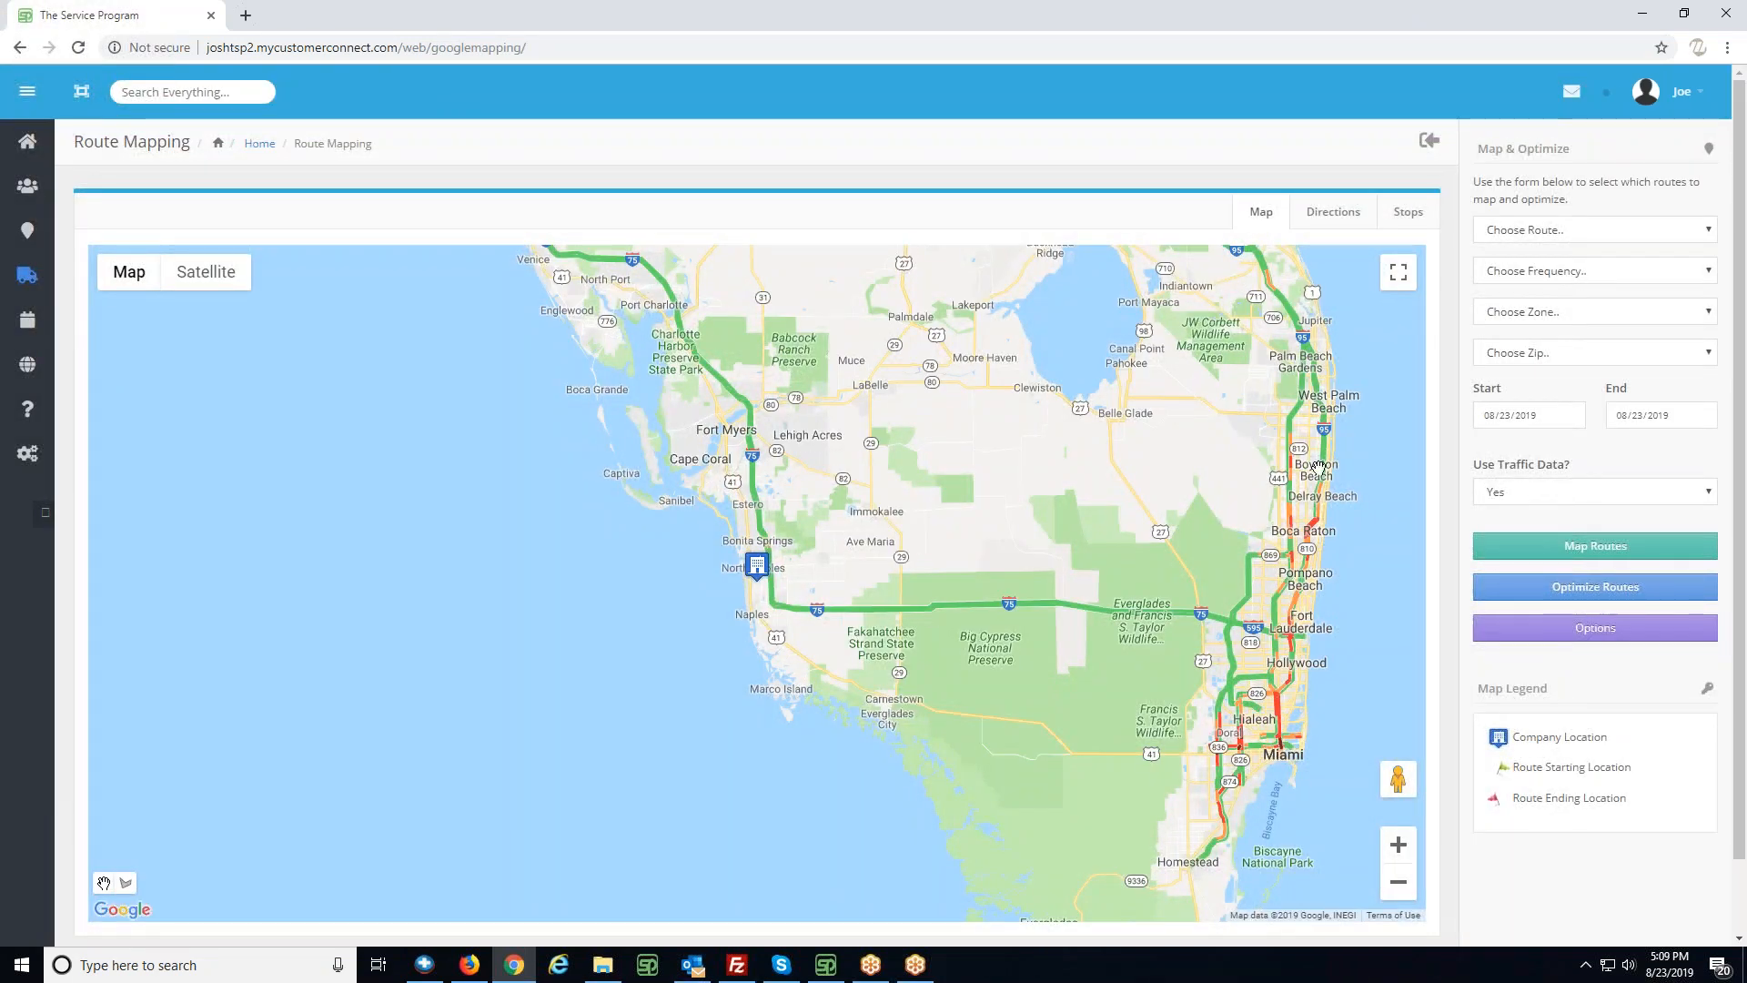
- Map route R1 for 07/29/2019 and optimize it
left_click(1526, 239)
left_click(1524, 275)
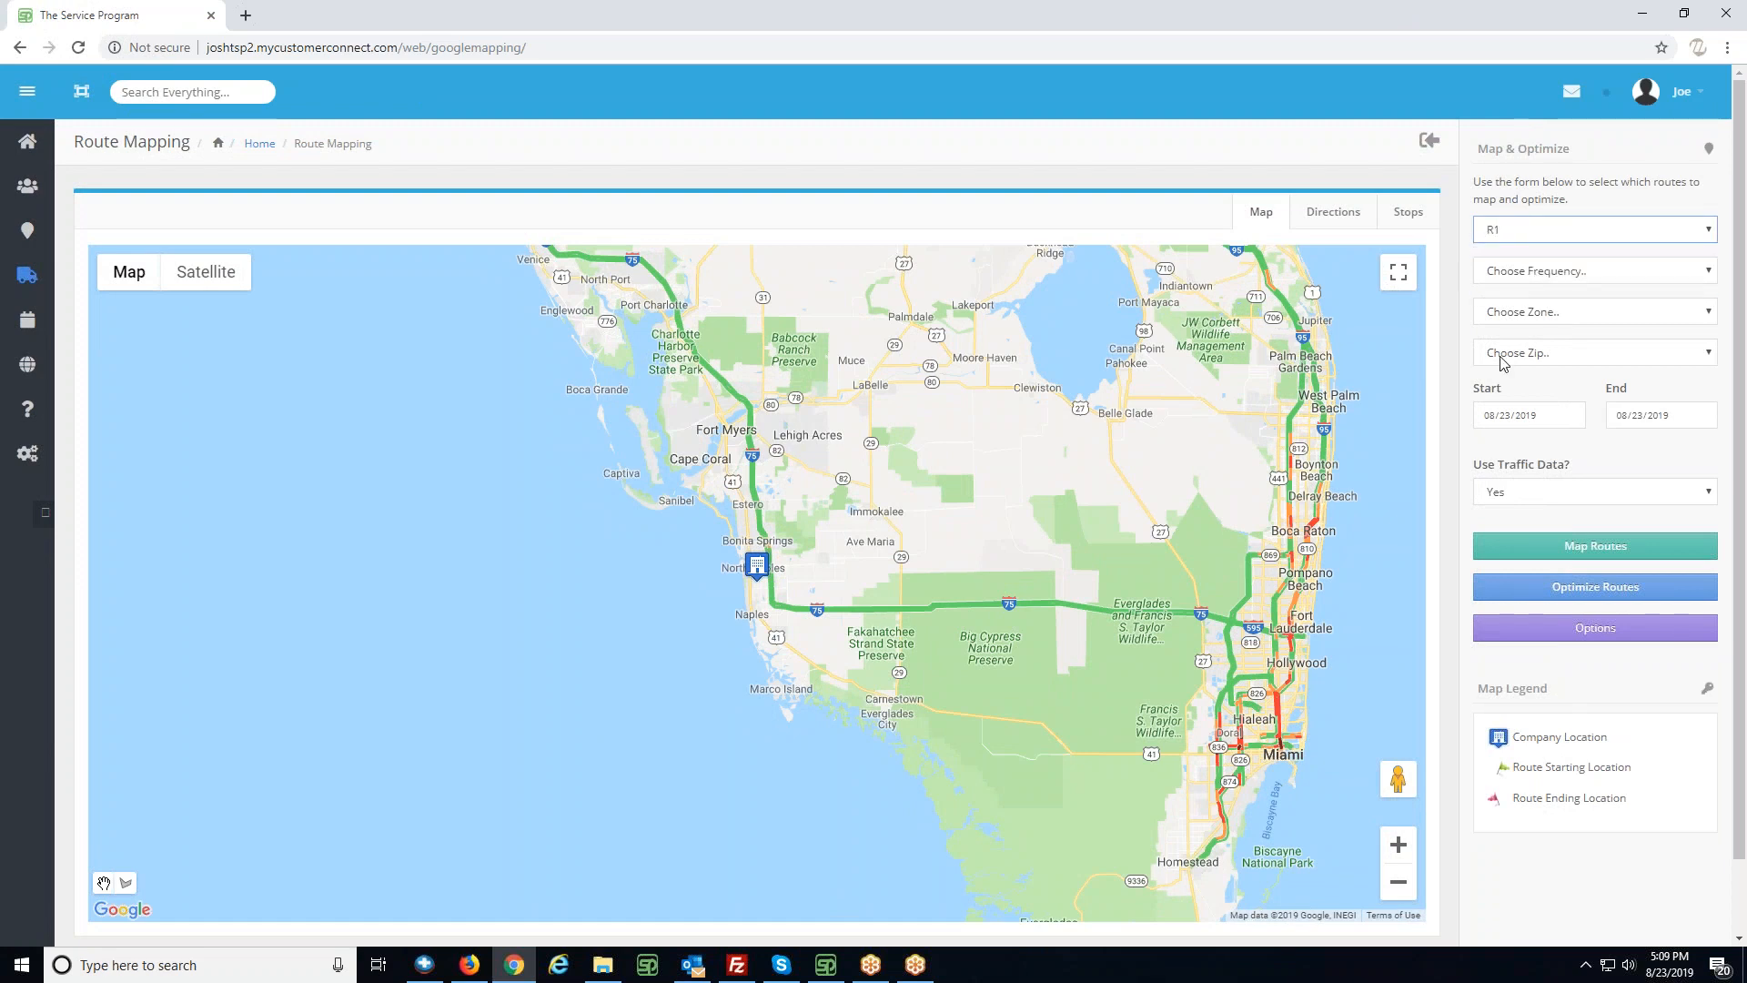
left_click(1490, 415)
type("07/29")
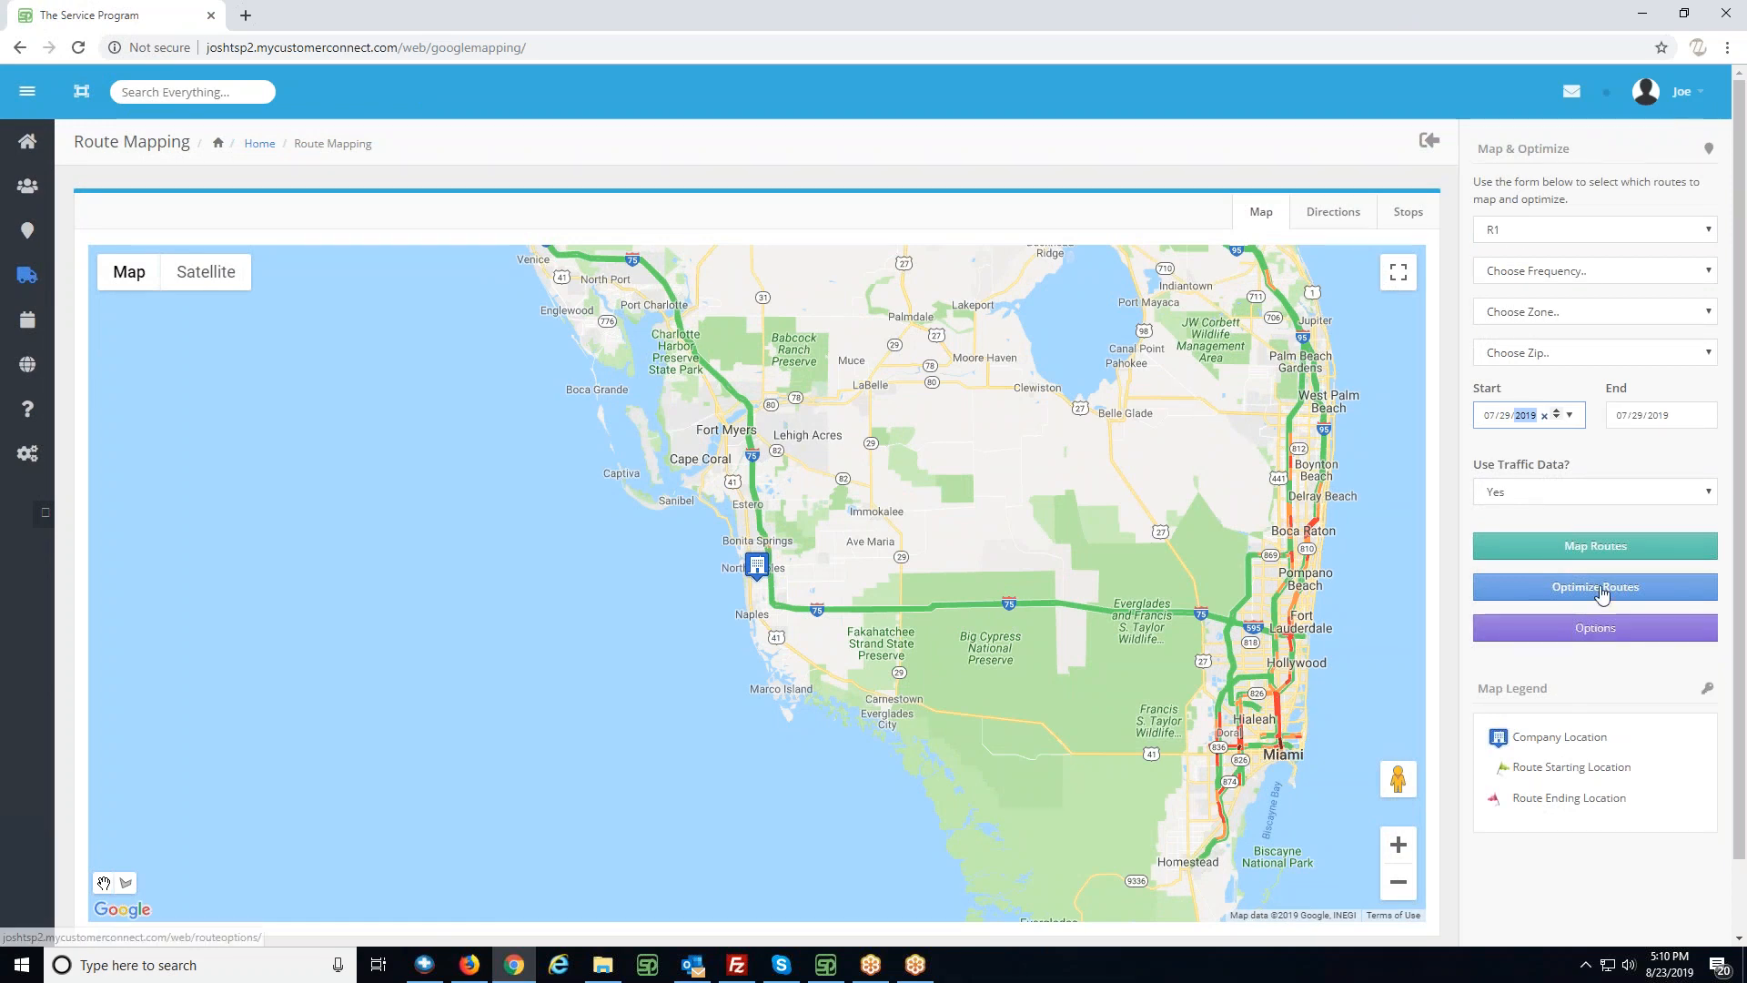
left_click(1597, 547)
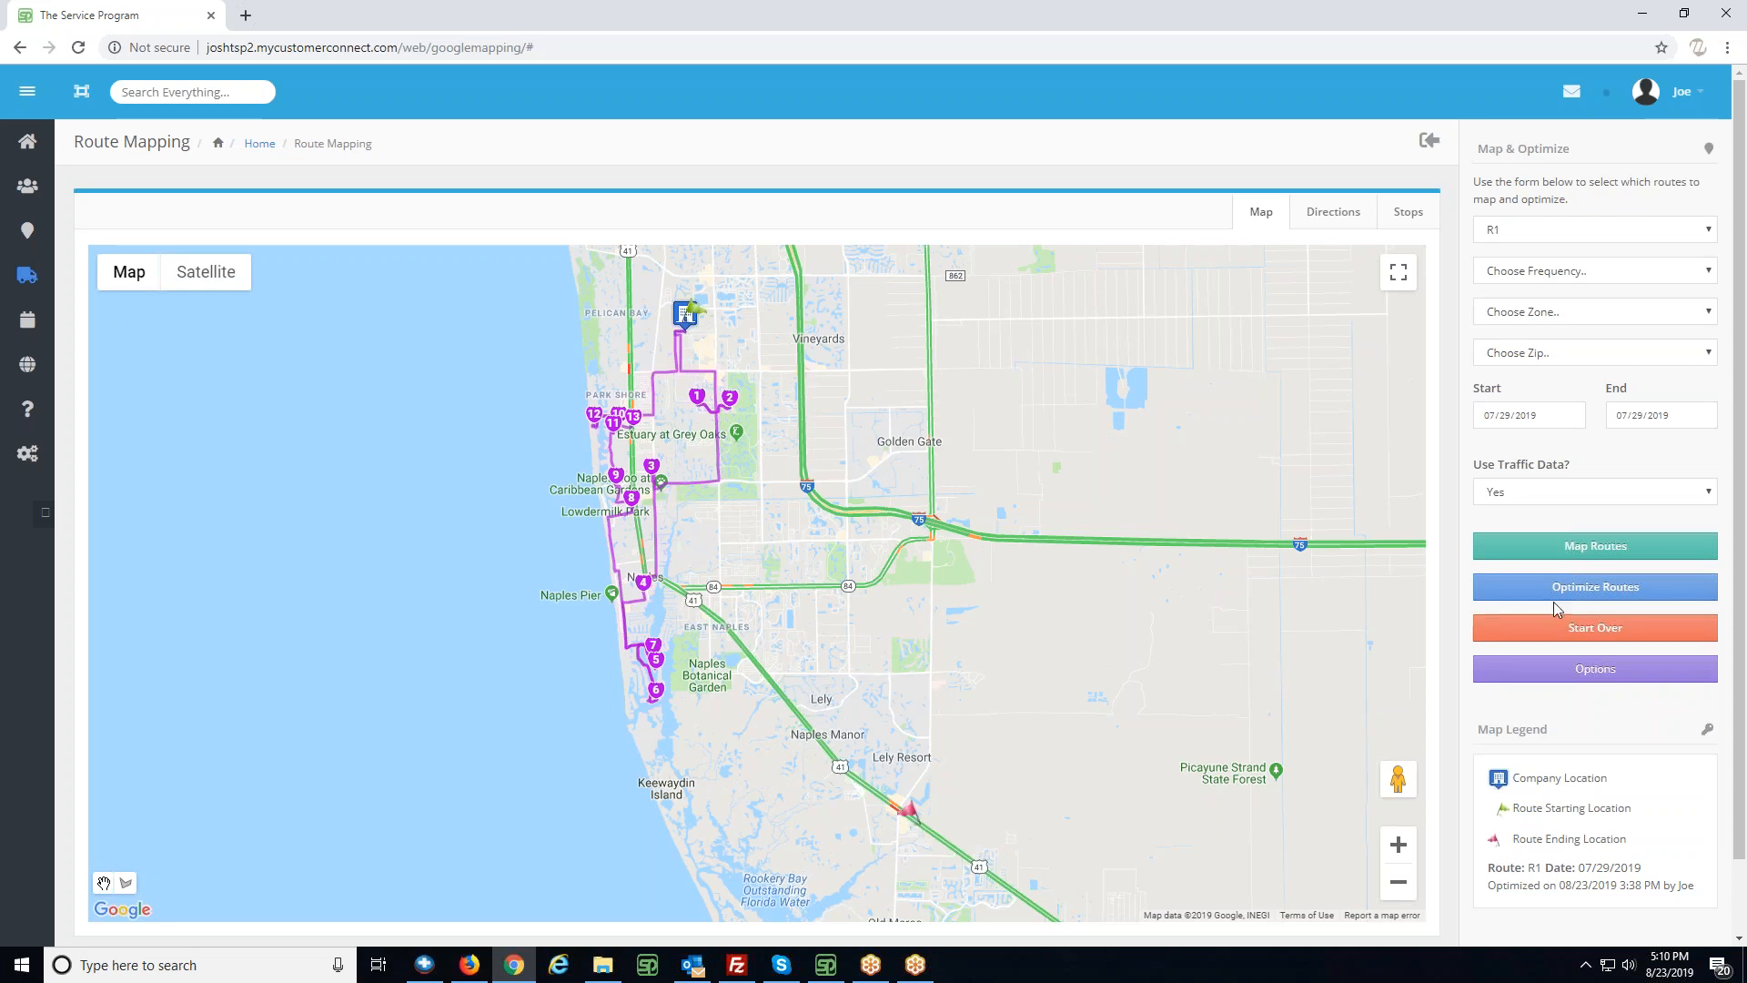
left_click(1595, 589)
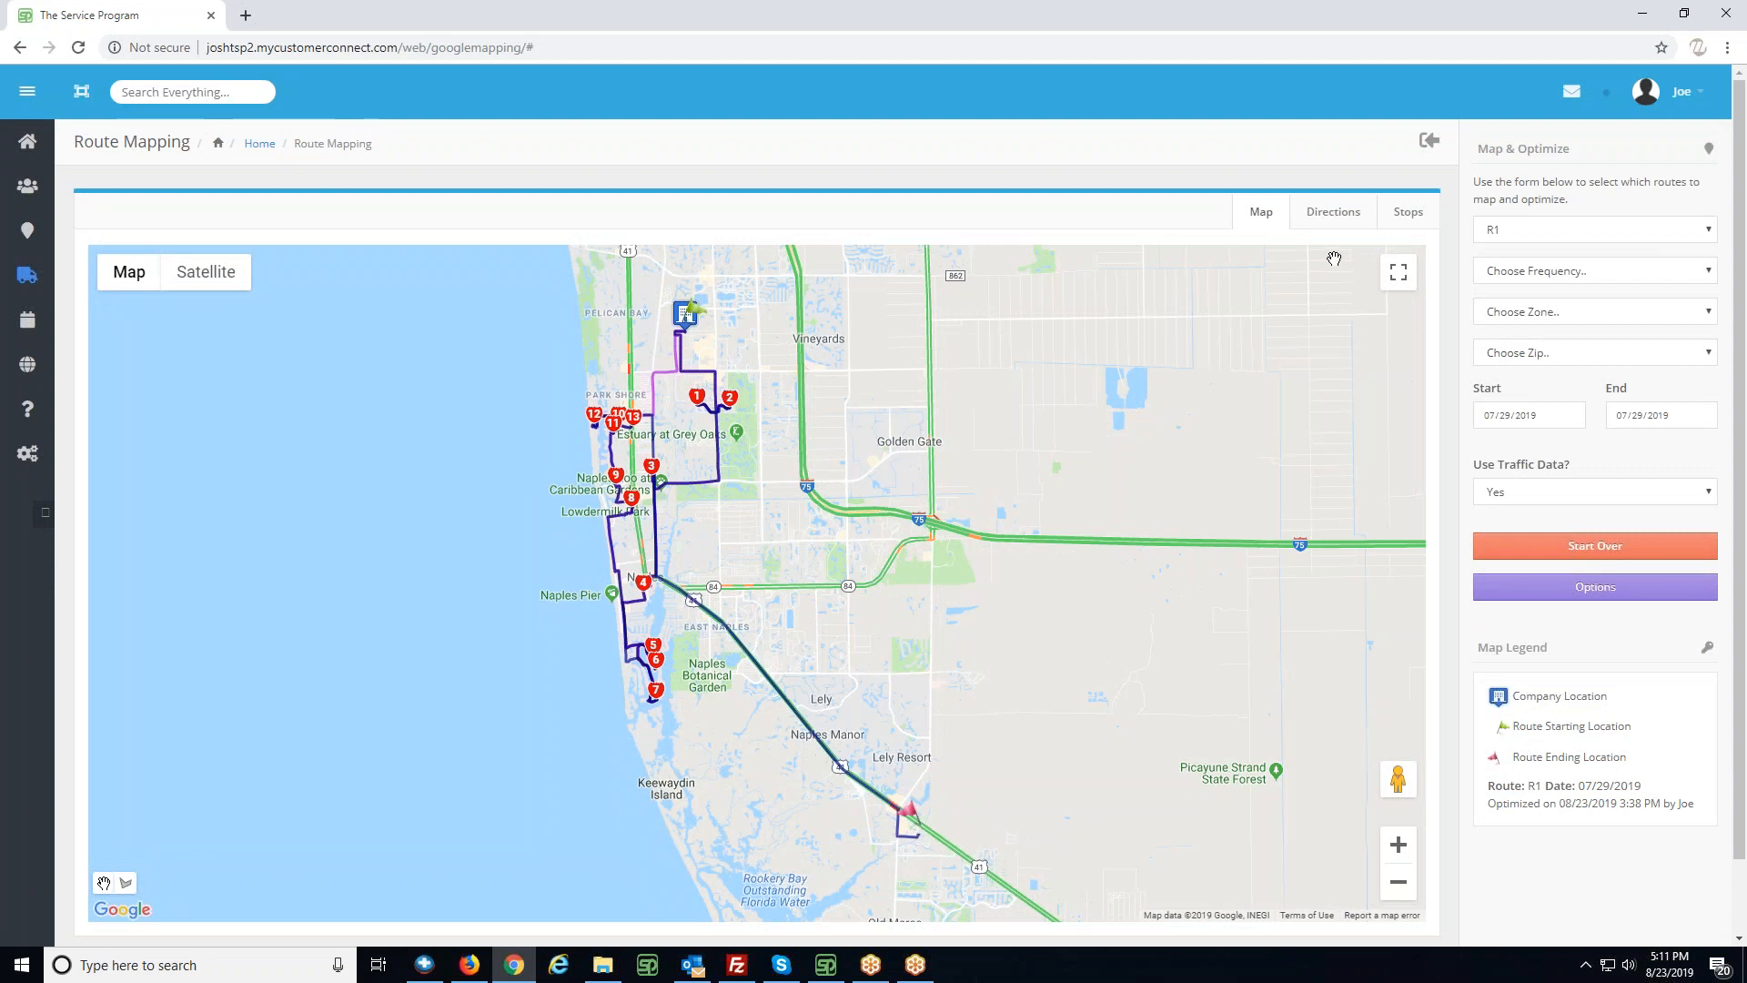
- Open the optimized route's driving directions and examine the total distance and total time
left_click(1338, 215)
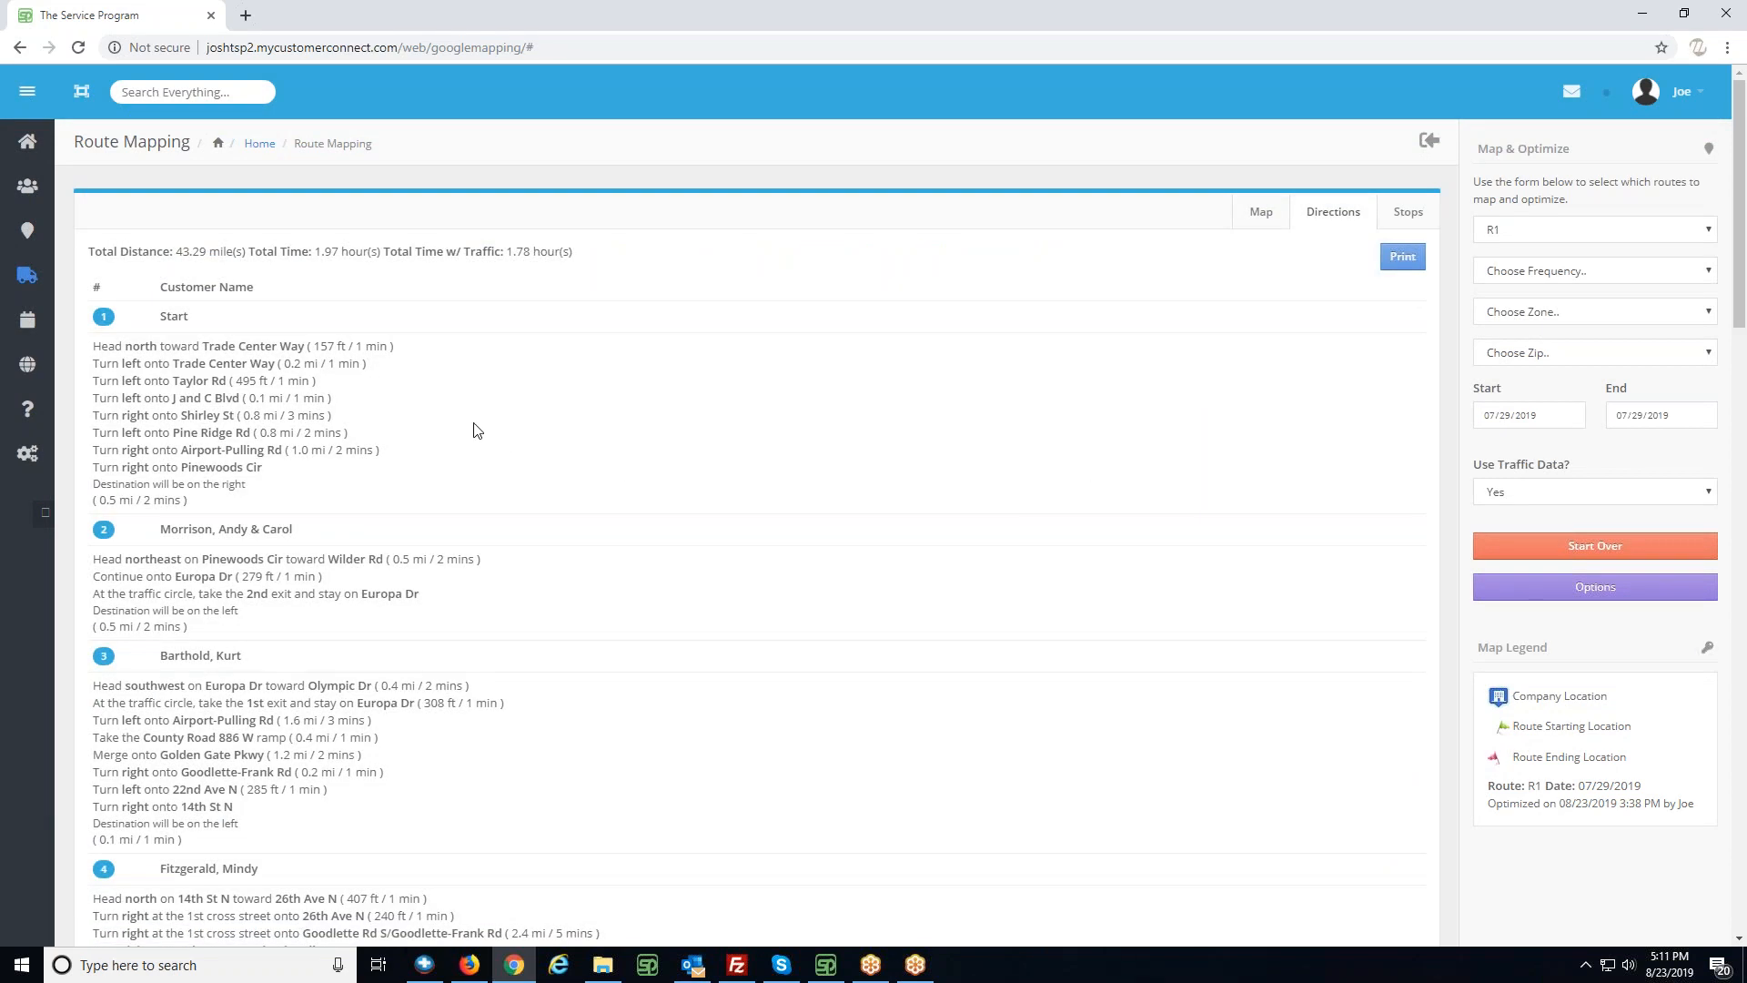
left_click_drag(169, 252, 217, 254)
left_click(225, 332)
left_click_drag(314, 252, 392, 254)
left_click(386, 272)
left_click_drag(177, 253, 210, 253)
left_click_drag(319, 251, 368, 253)
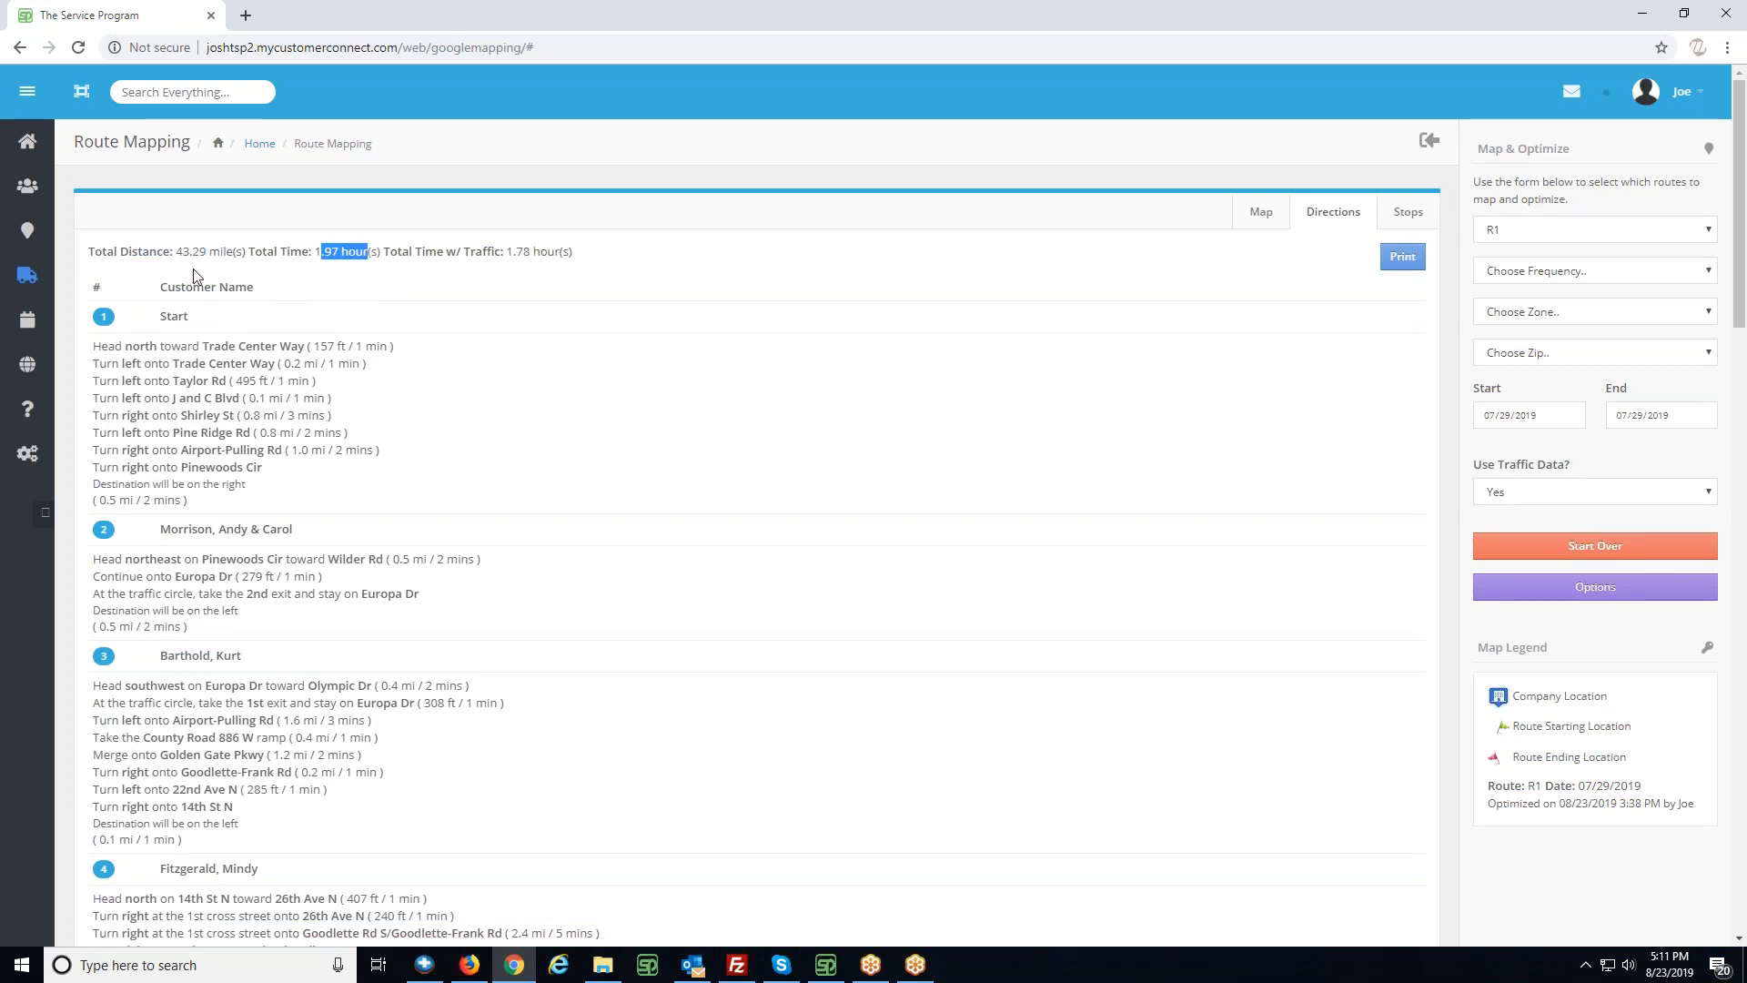
left_click_drag(185, 256, 196, 257)
left_click_drag(309, 251, 339, 251)
- Examine the last leg of the directions leading to the route's ending location
scroll(324, 372, "down", 15)
scroll(256, 648, "down", 5)
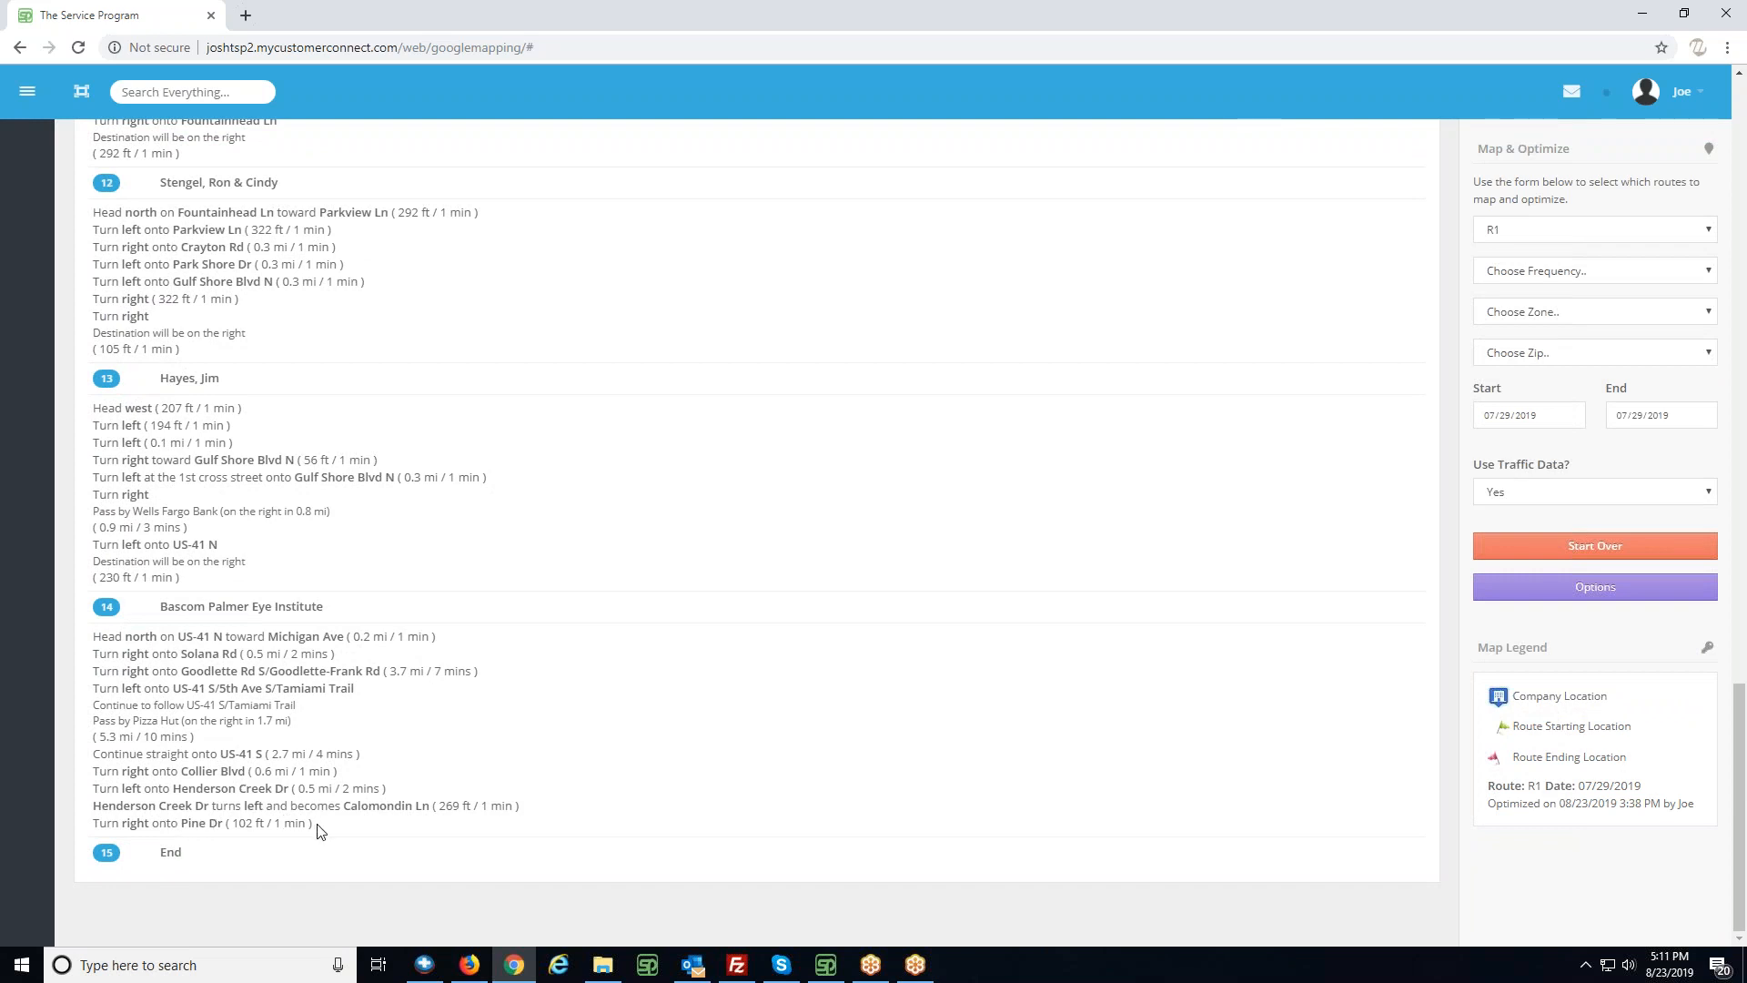
left_click_drag(189, 823, 225, 839)
left_click(213, 816)
scroll(285, 741, "up", 15)
scroll(749, 681, "up", 5)
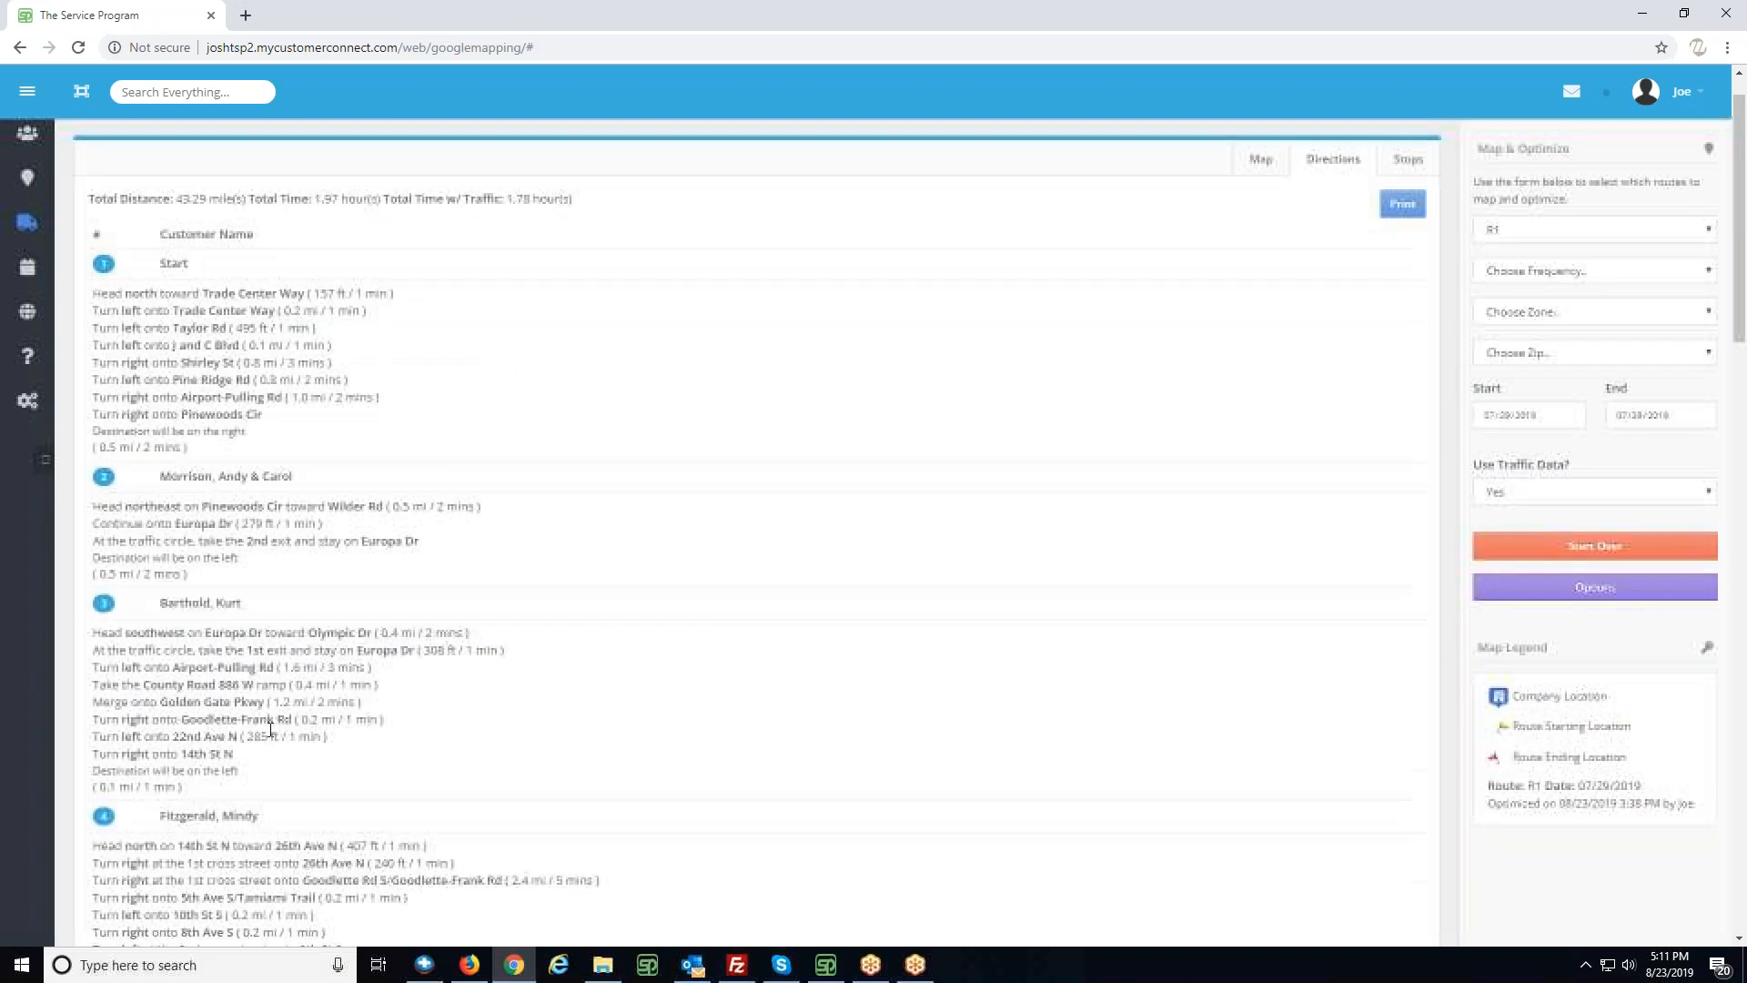
- Start over and map route R1 again for 07/29/2019
left_click(1592, 543)
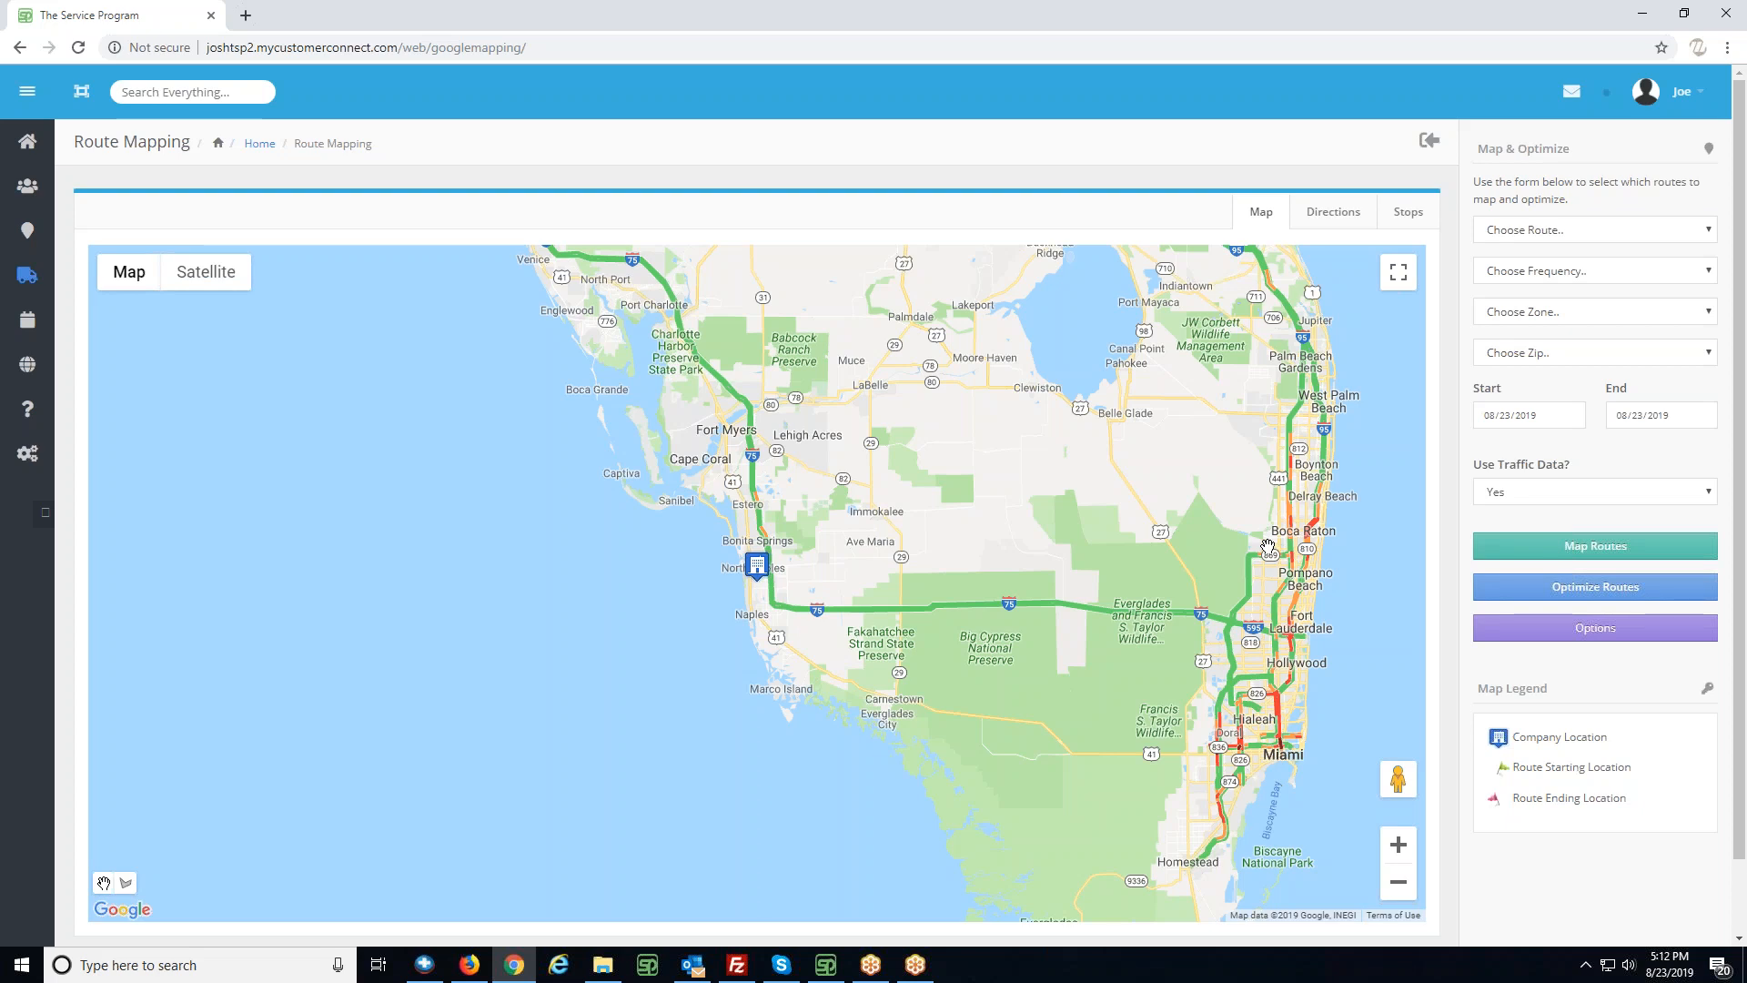
left_click(1546, 233)
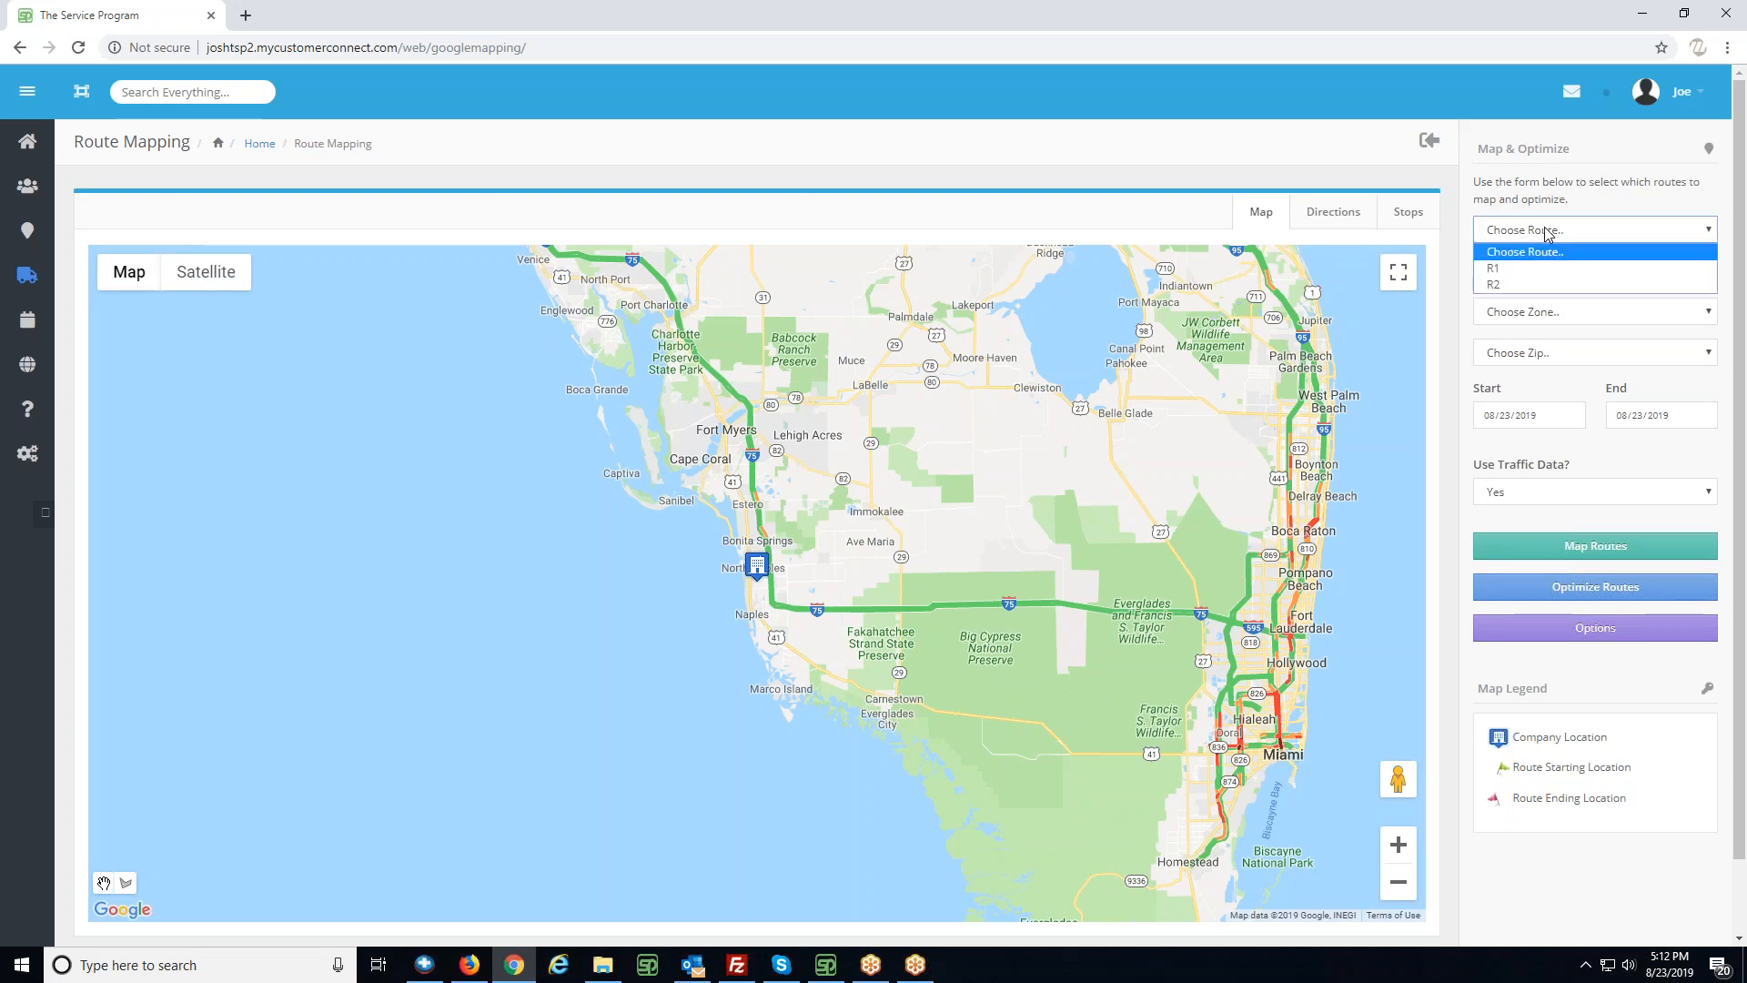
left_click(1515, 269)
left_click(1485, 409)
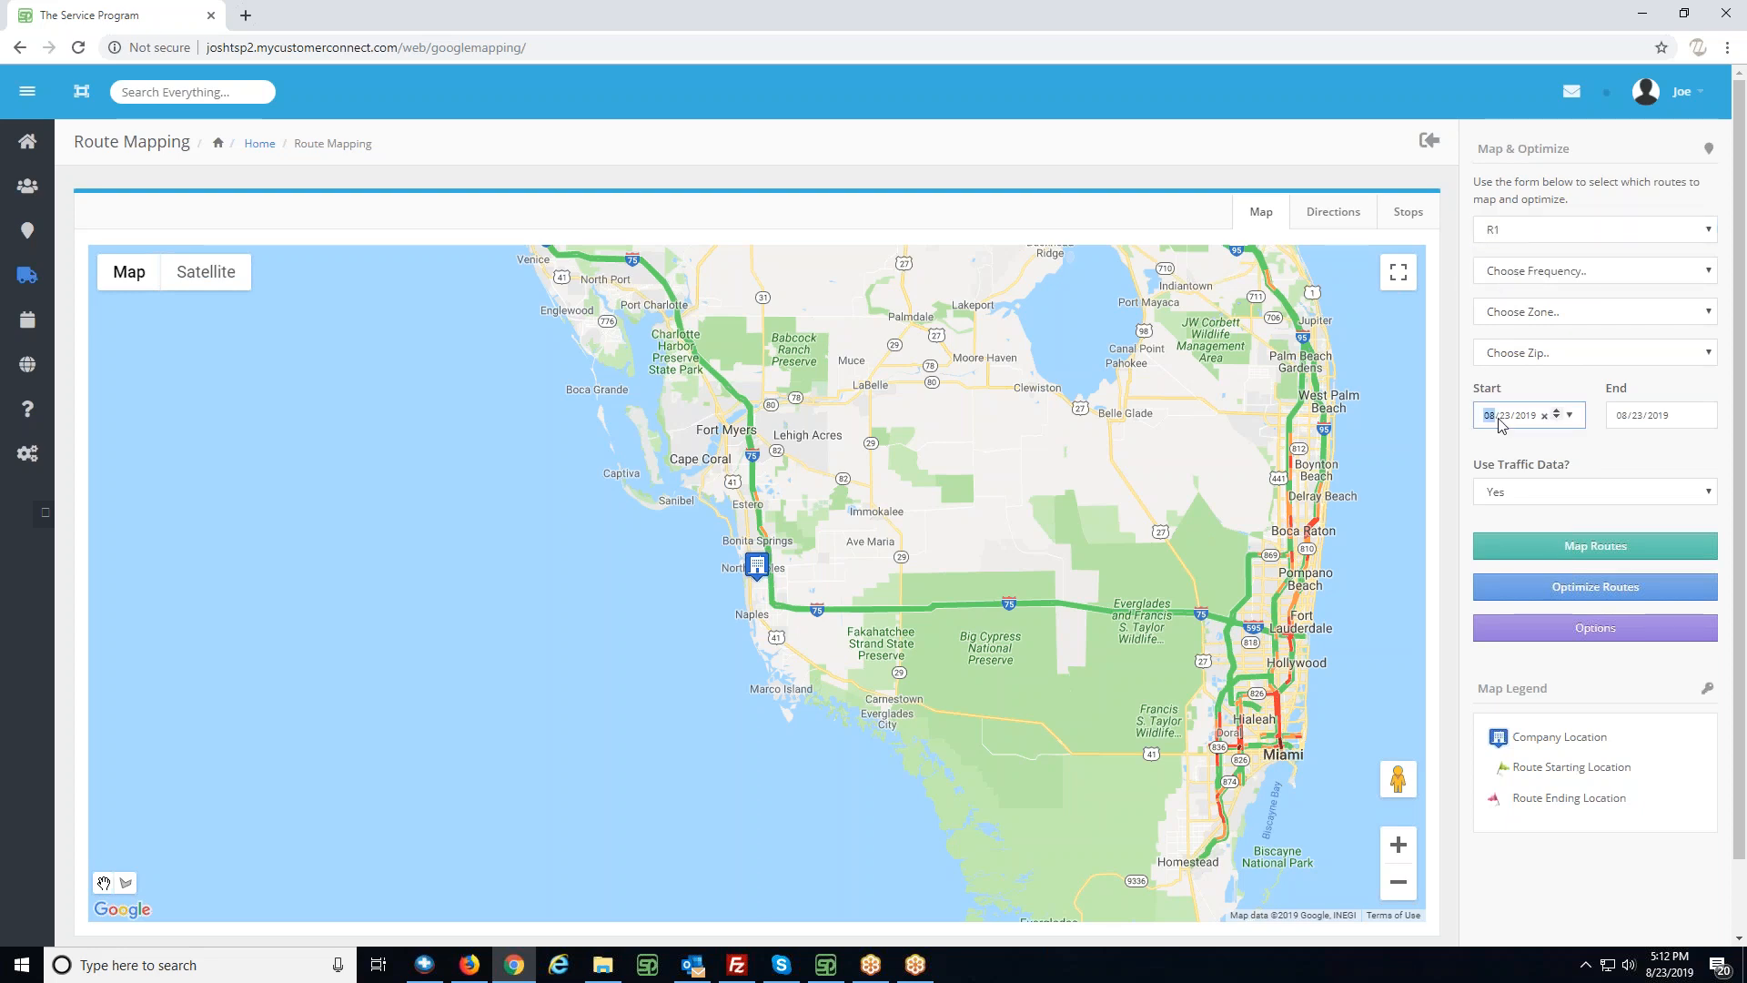
type("0729")
key("Tab")
left_click(1620, 556)
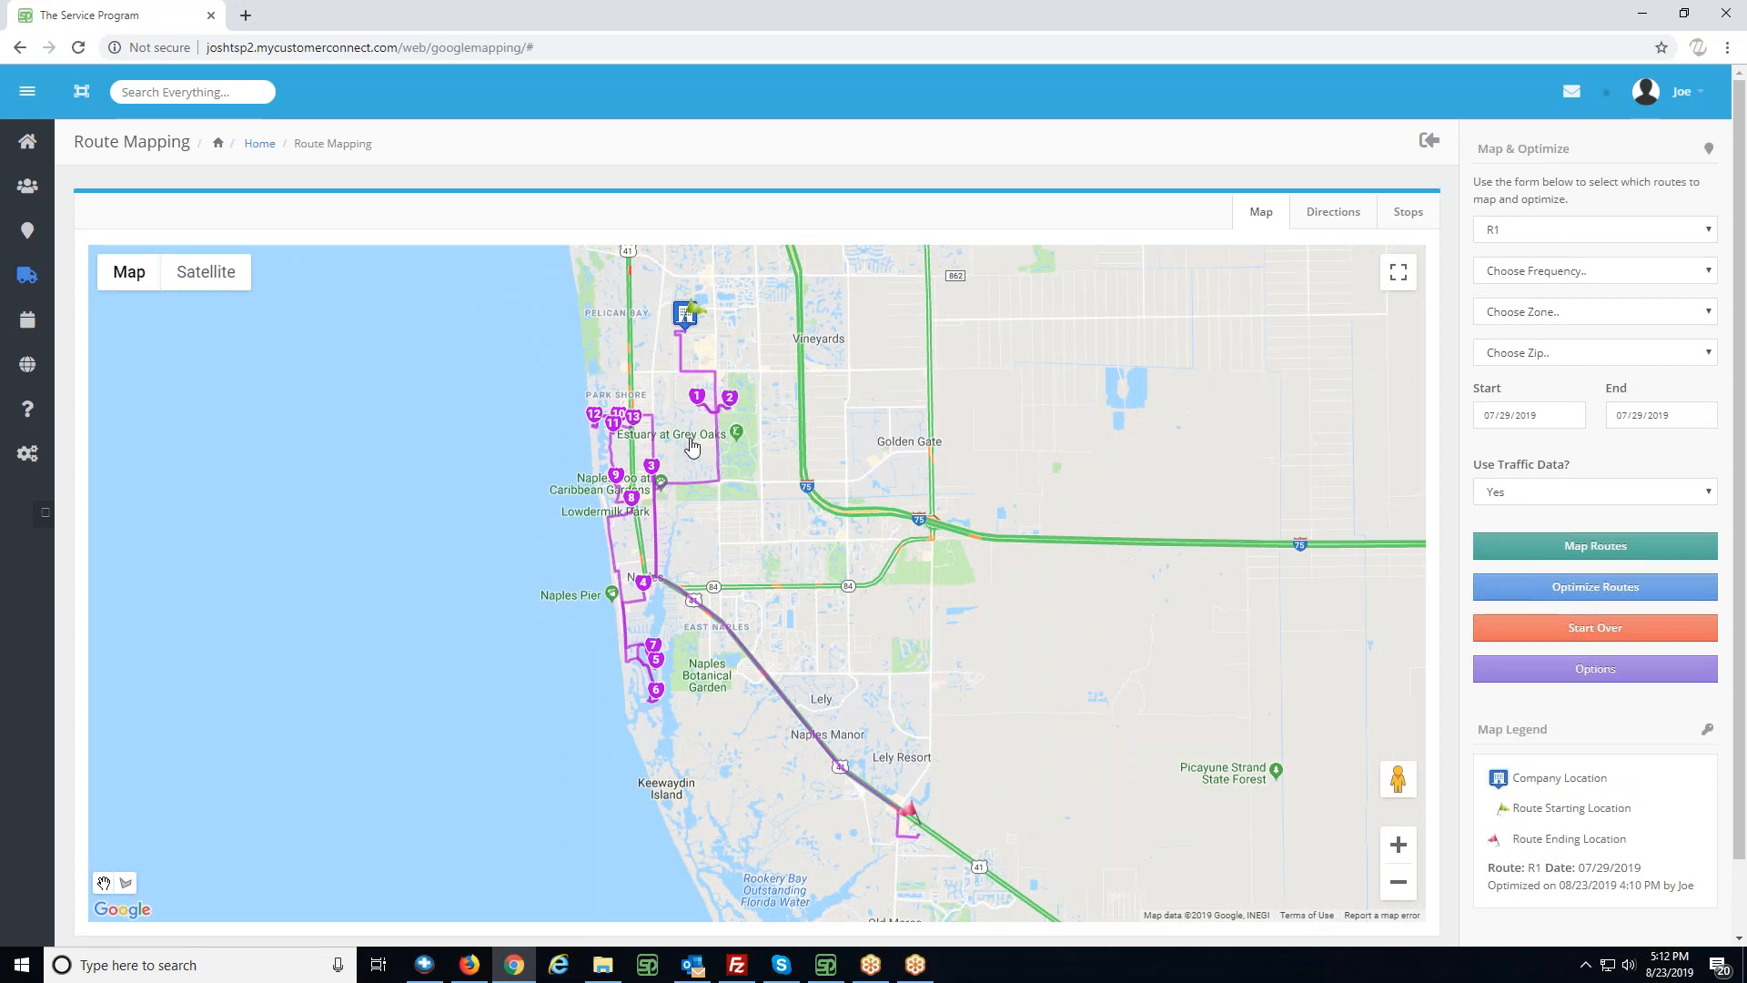
- Add route R2 for the same date to the map alongside R1
left_click(1575, 236)
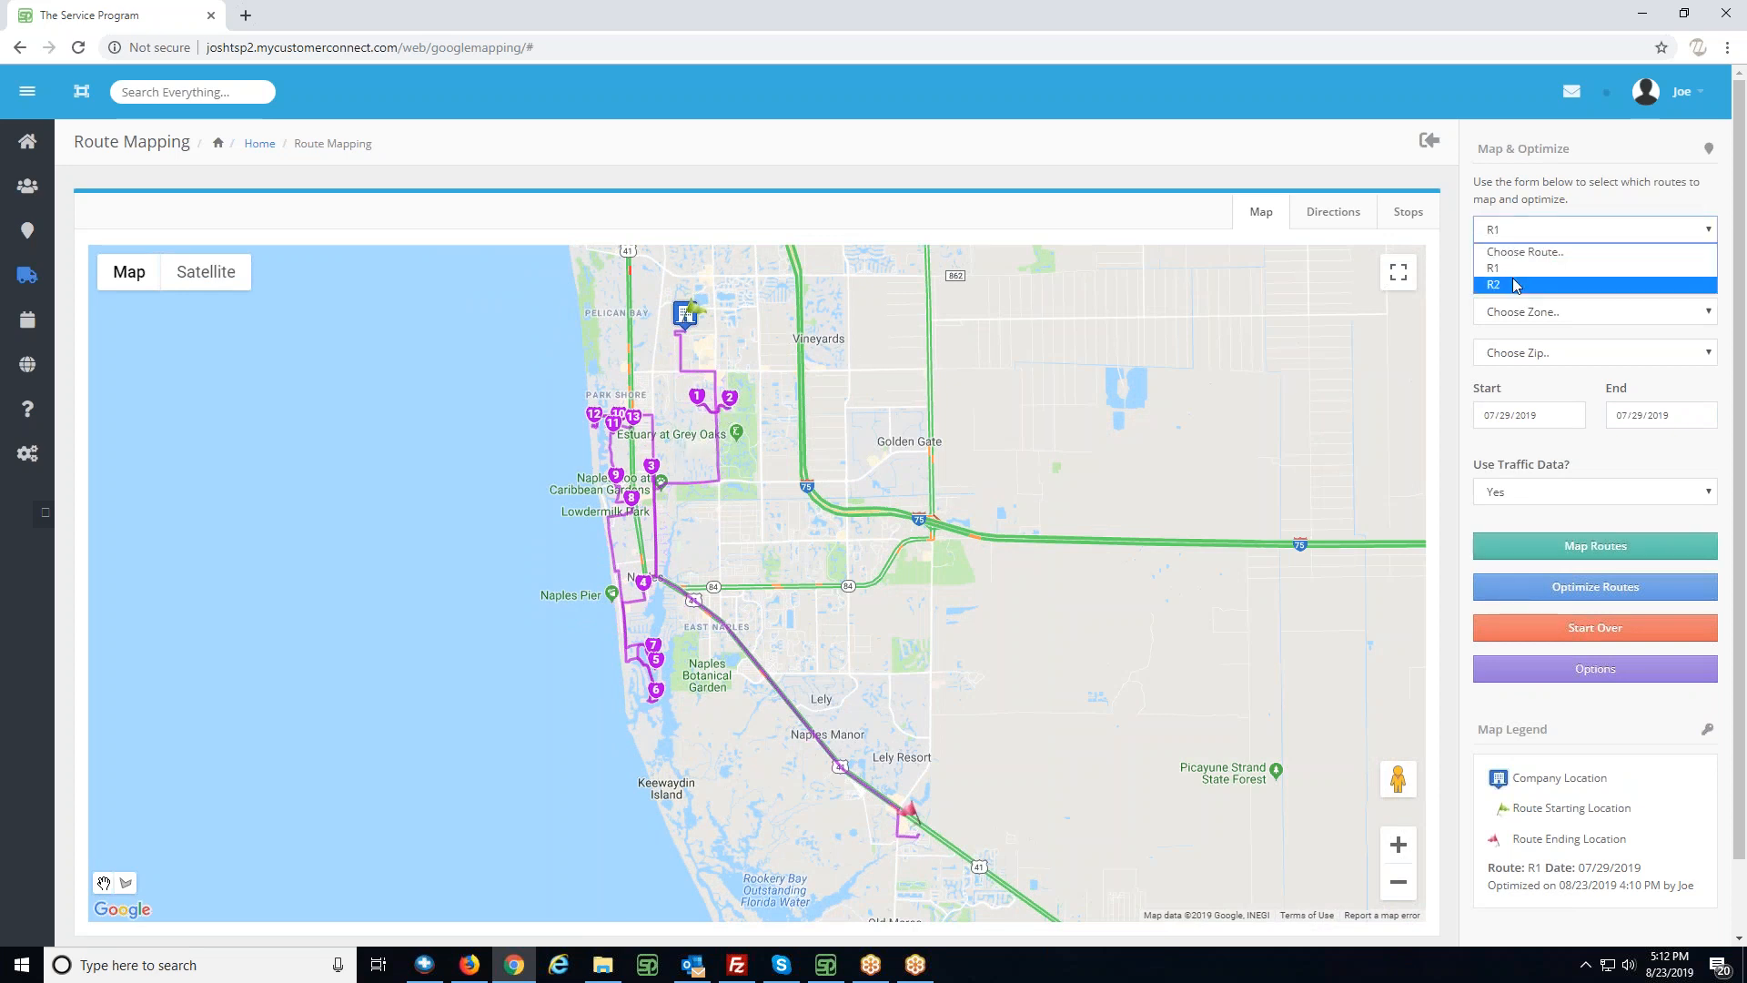
left_click(1483, 281)
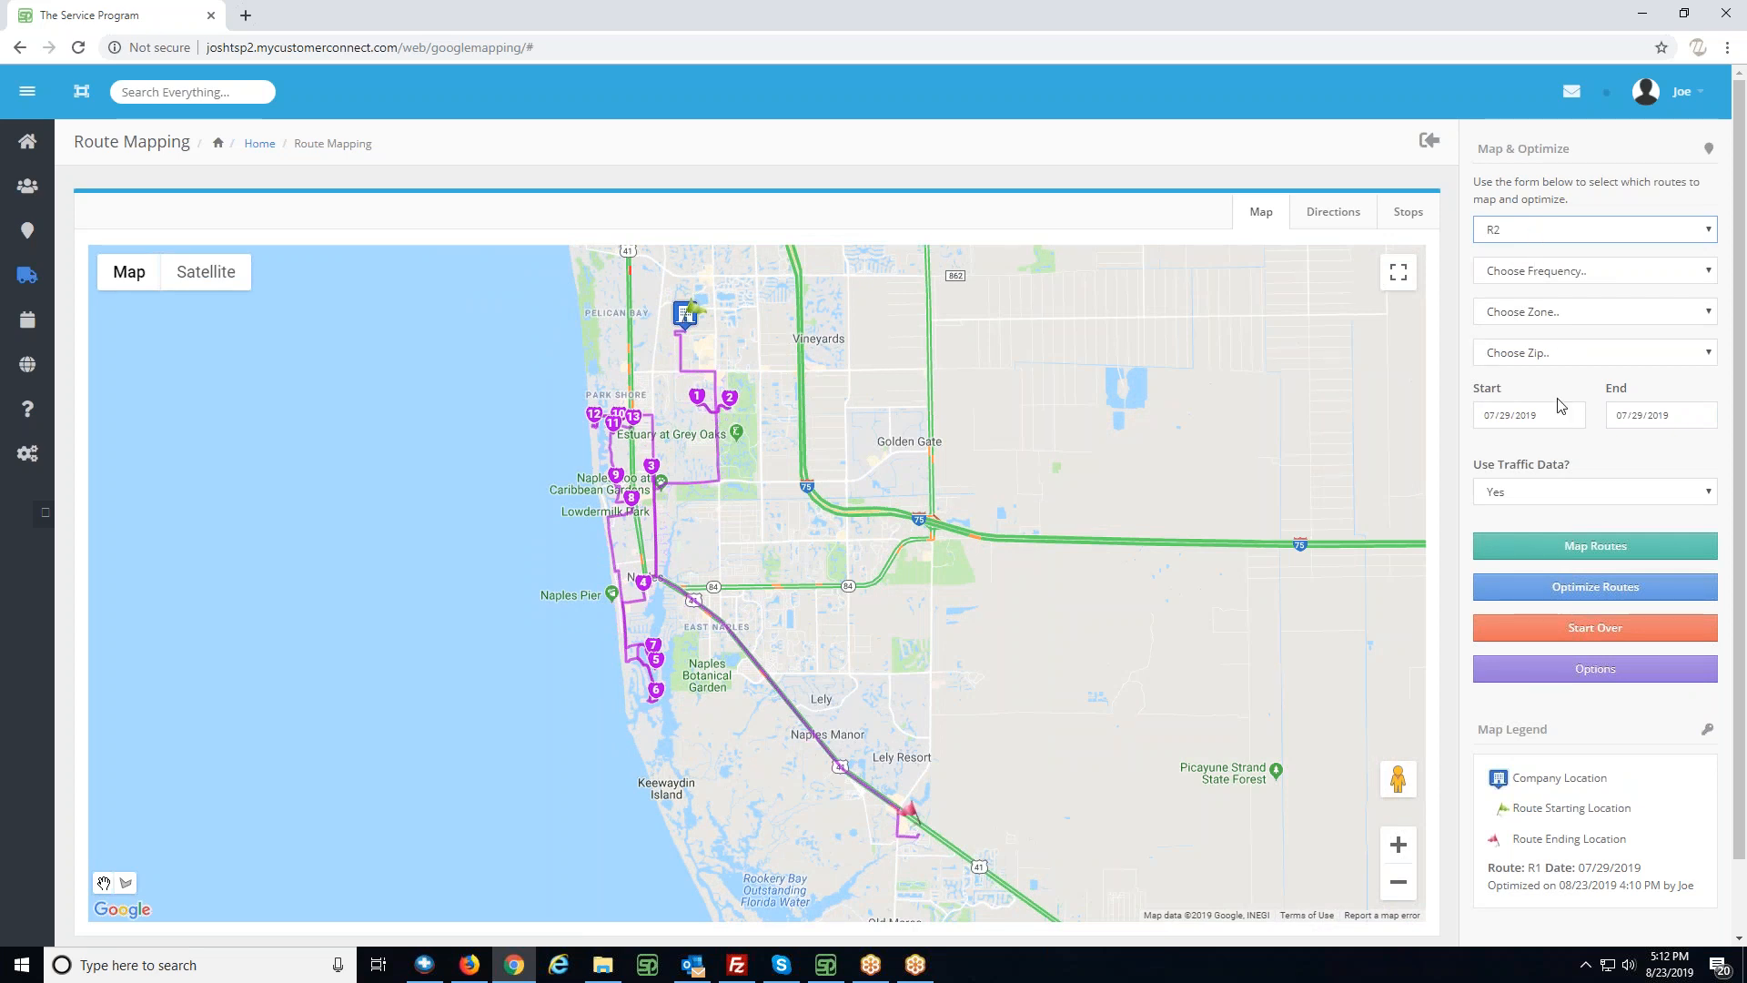
left_click(1583, 548)
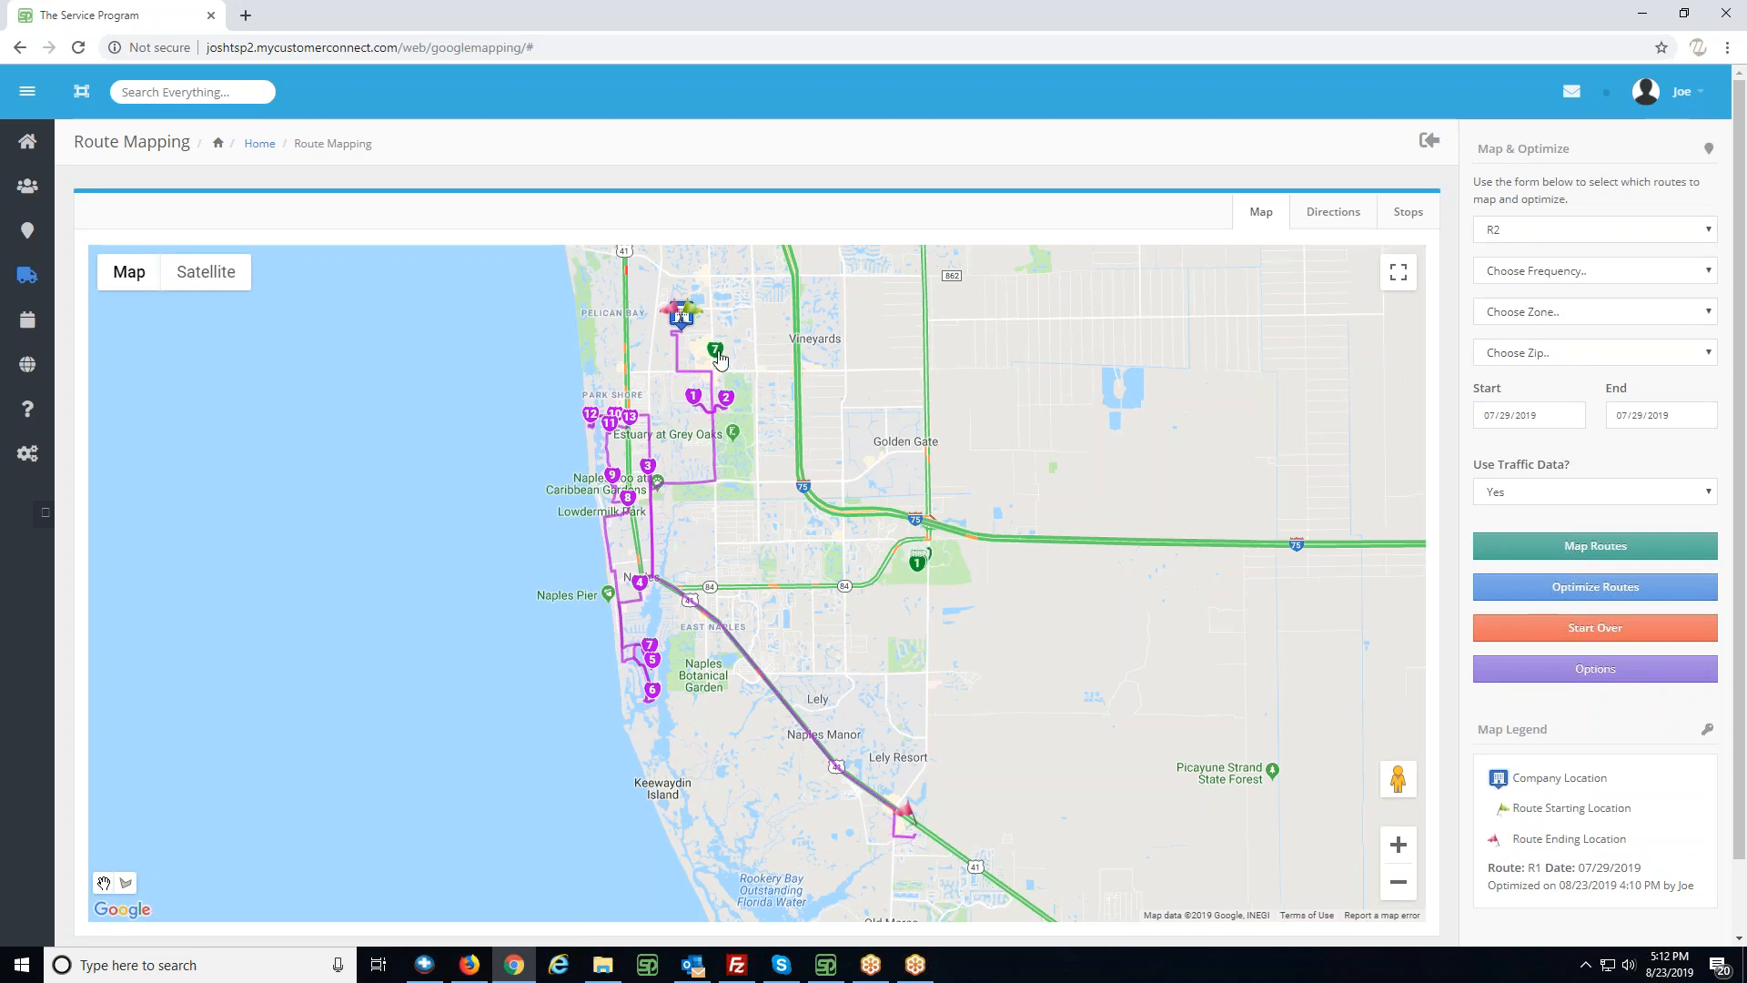
- Examine the cluster of R2 stops near Cedar Hammock Country Club and its distance from the R1 stops
left_click(1398, 844)
left_click(1398, 845)
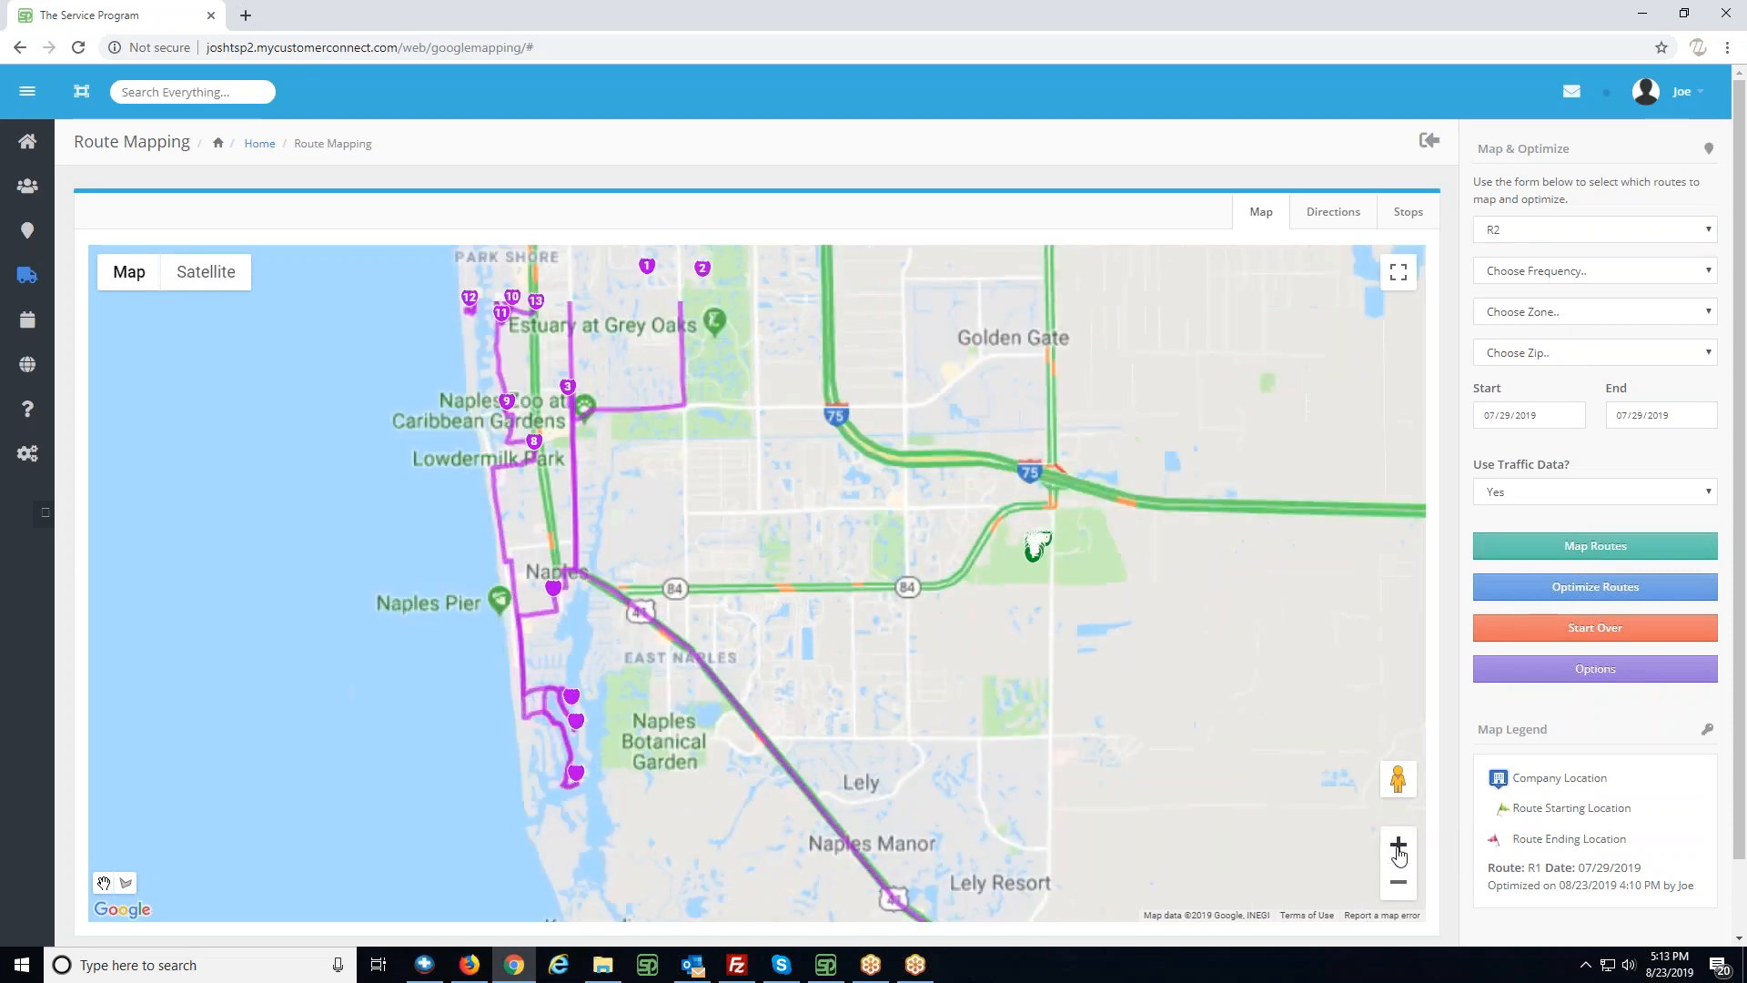
left_click_drag(1249, 598, 984, 598)
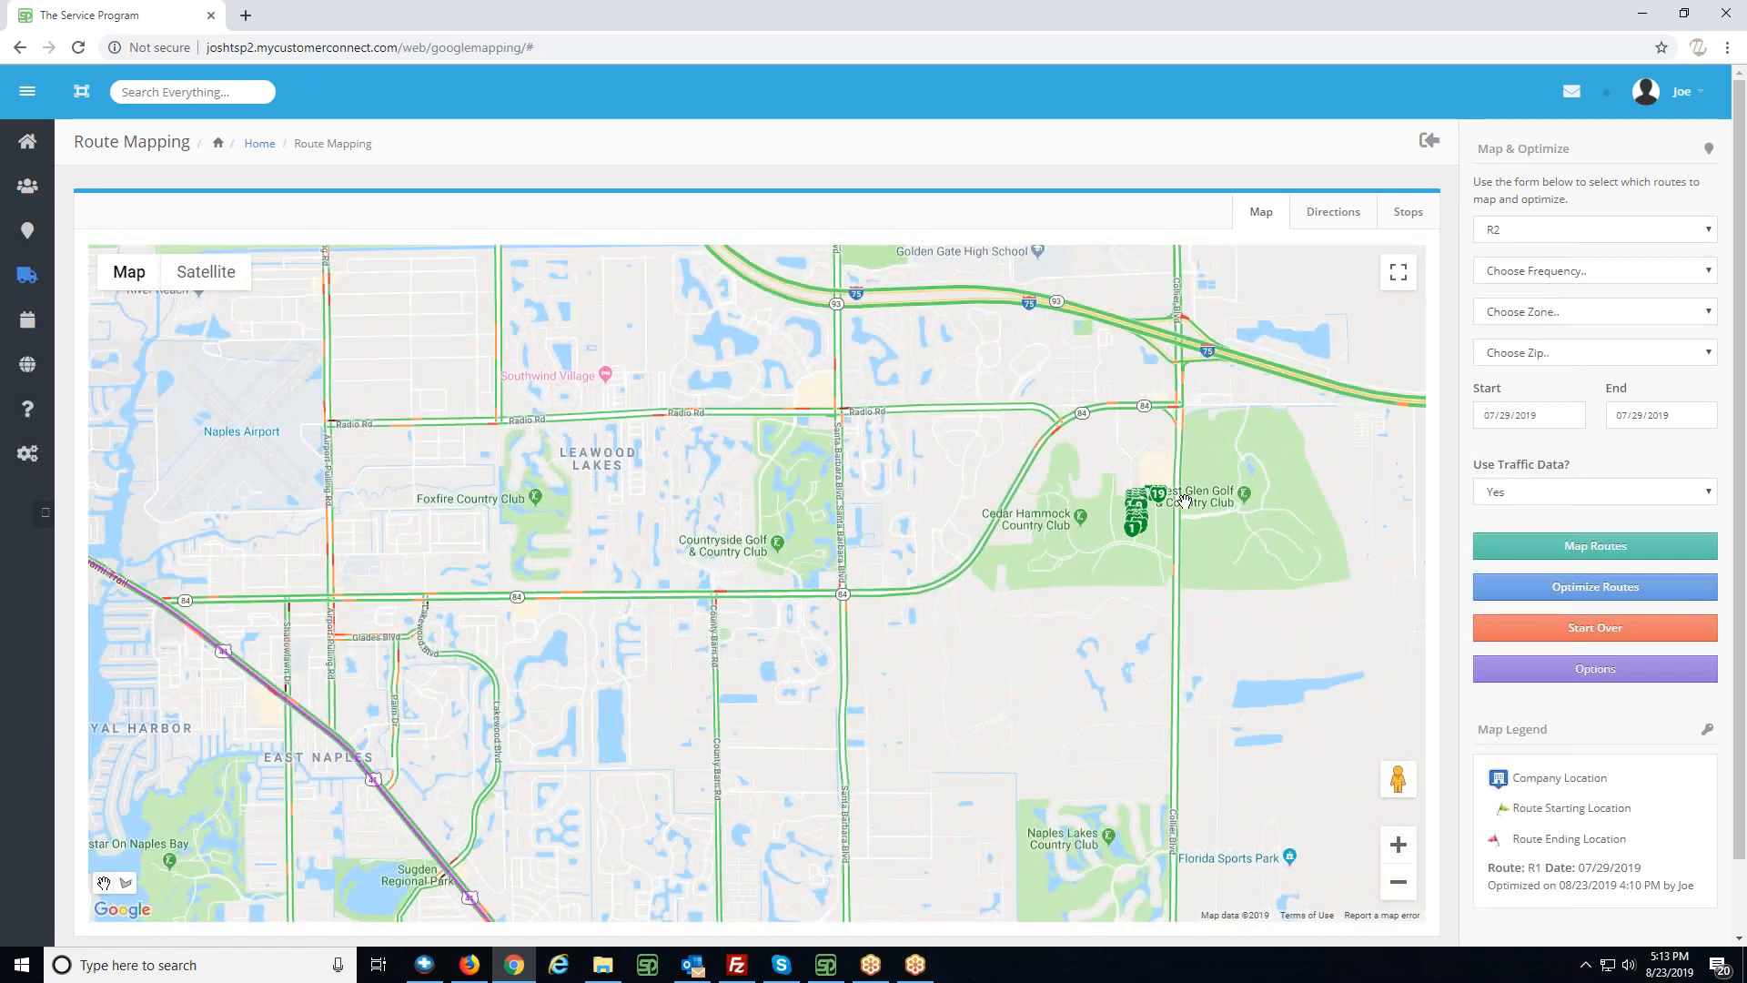
left_click(1399, 881)
left_click(1399, 880)
left_click(1399, 881)
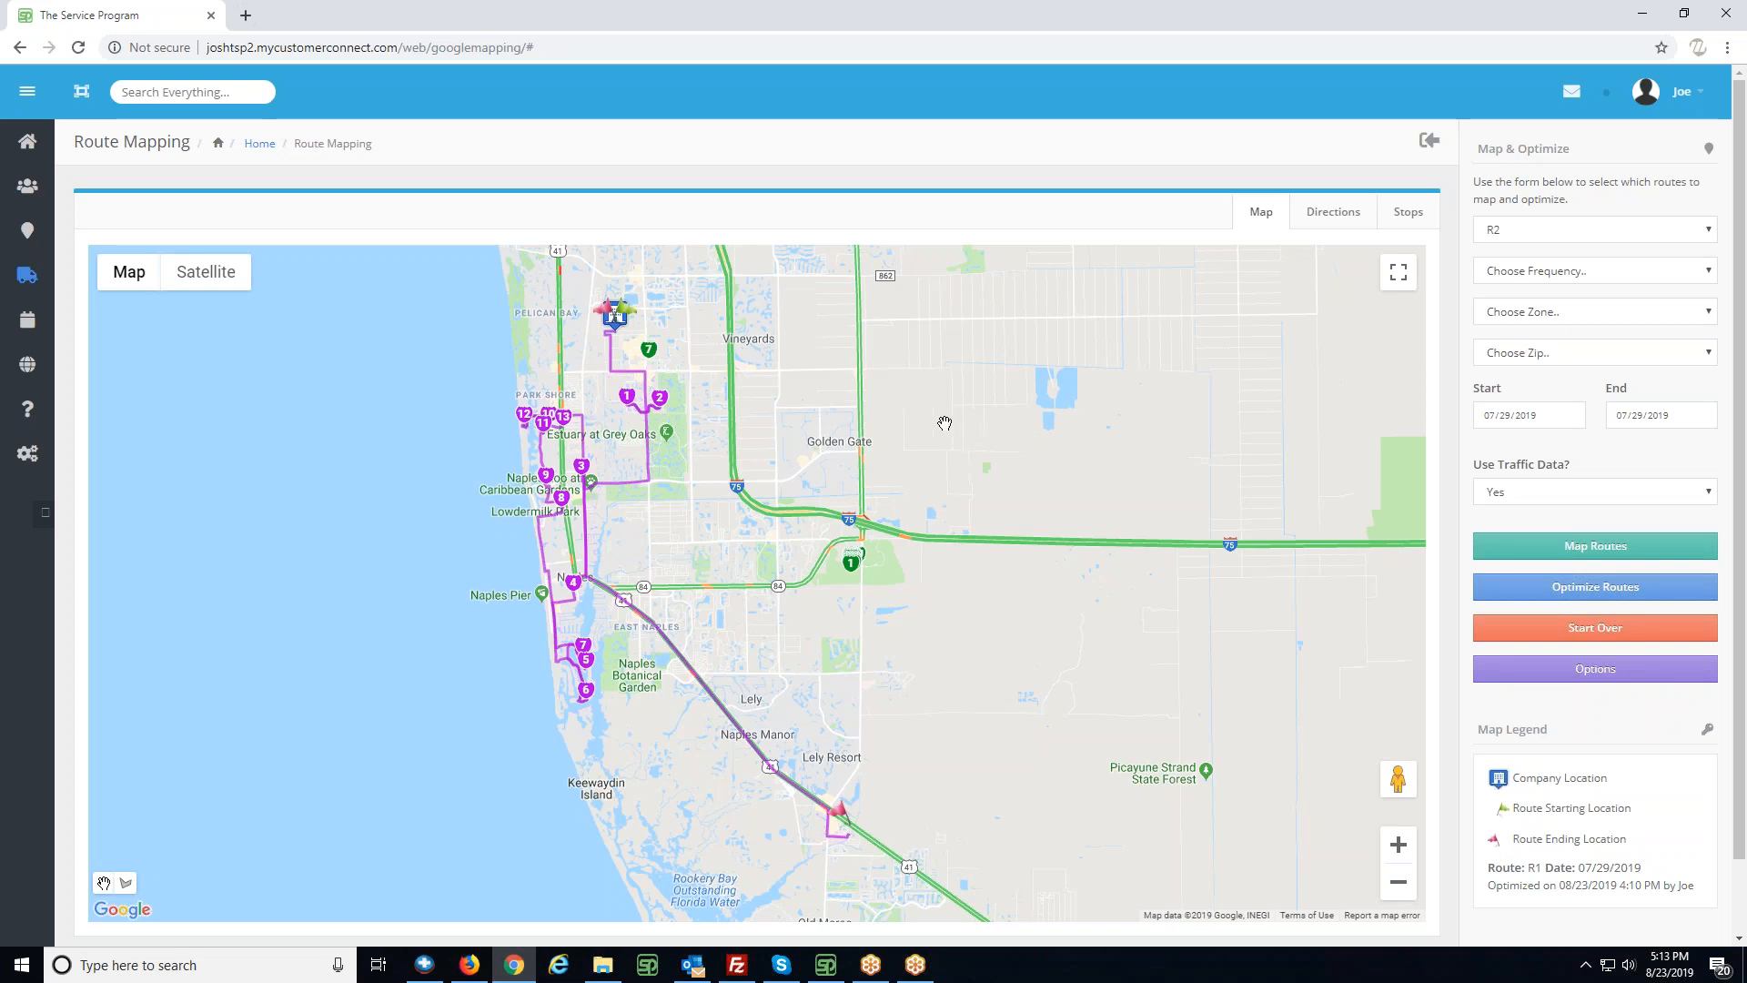
- Check the details of the outlying R2 stop 7 and the neighbouring R1 stops 1 and 2 on the map
left_click(648, 355)
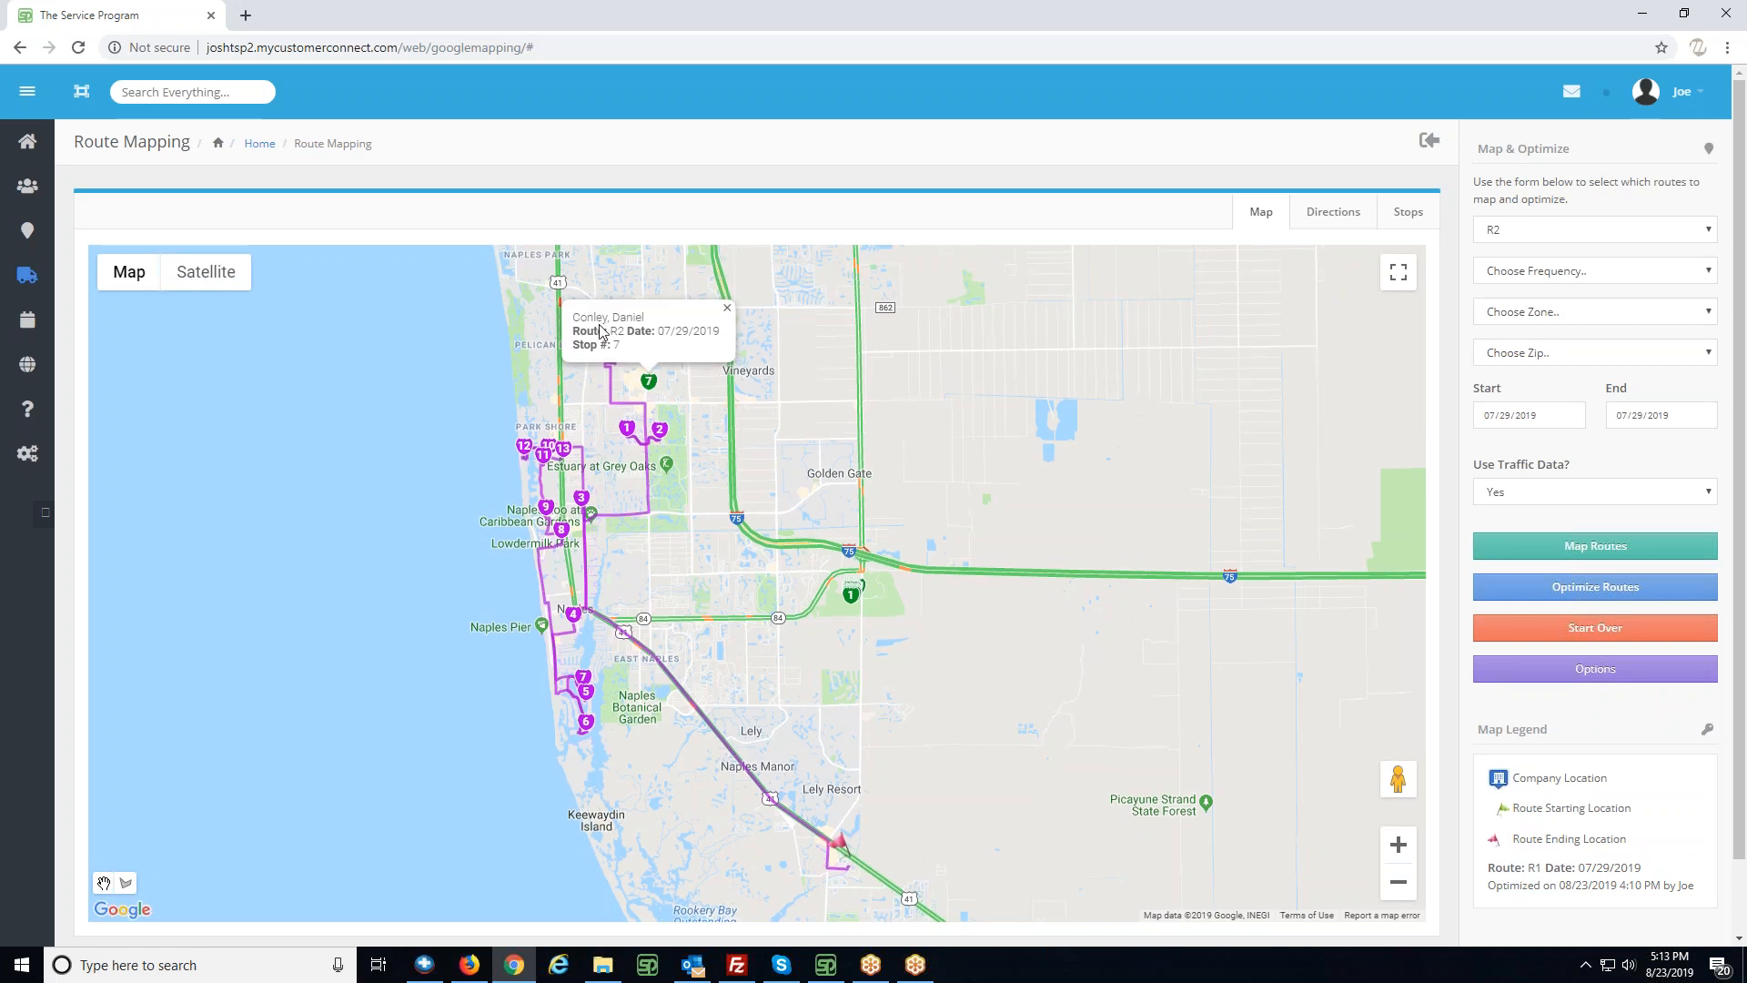
left_click(727, 308)
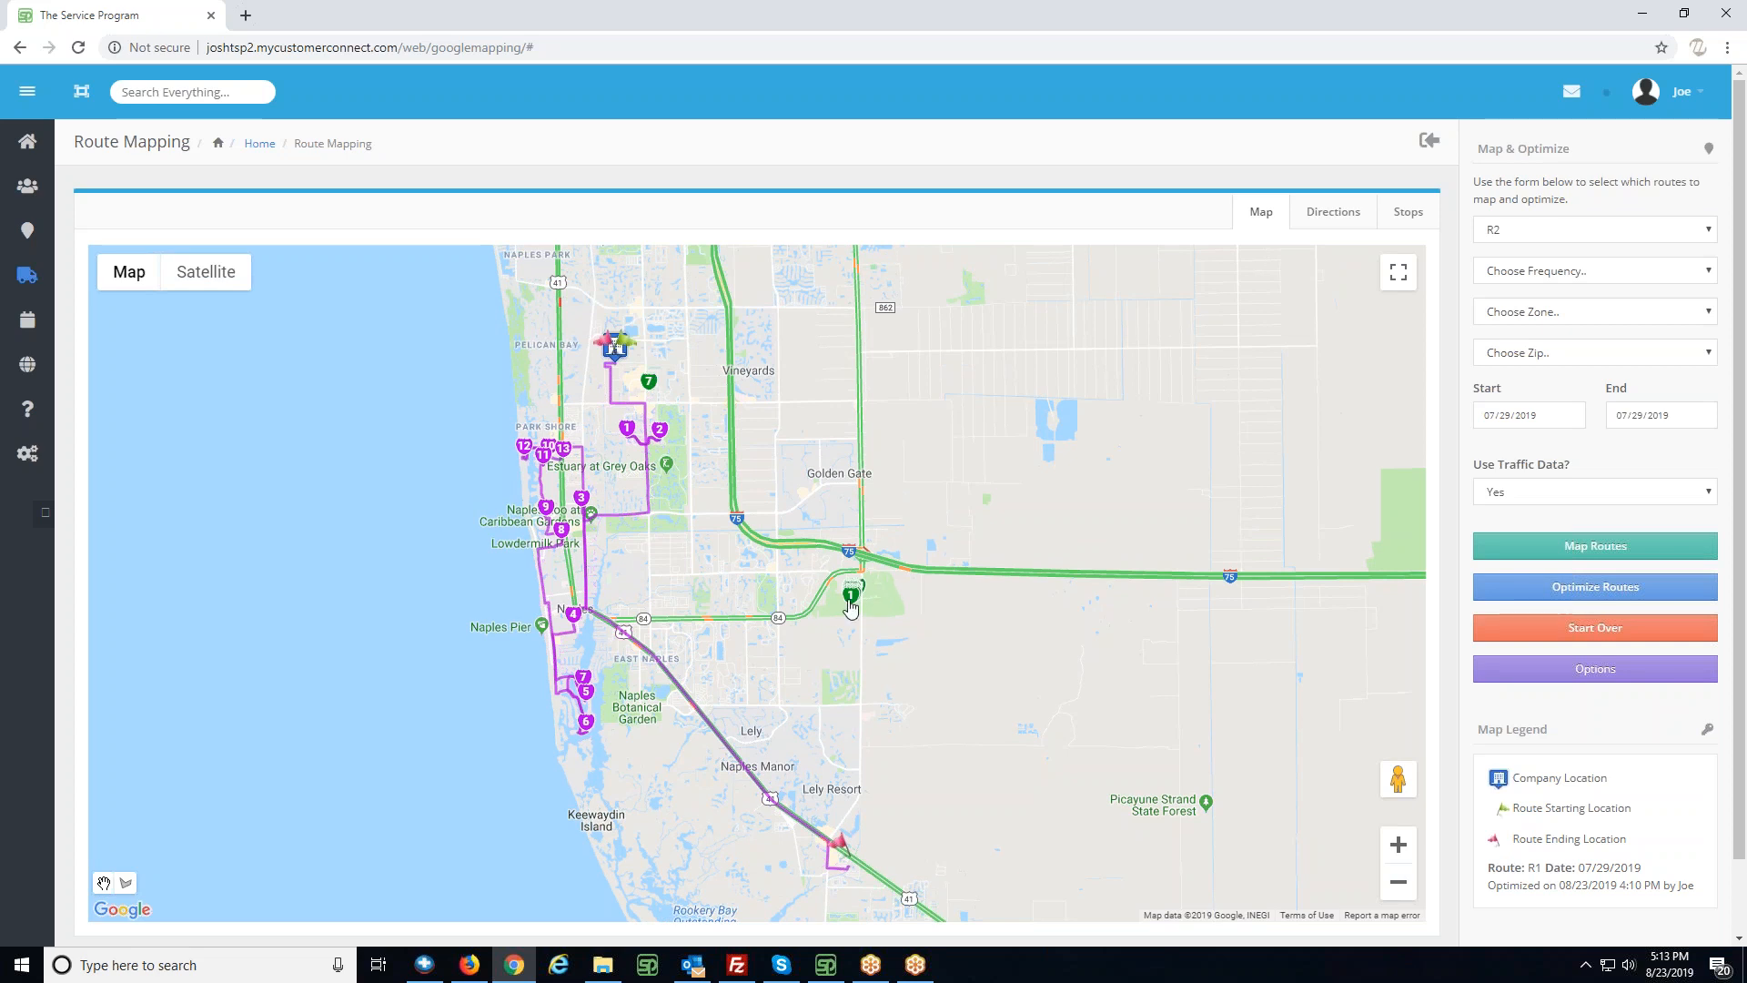
left_click(648, 380)
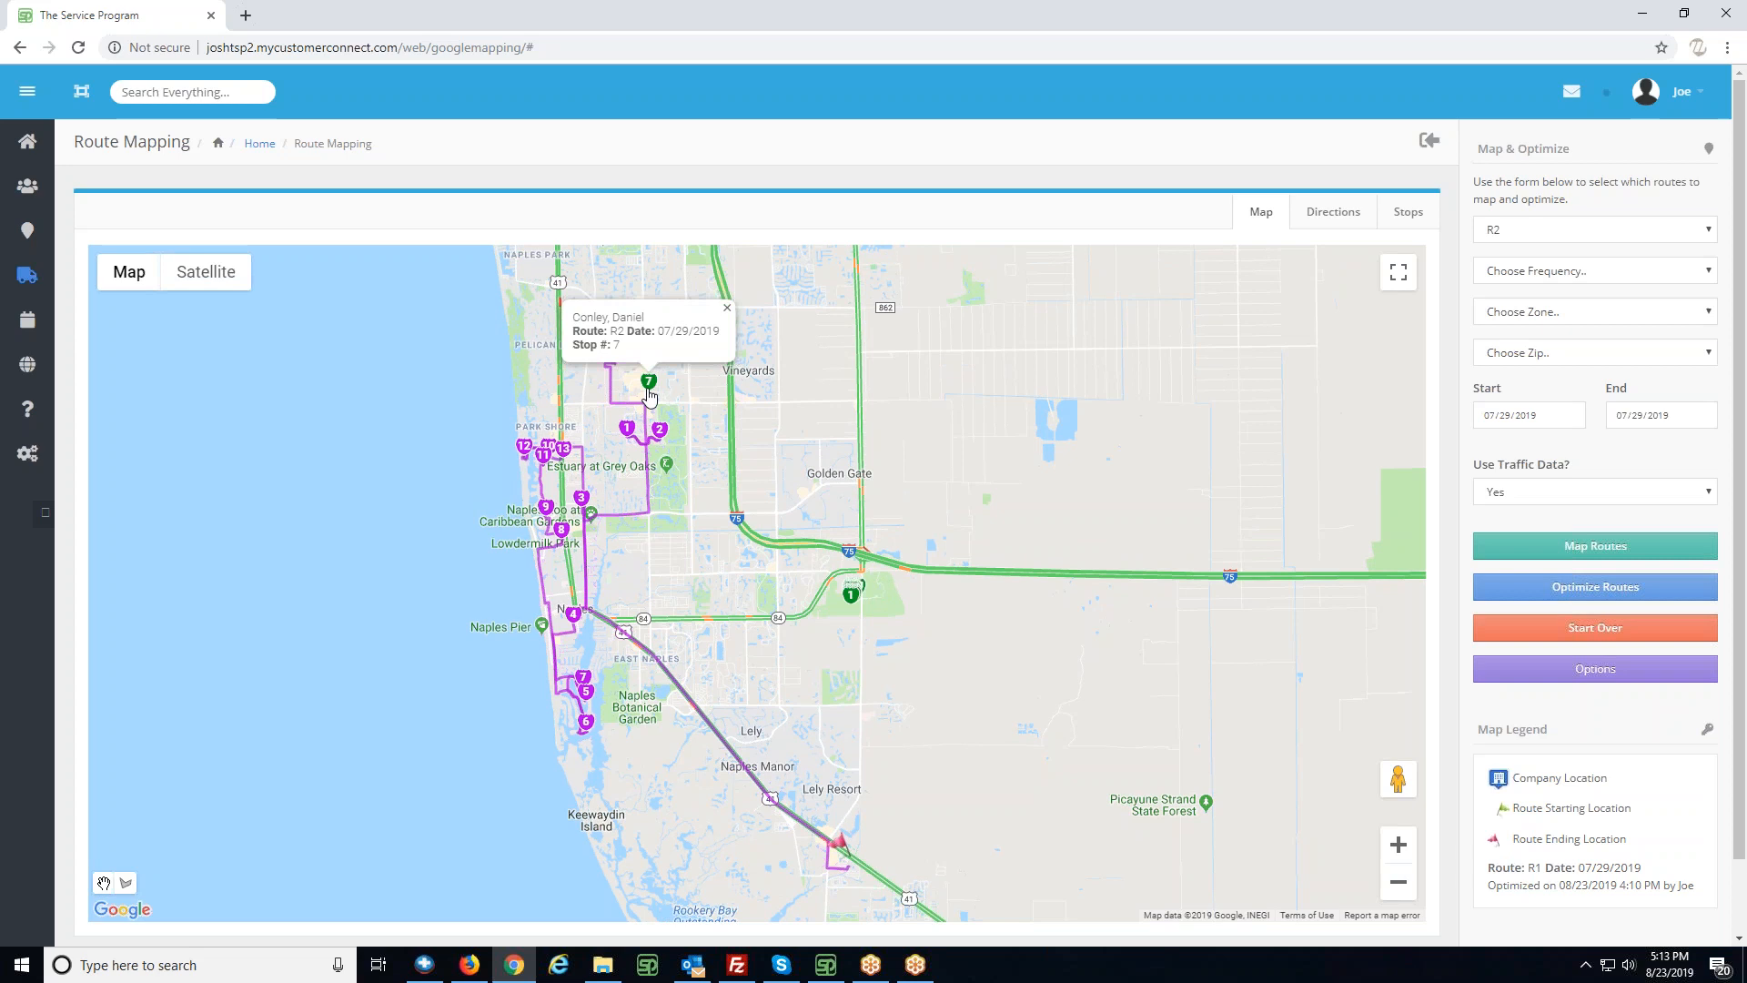
left_click(727, 308)
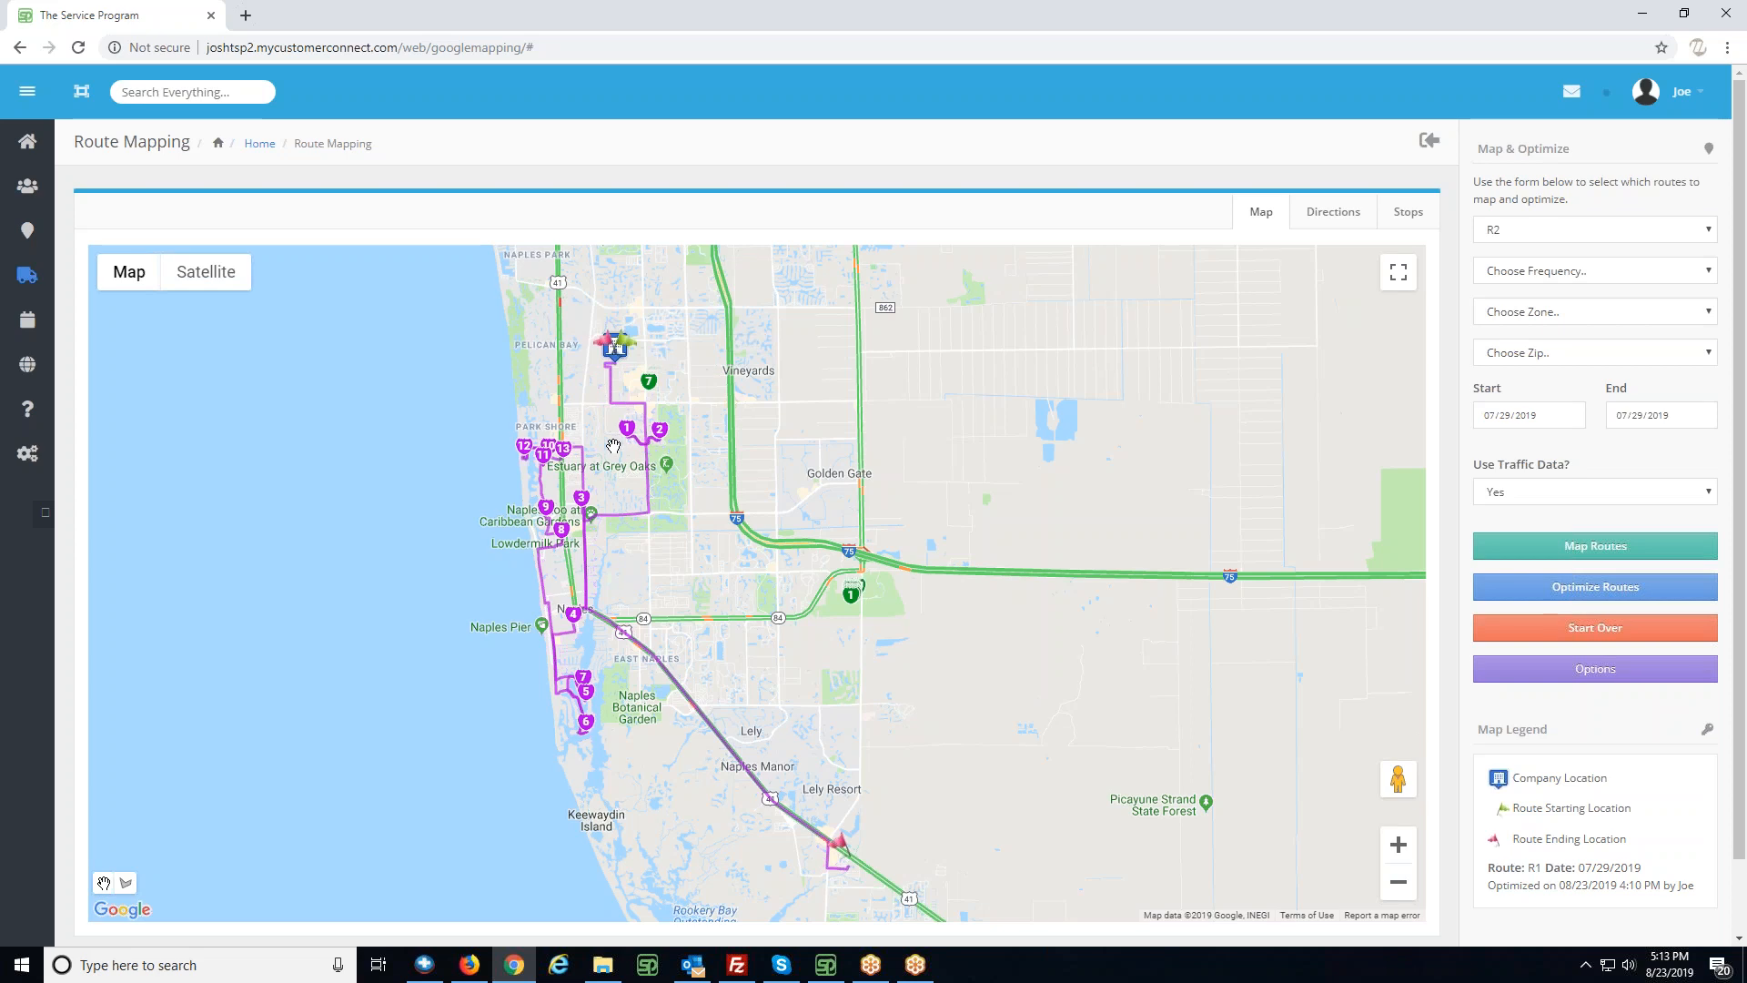
left_click(629, 431)
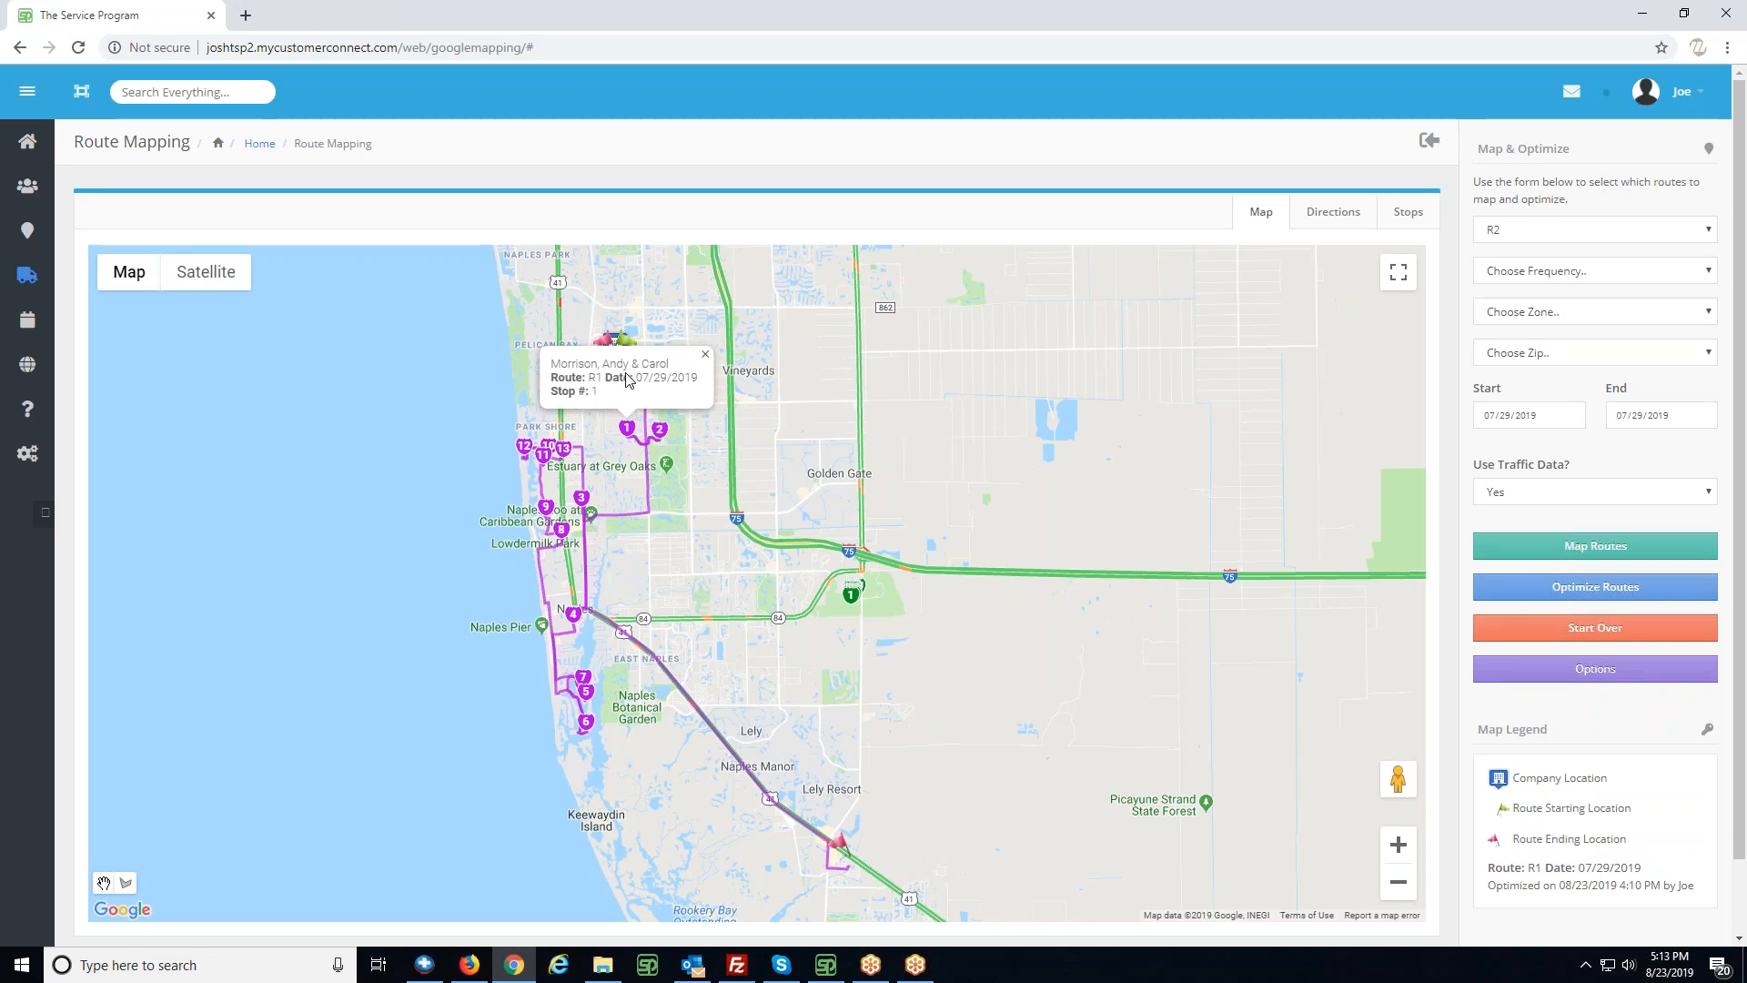
left_click(660, 431)
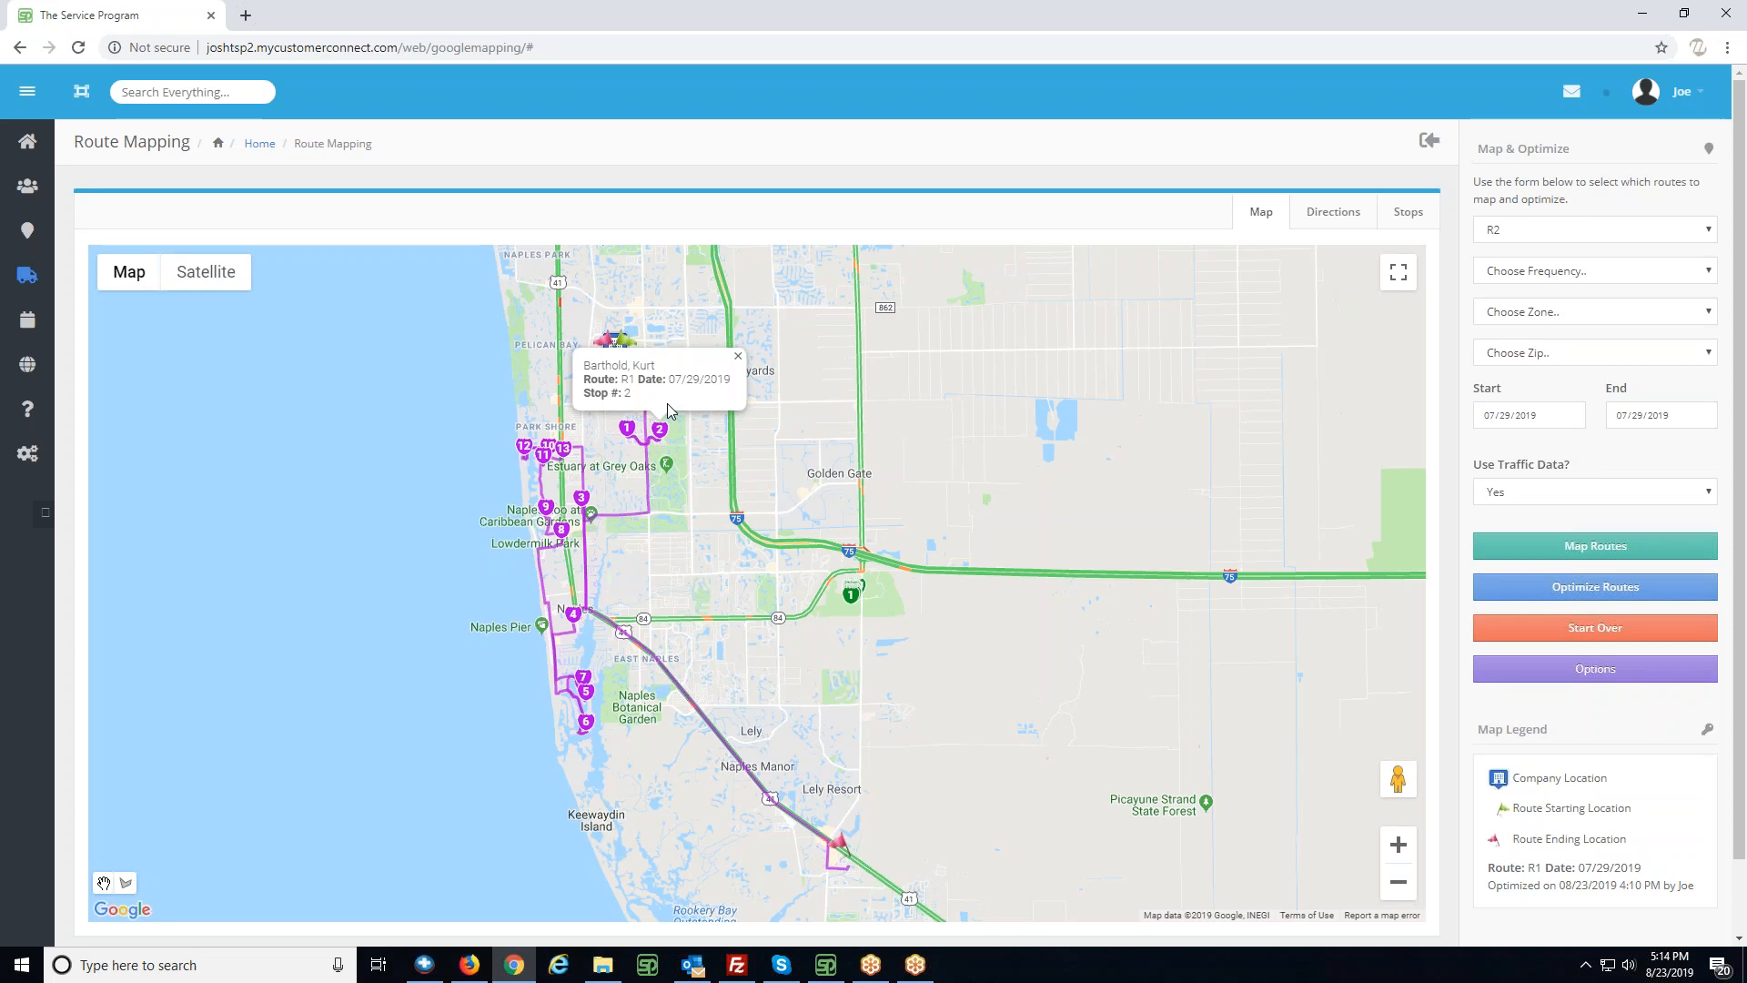
left_click(738, 356)
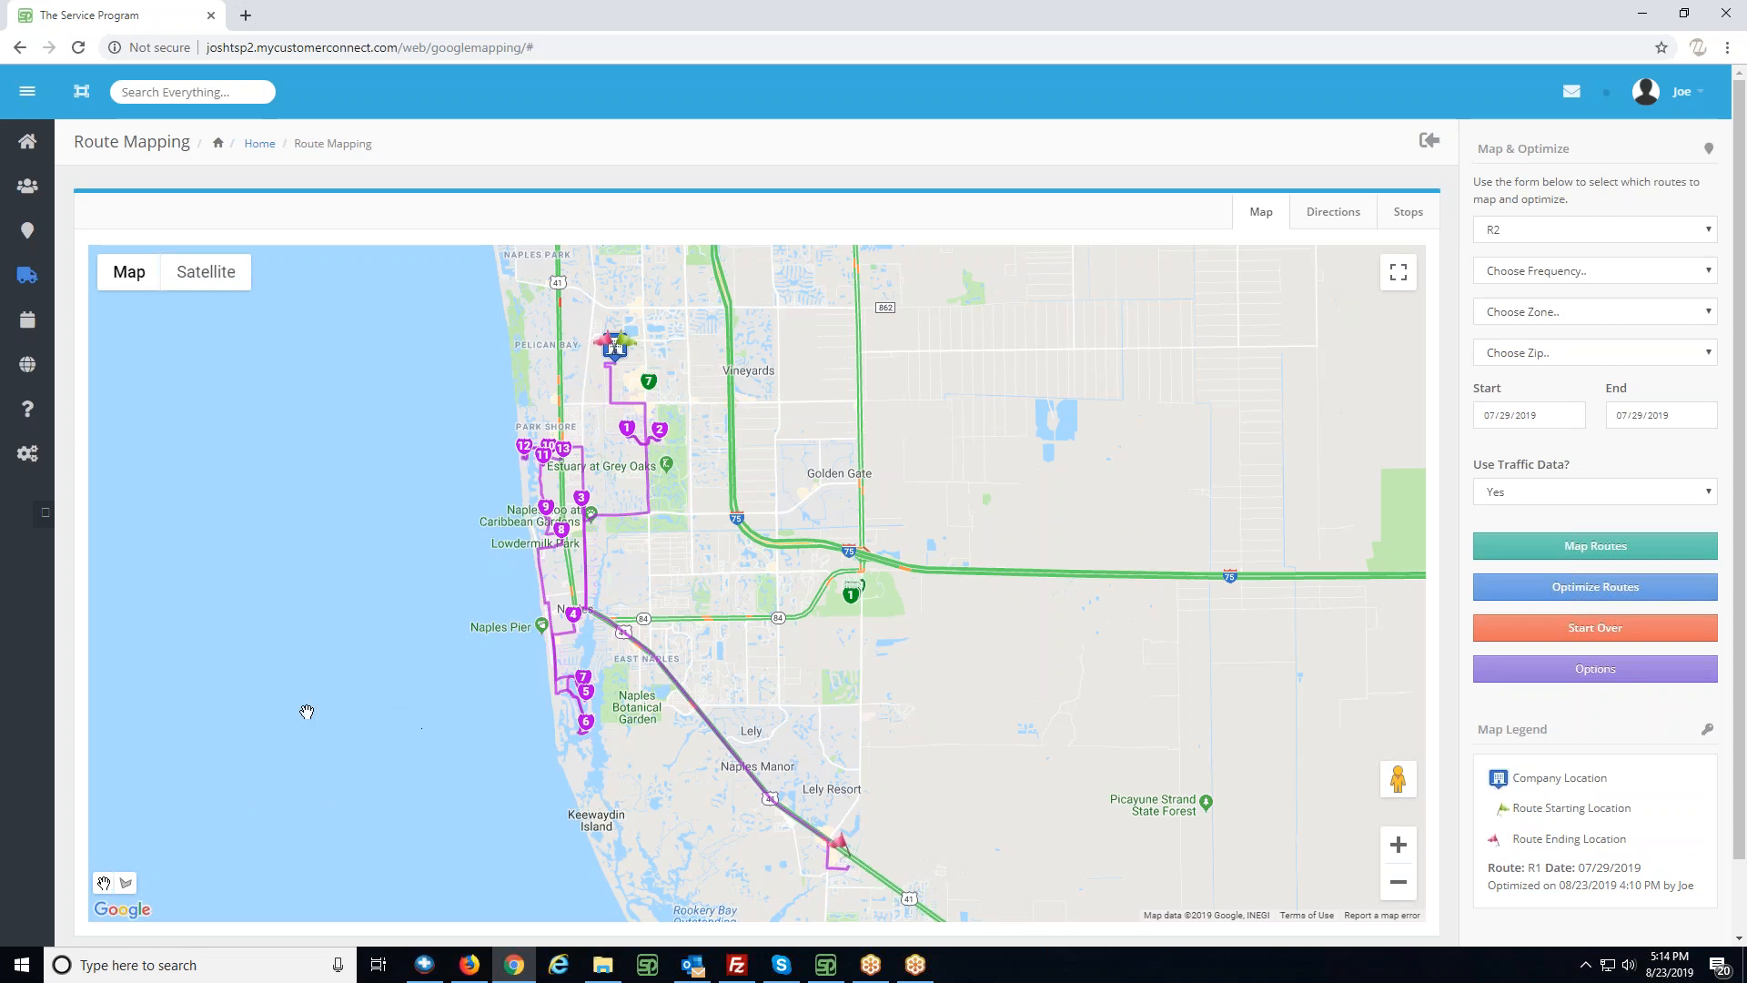
- Draw a closed four-sided shape on the map around R1 stops 1 to 13 and R2 stop 7
left_click(126, 884)
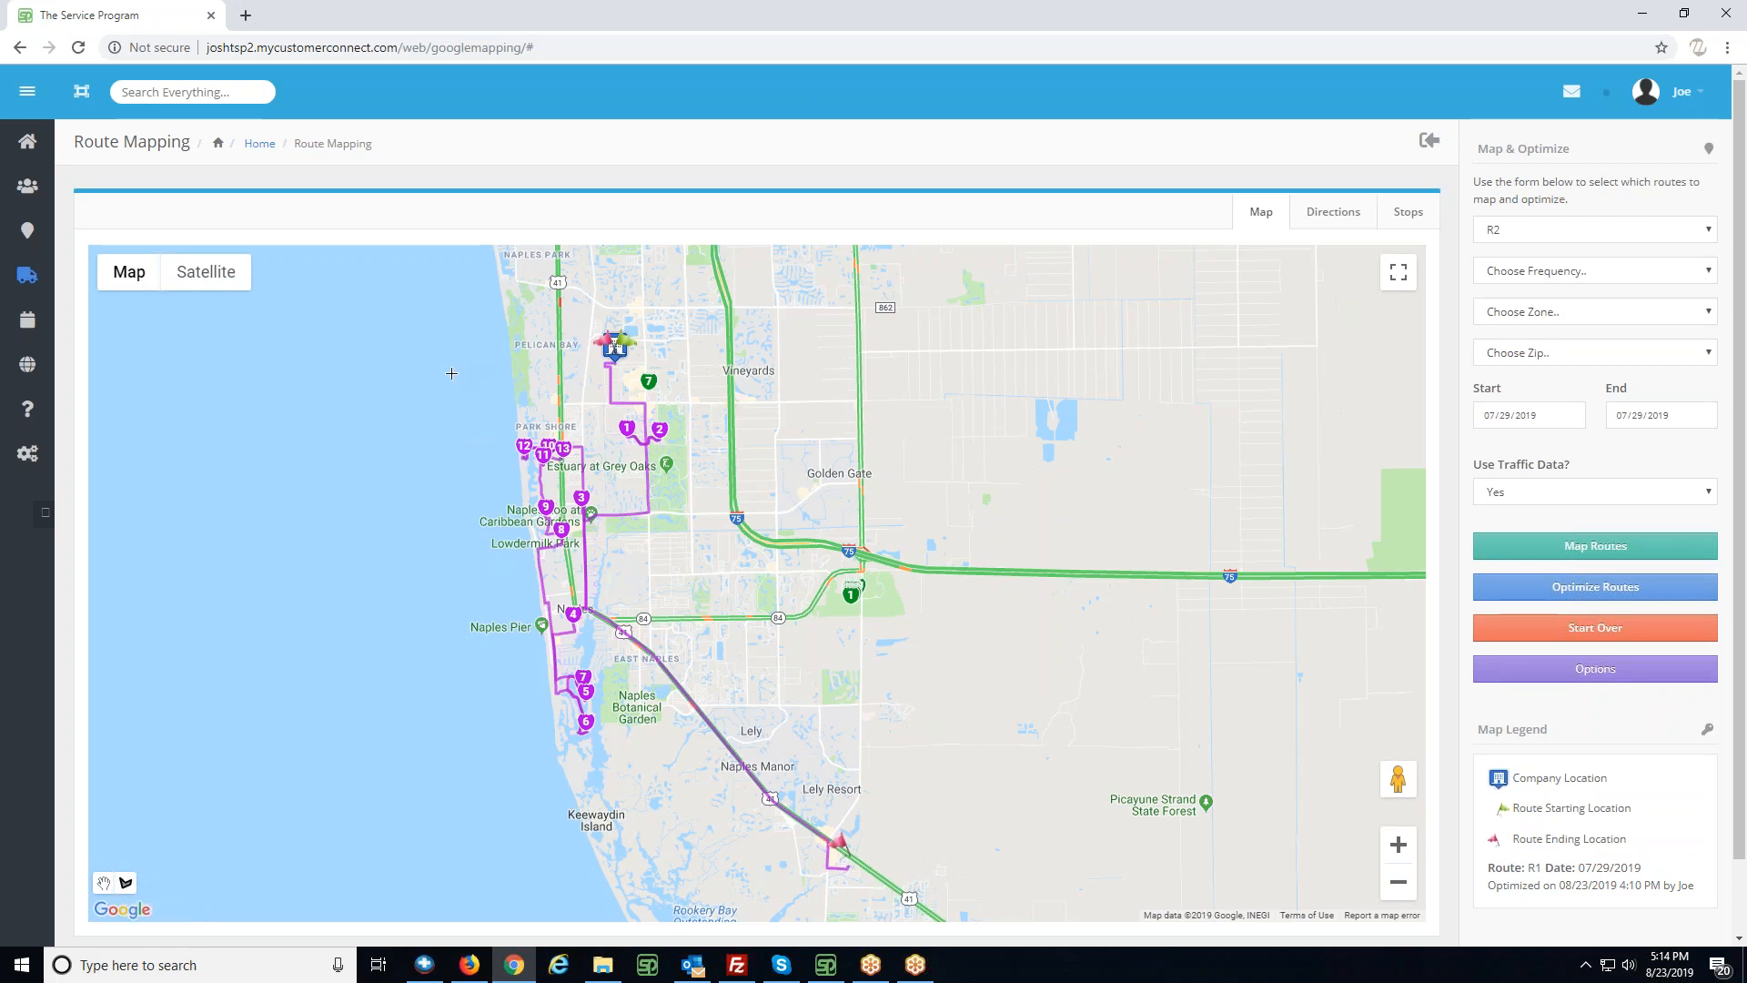
left_click(451, 372)
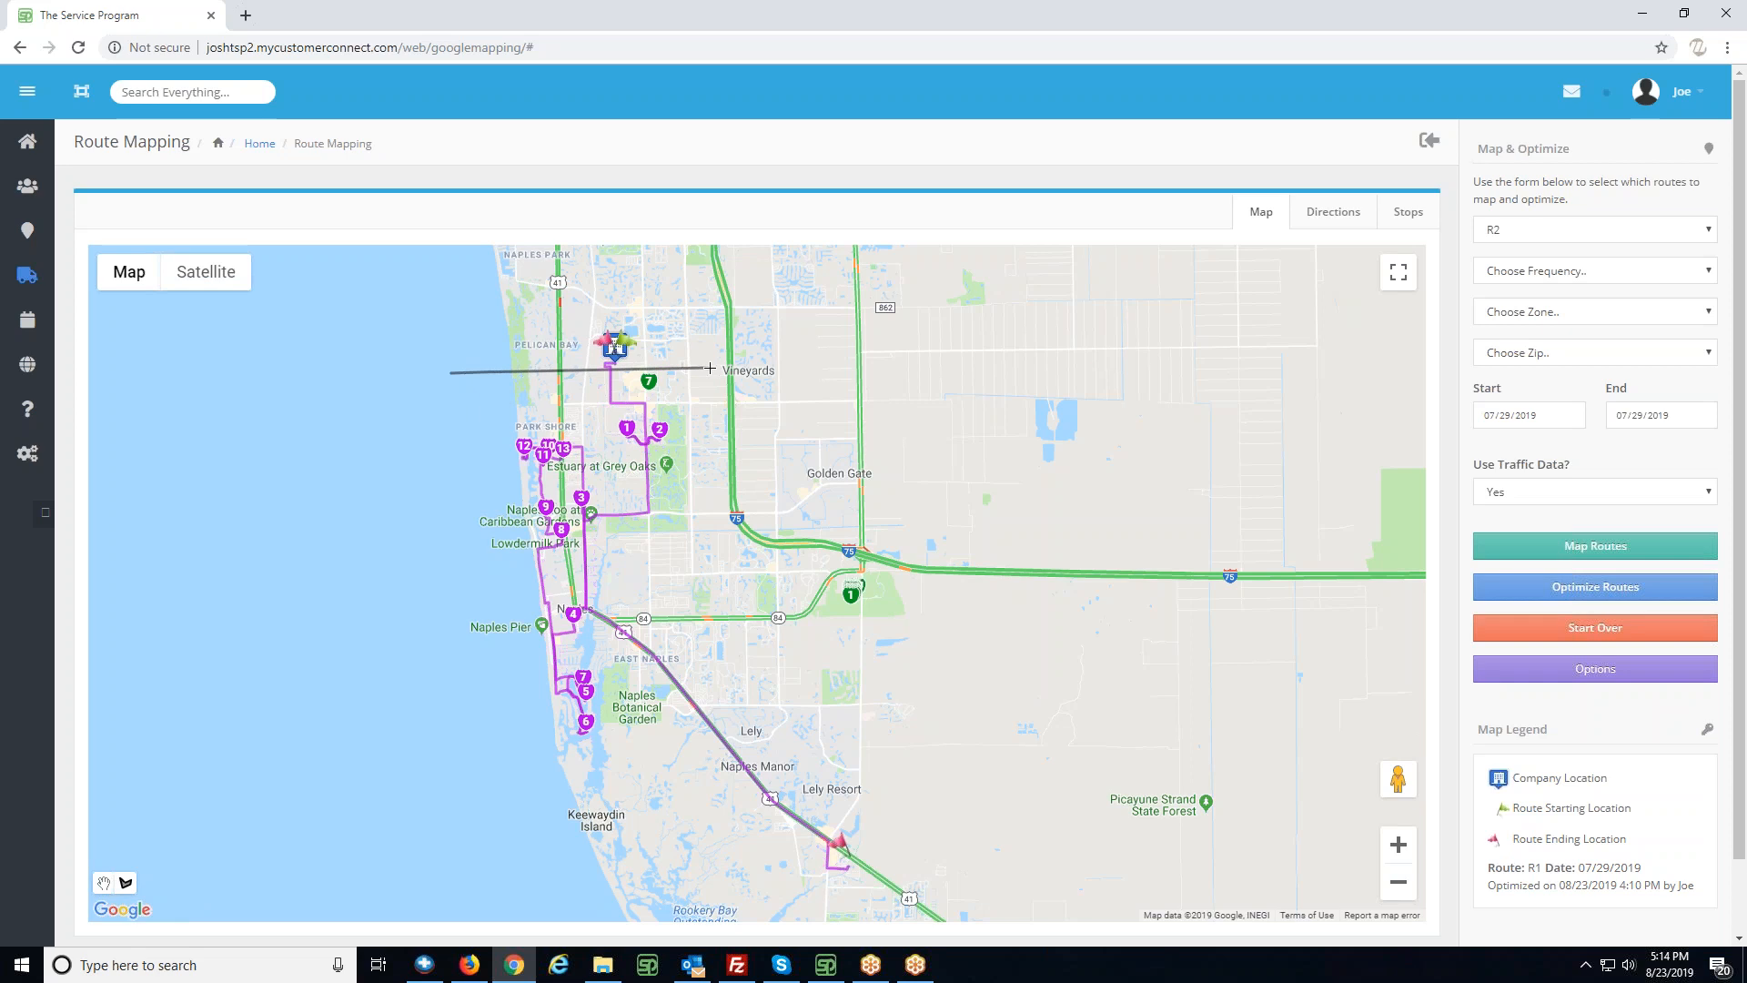
left_click(710, 368)
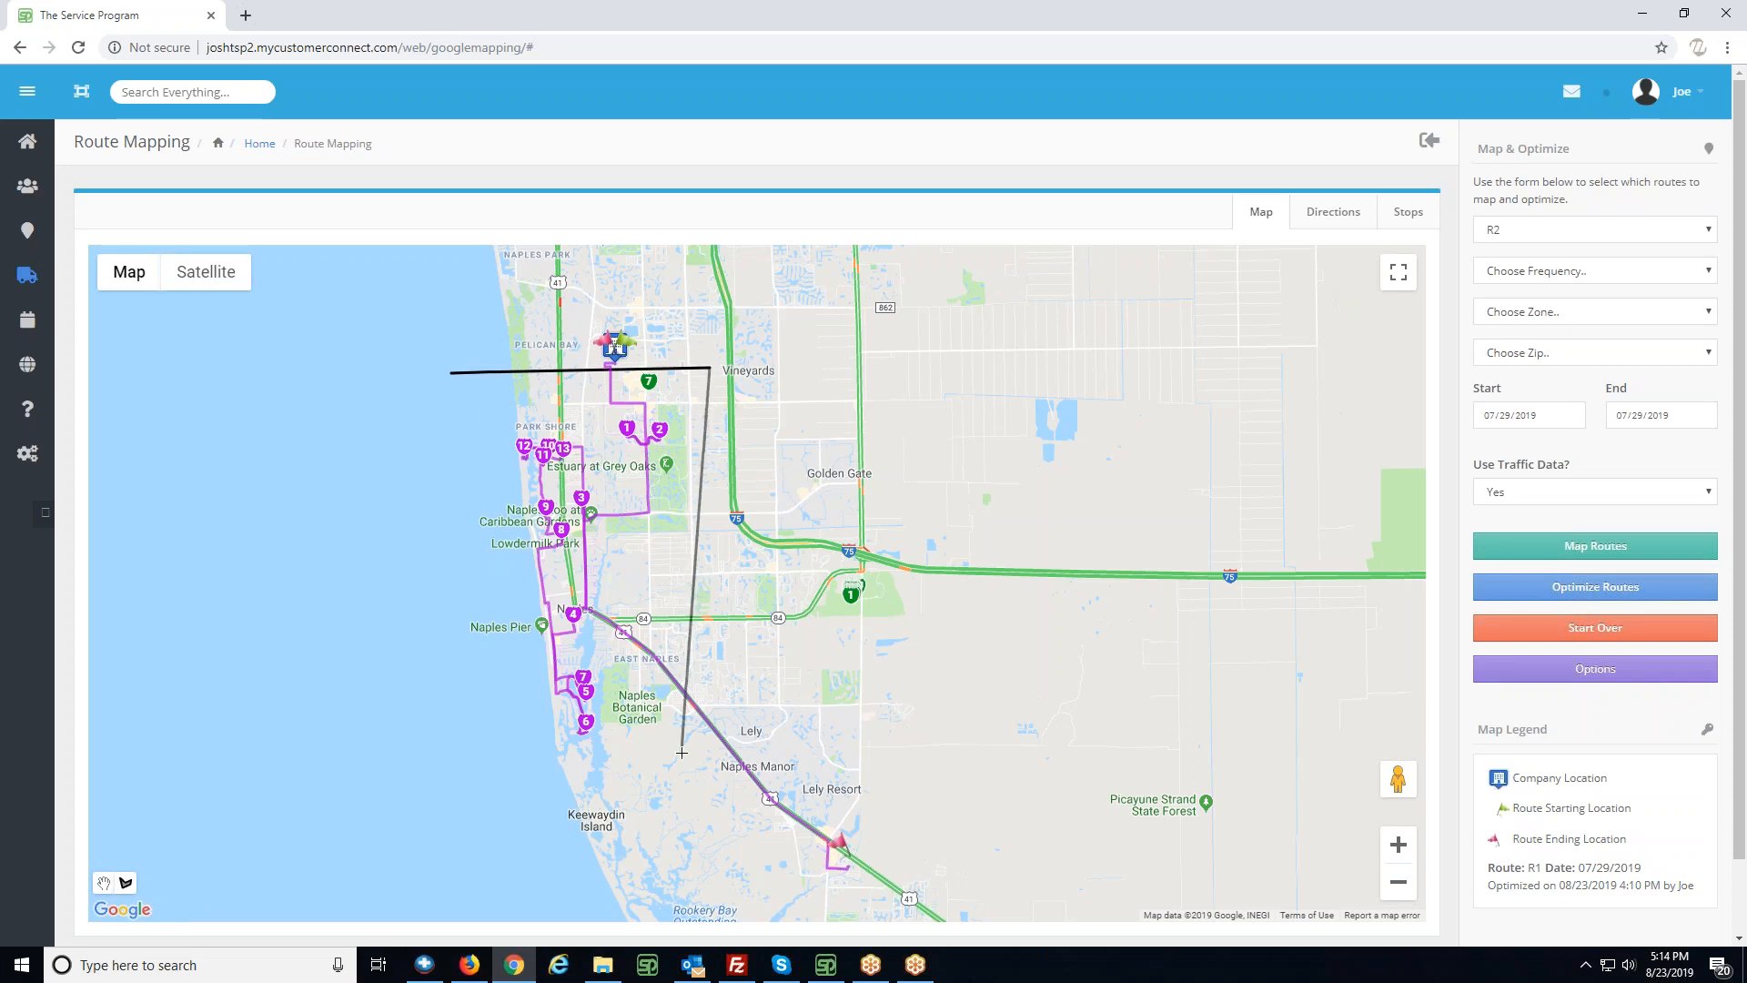
left_click(682, 752)
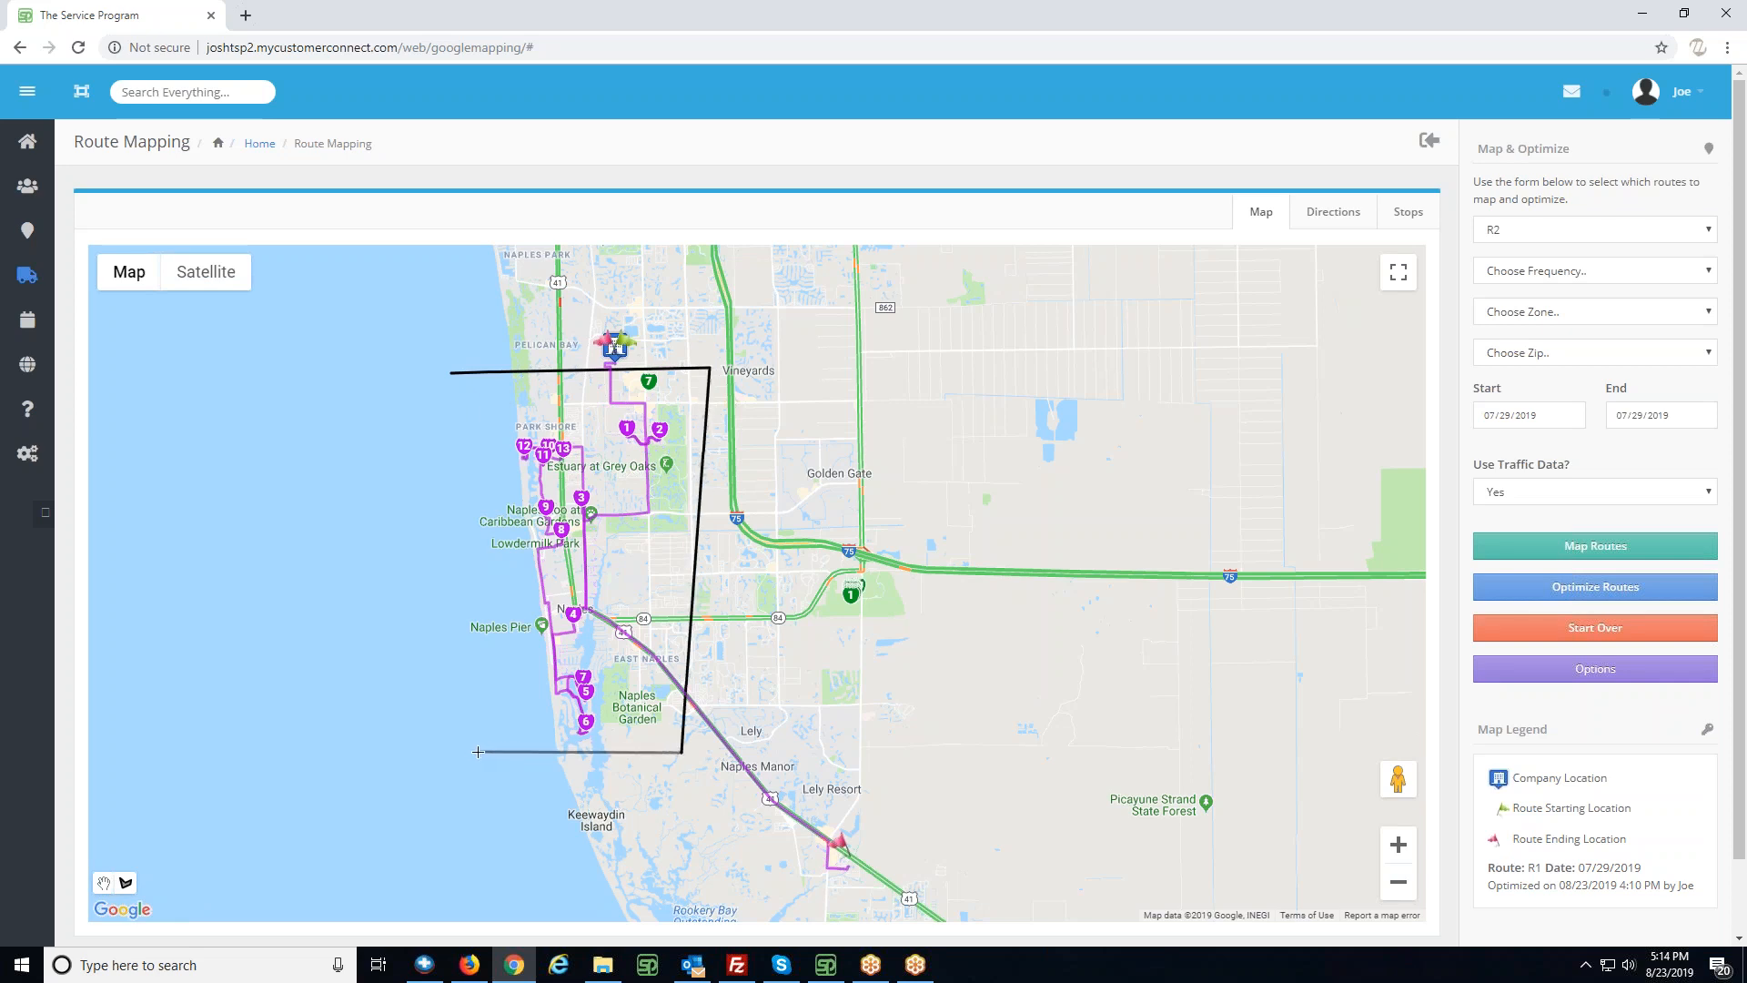
left_click(478, 749)
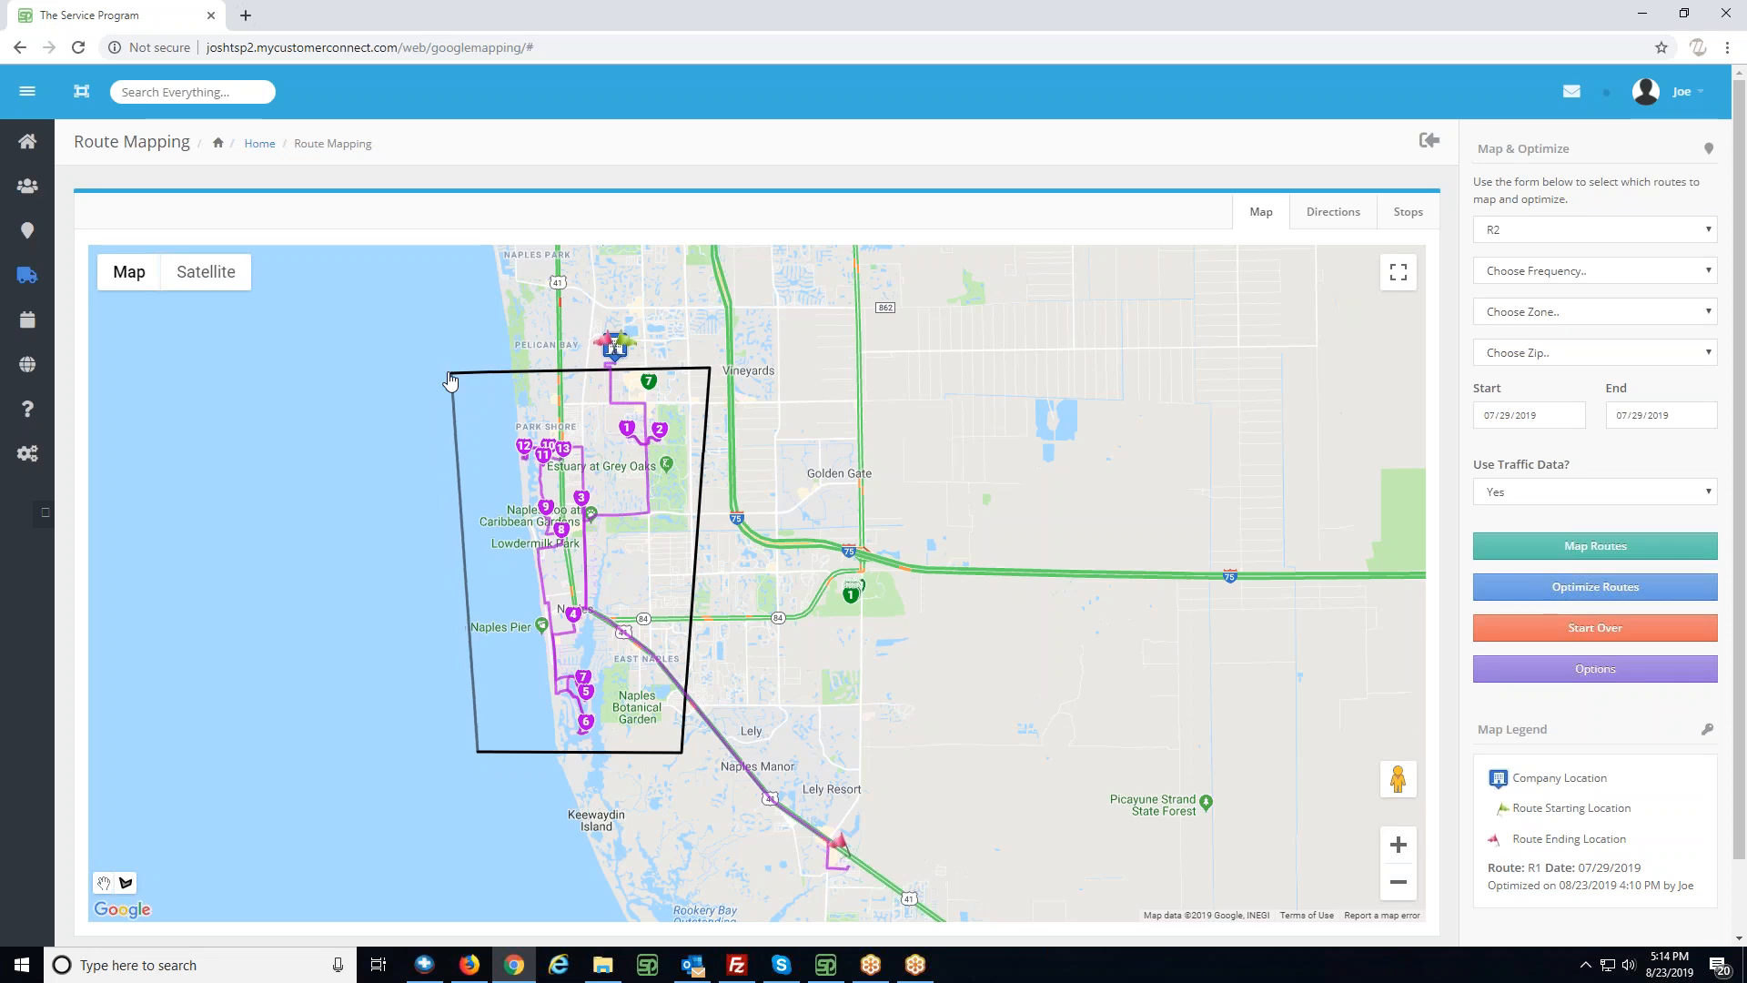
left_click(450, 380)
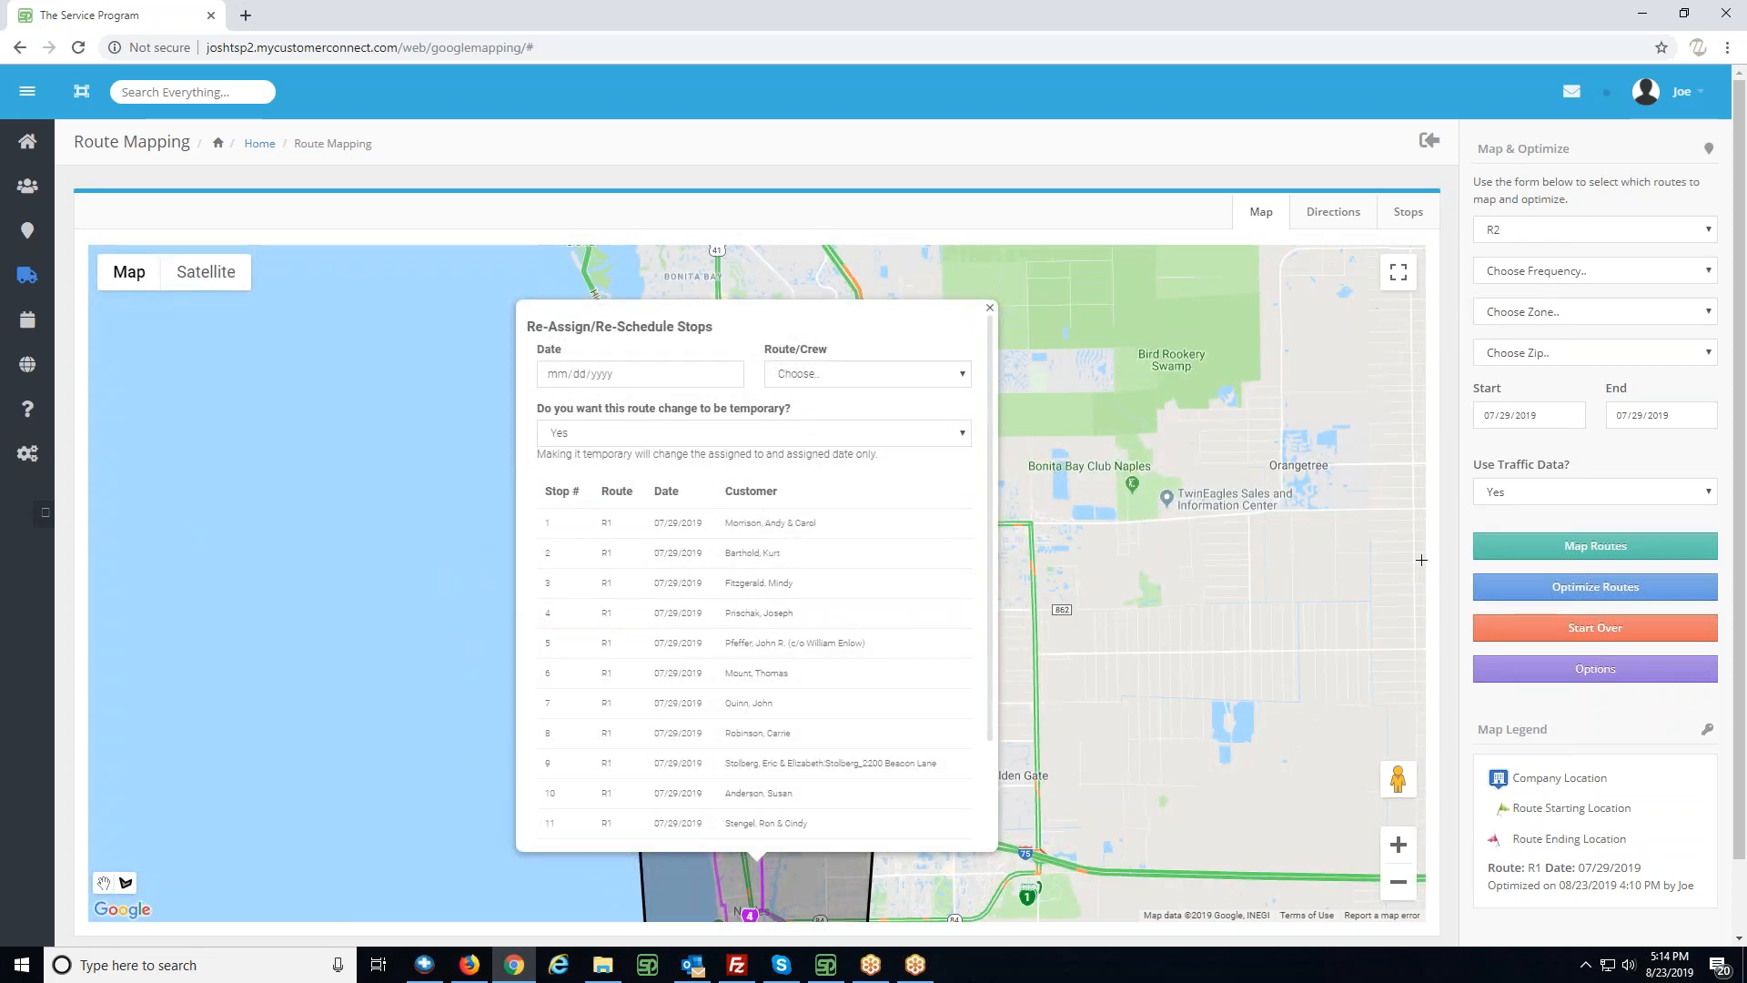
- Review the enclosed stops and set their reassignment date to 07/29/2019 and their route to R1
scroll(982, 555, "down", 2)
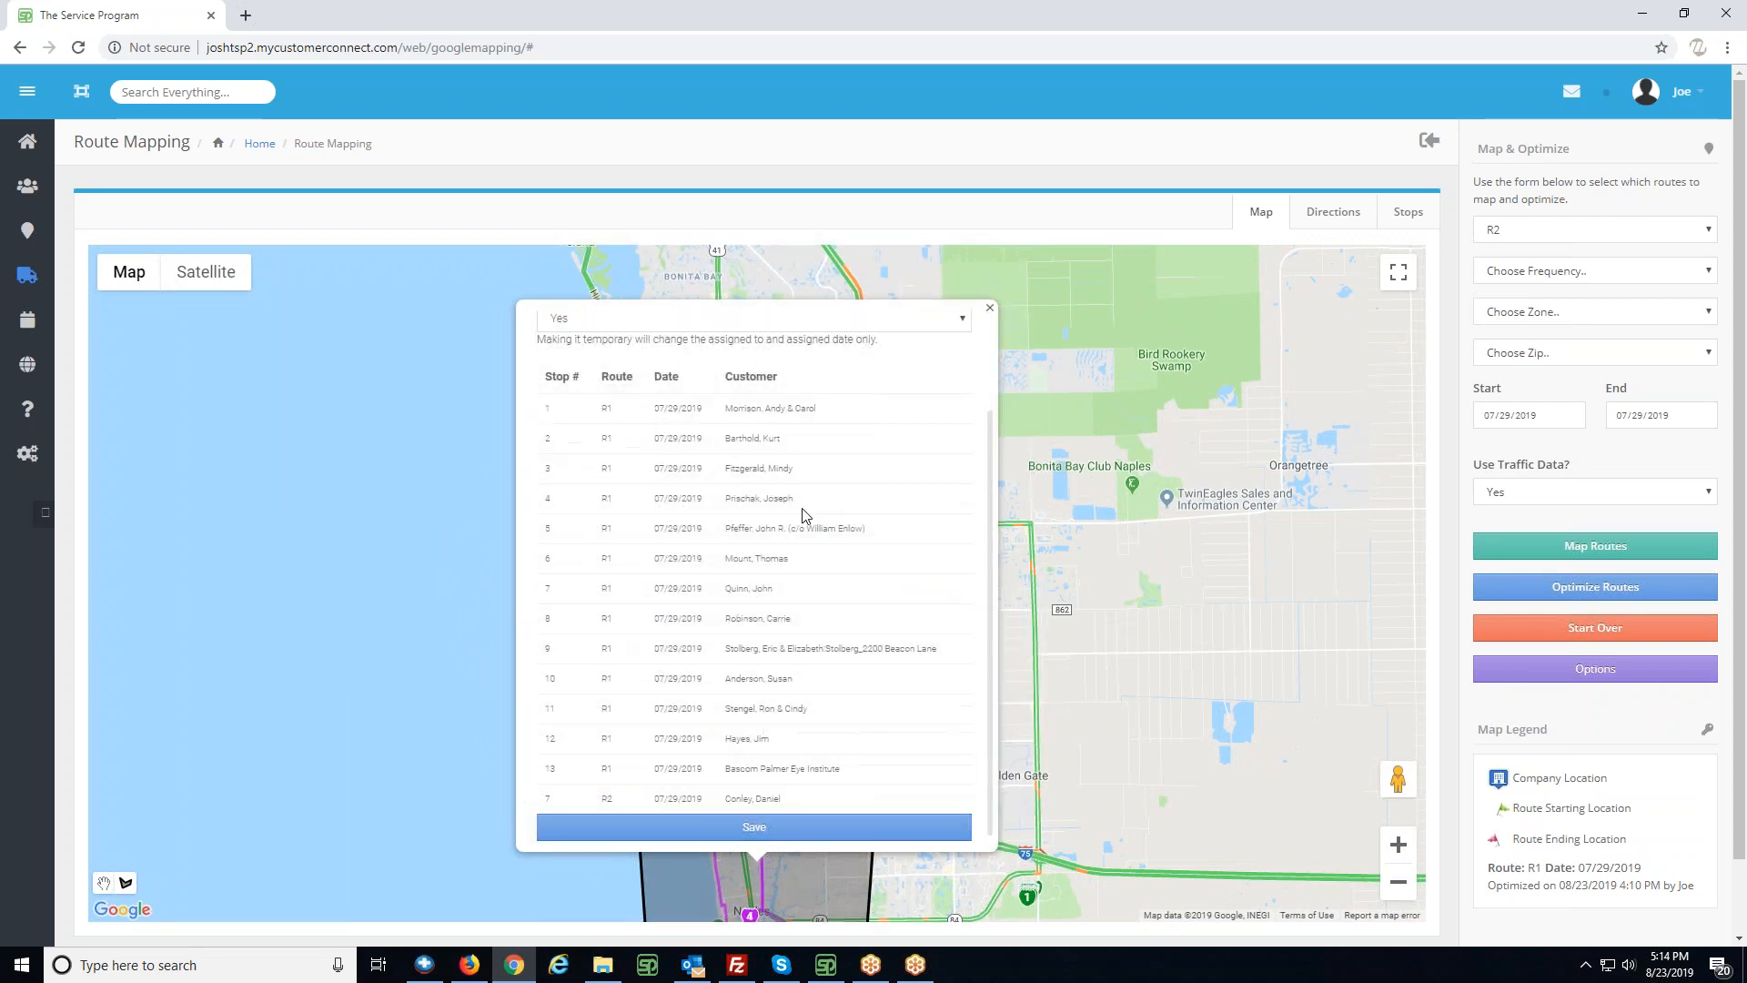
left_click_drag(990, 707, 1007, 595)
left_click(548, 380)
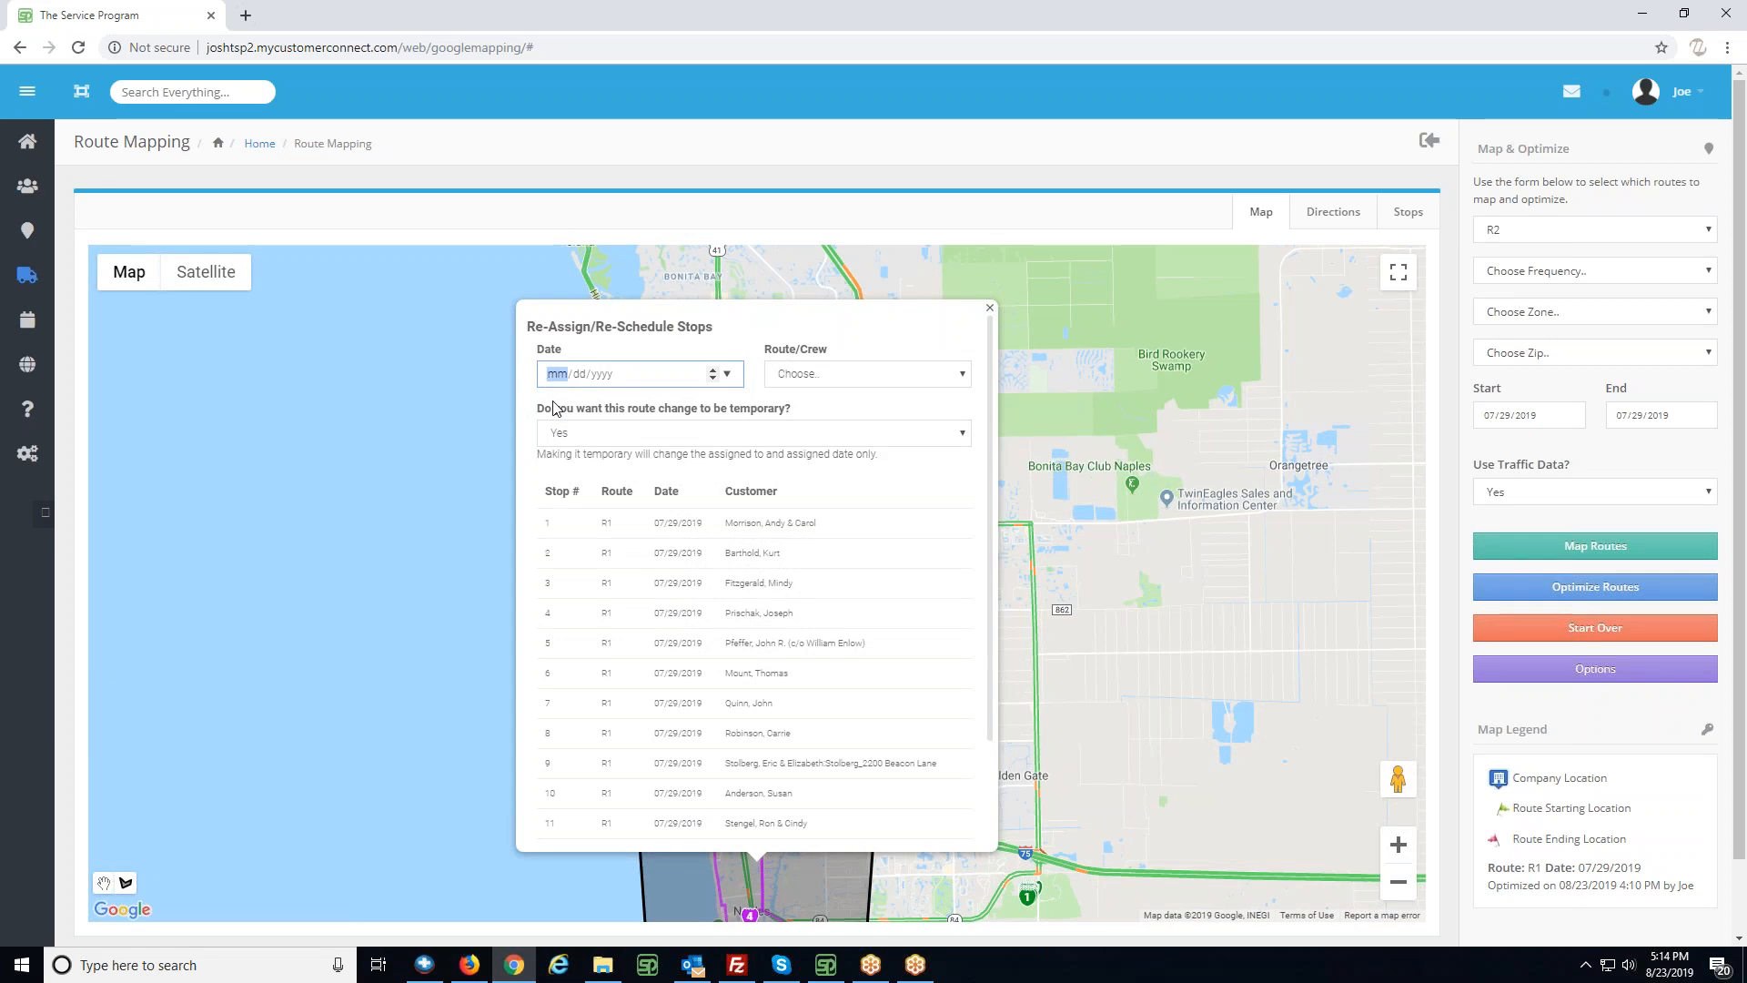
type("07/29/2019")
left_click(816, 375)
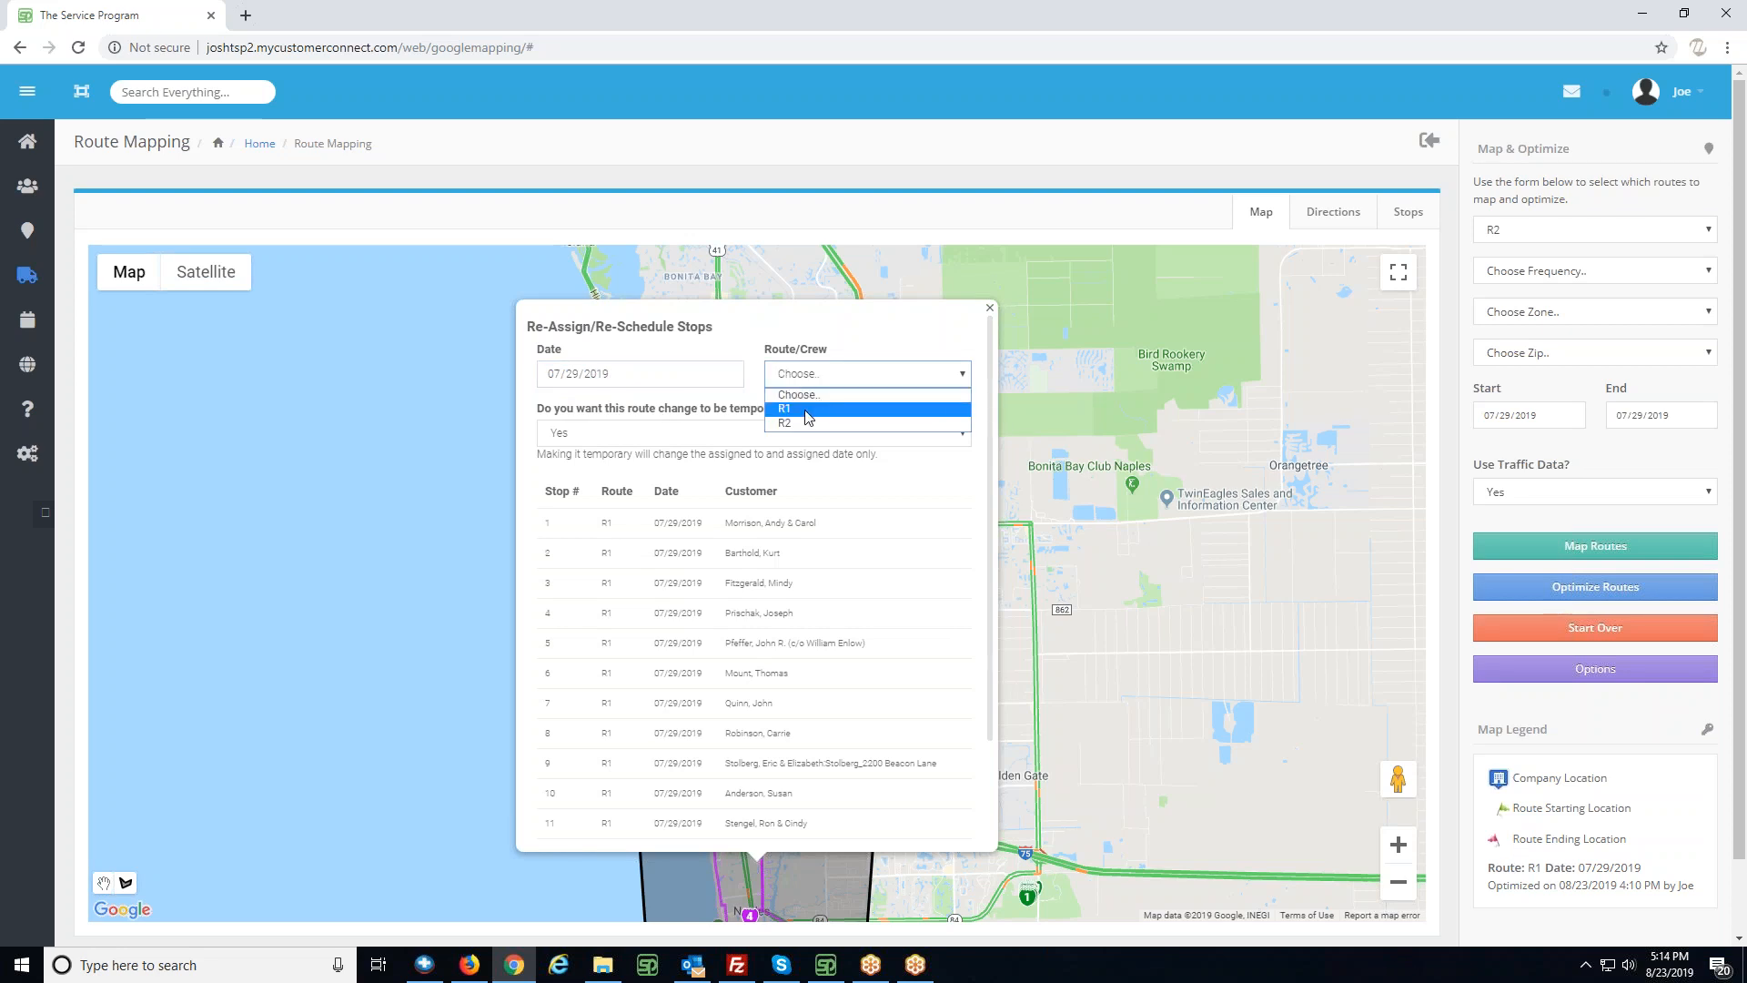
left_click(807, 411)
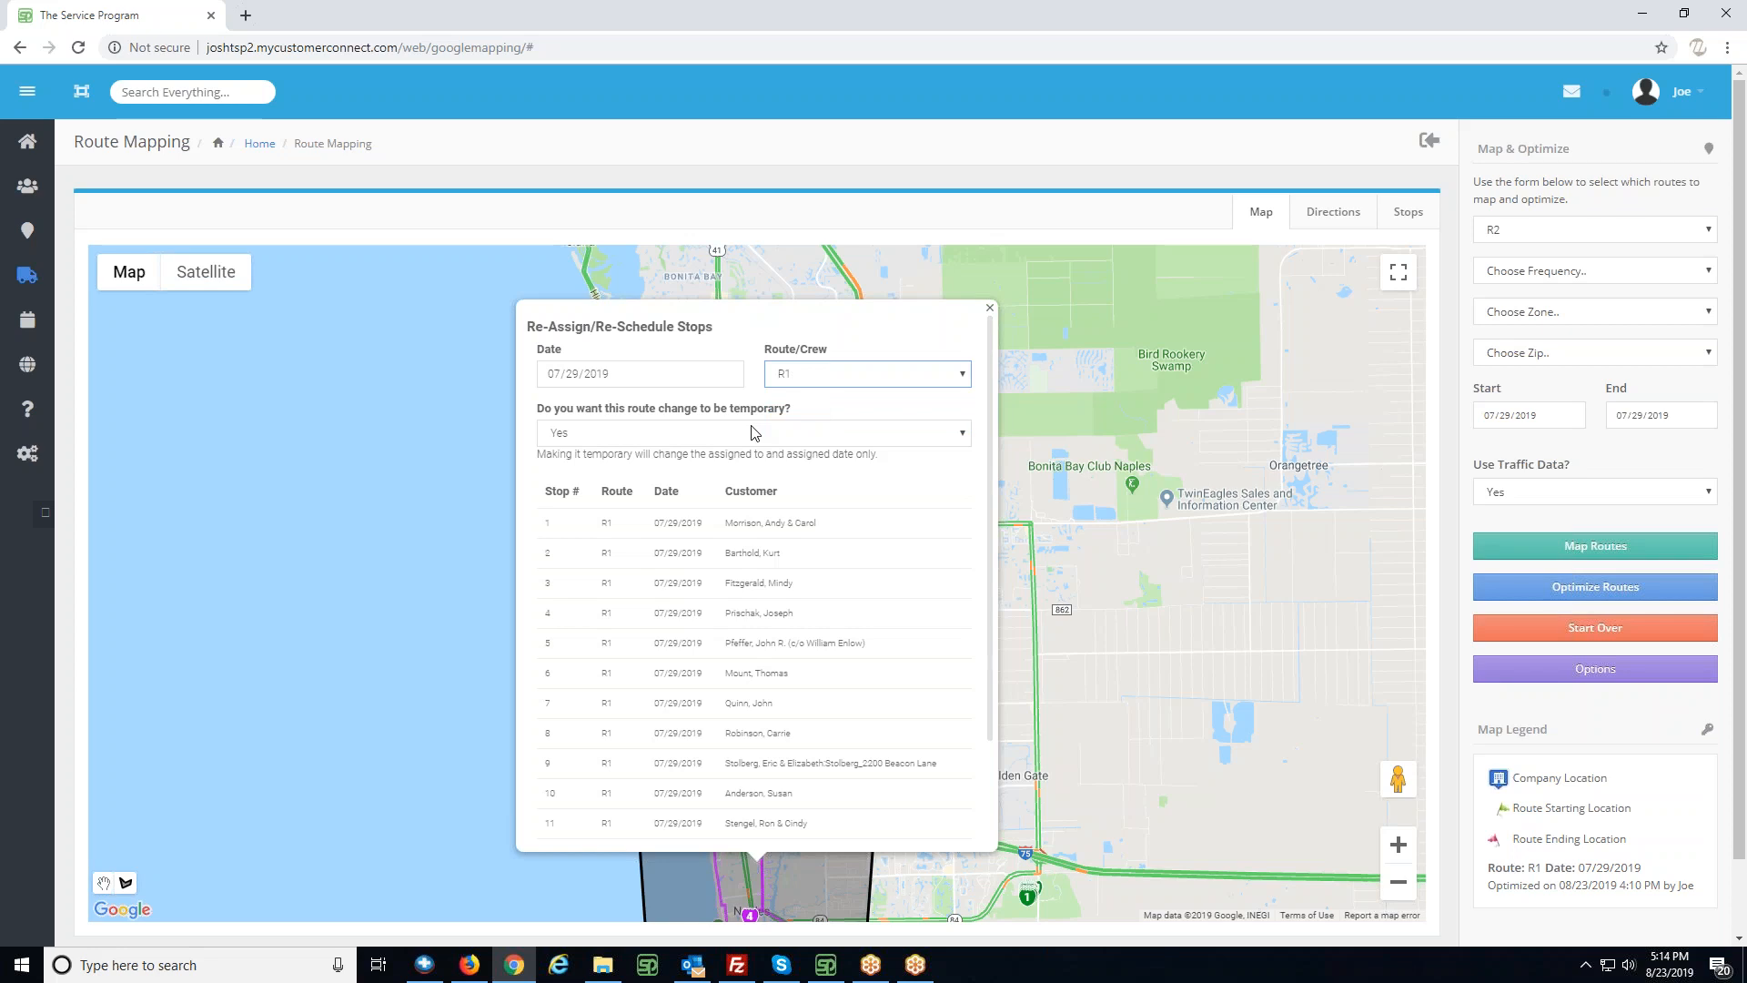
- Make the route change permanent by setting the temporary option to No, and save the stop reassignment
left_click_drag(987, 413, 987, 417)
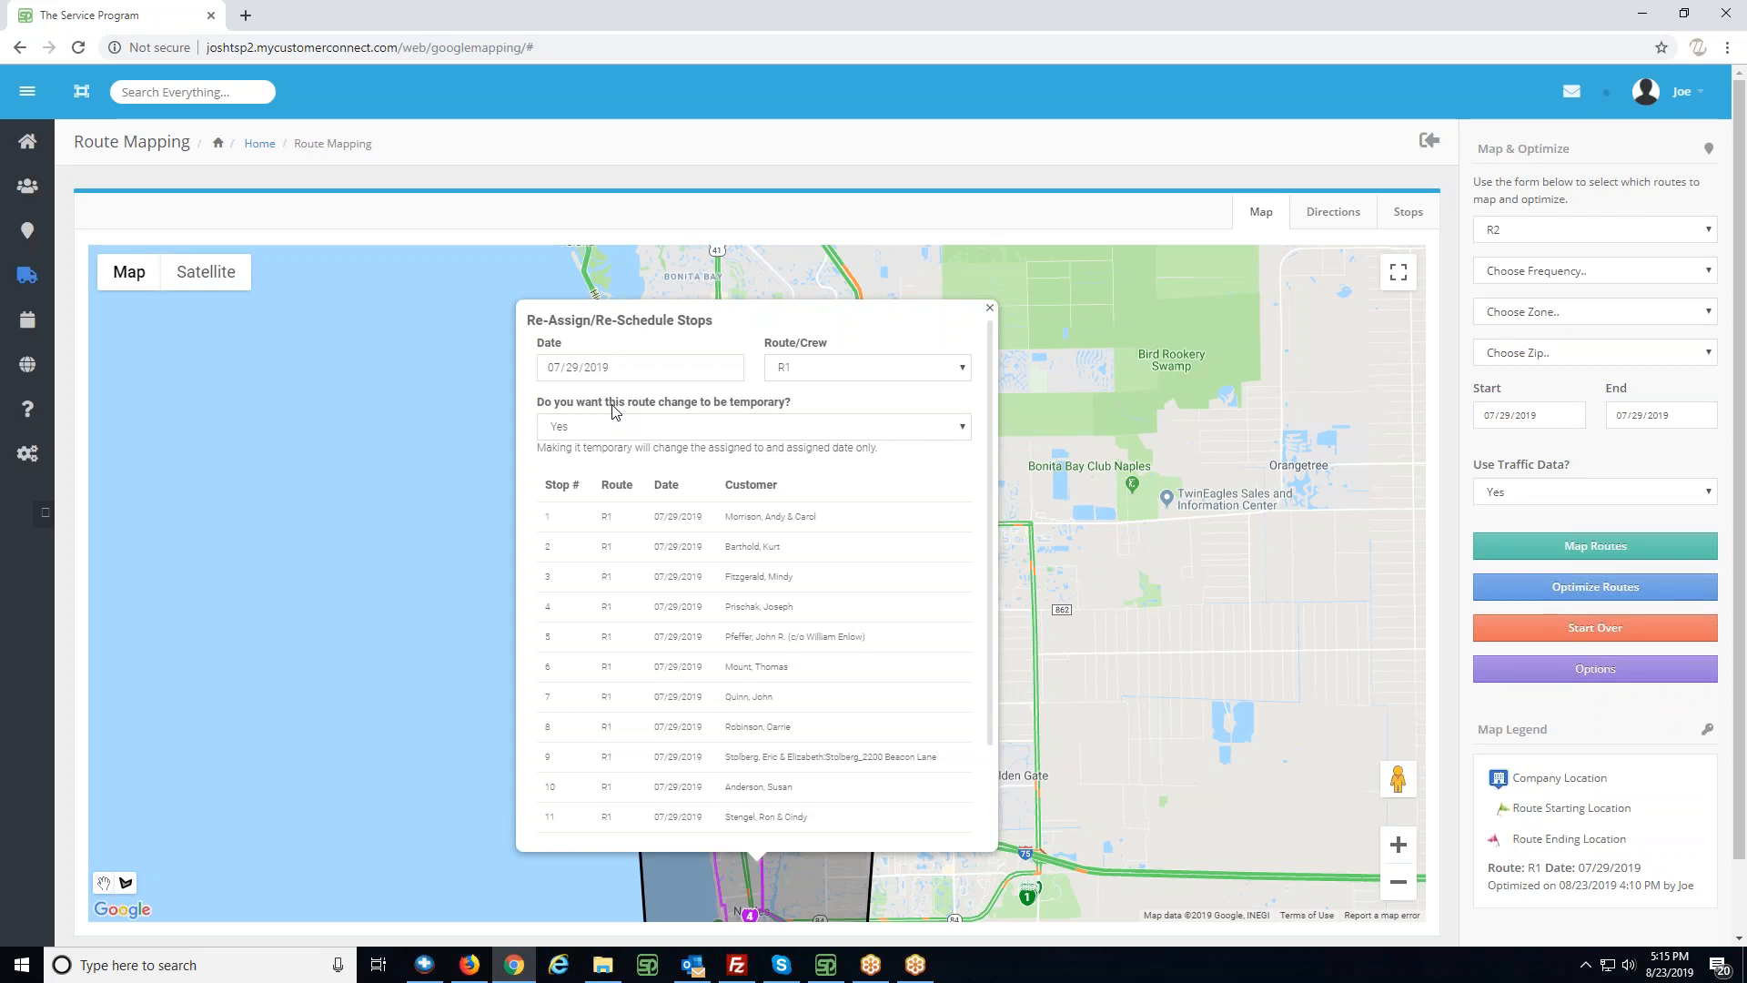
left_click(644, 434)
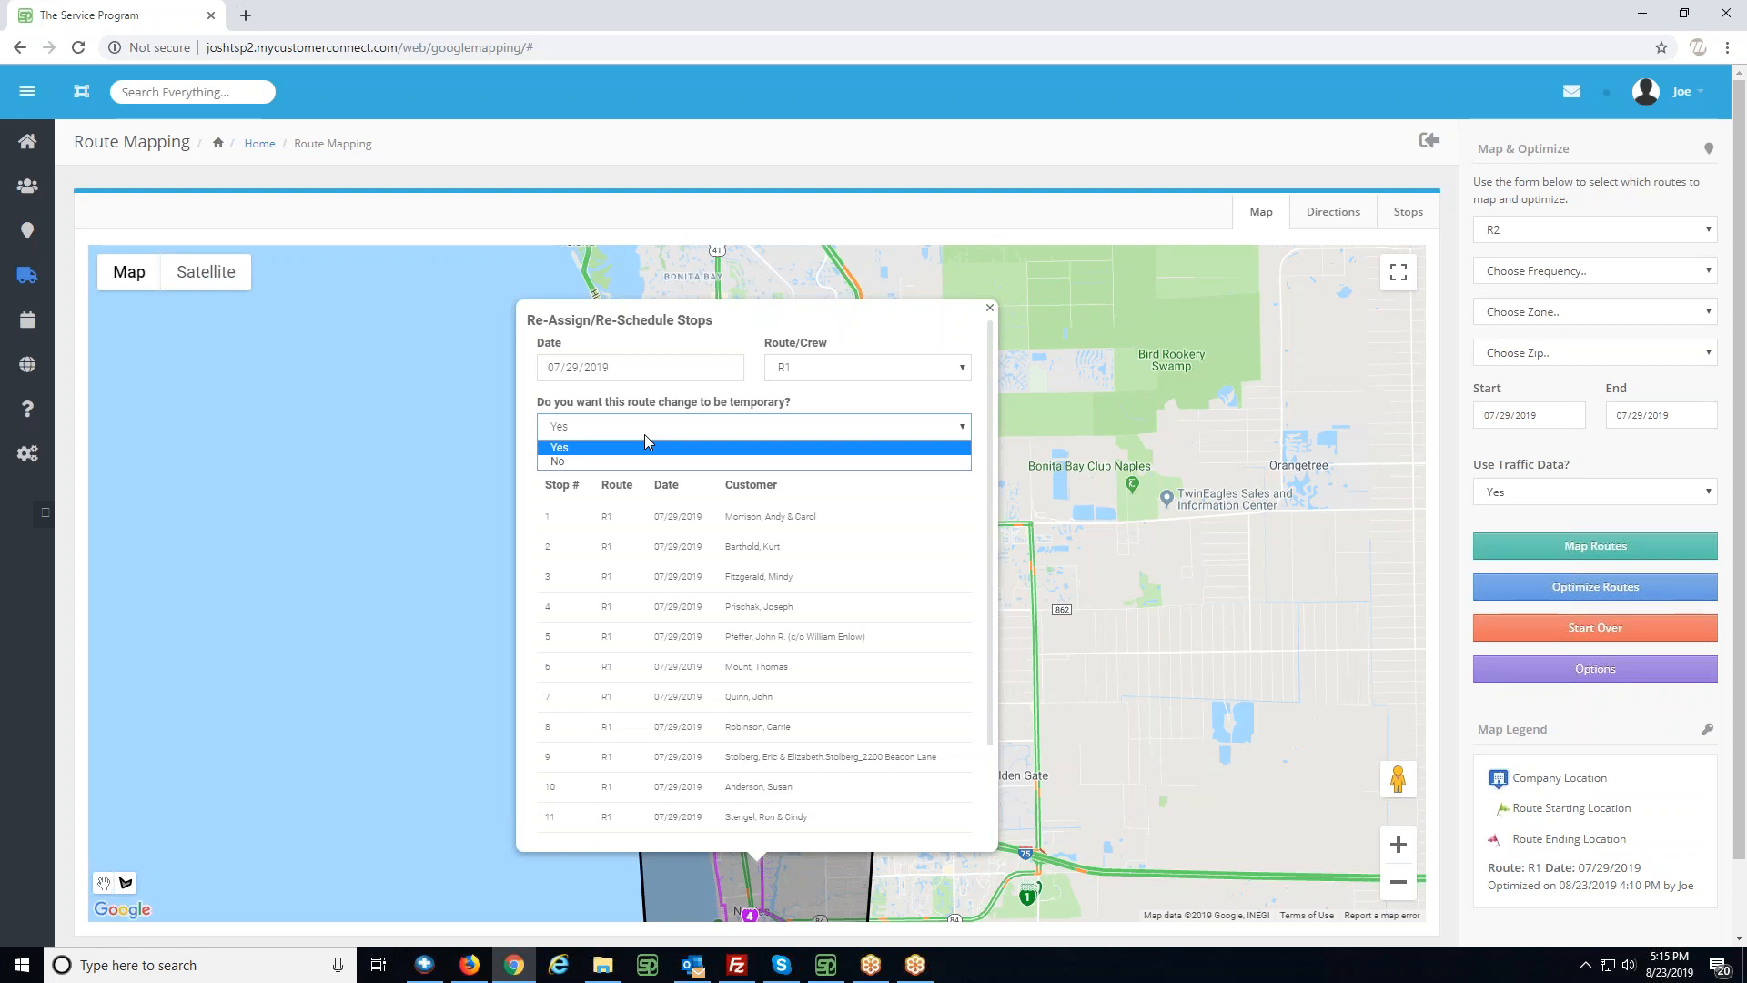
left_click(593, 449)
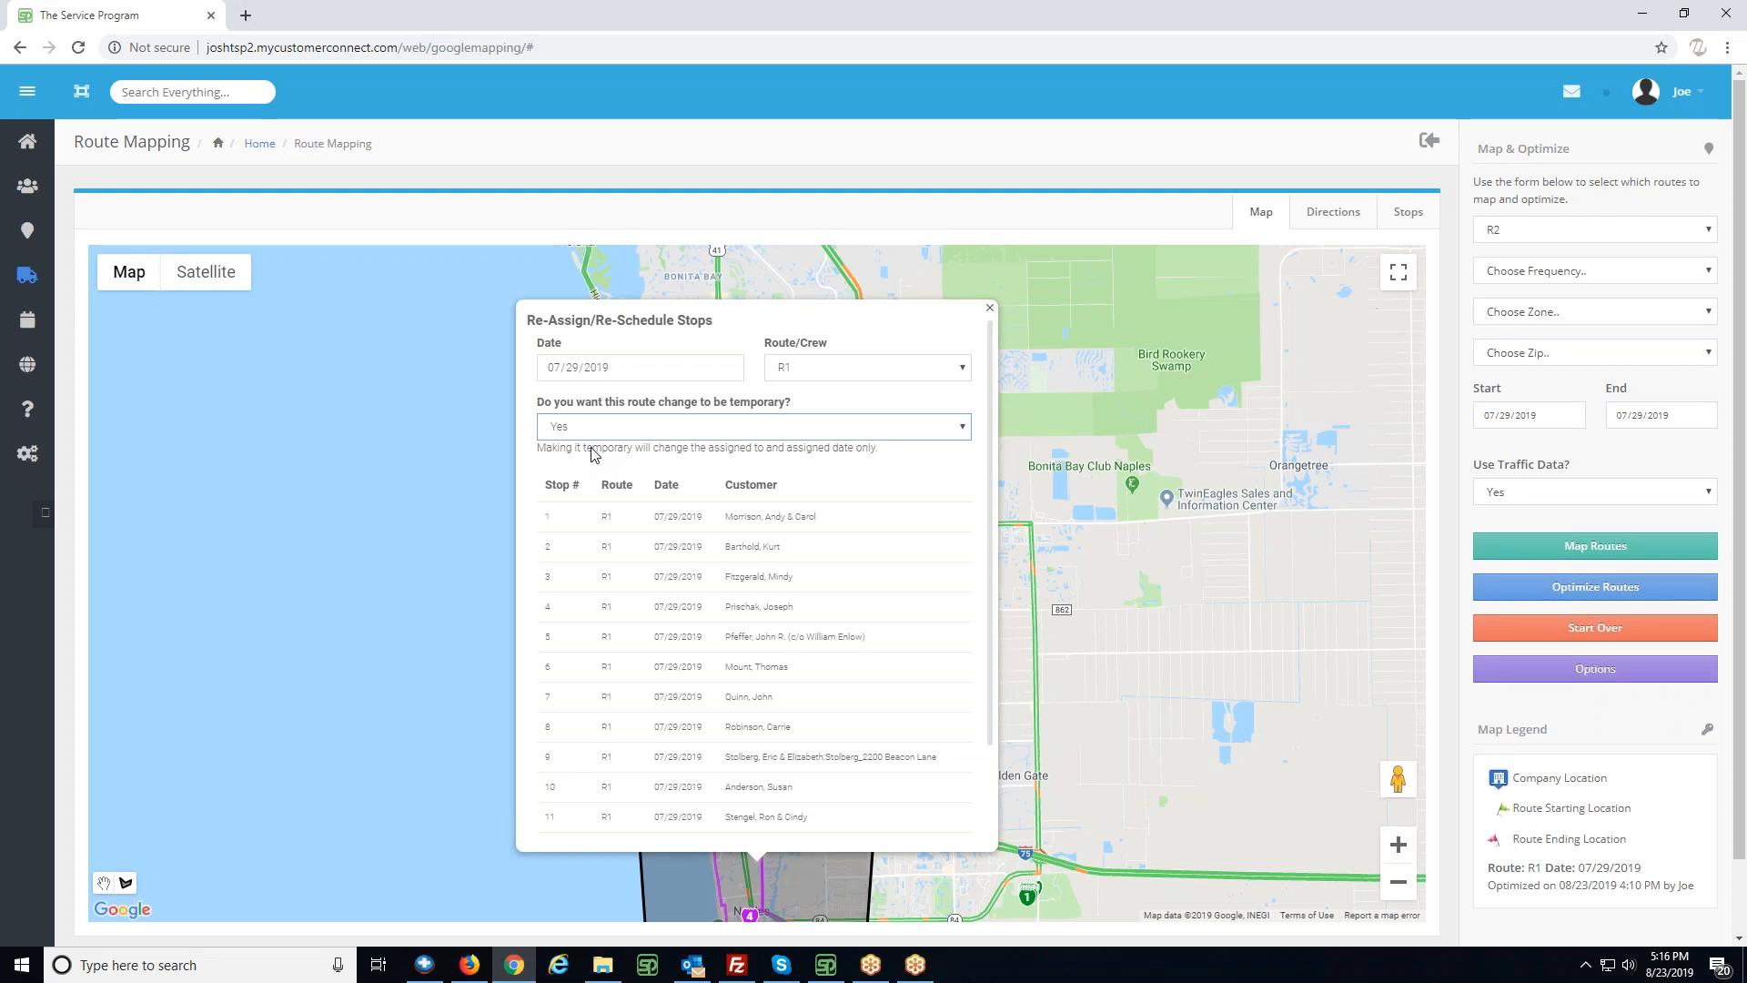
left_click(630, 424)
left_click(611, 464)
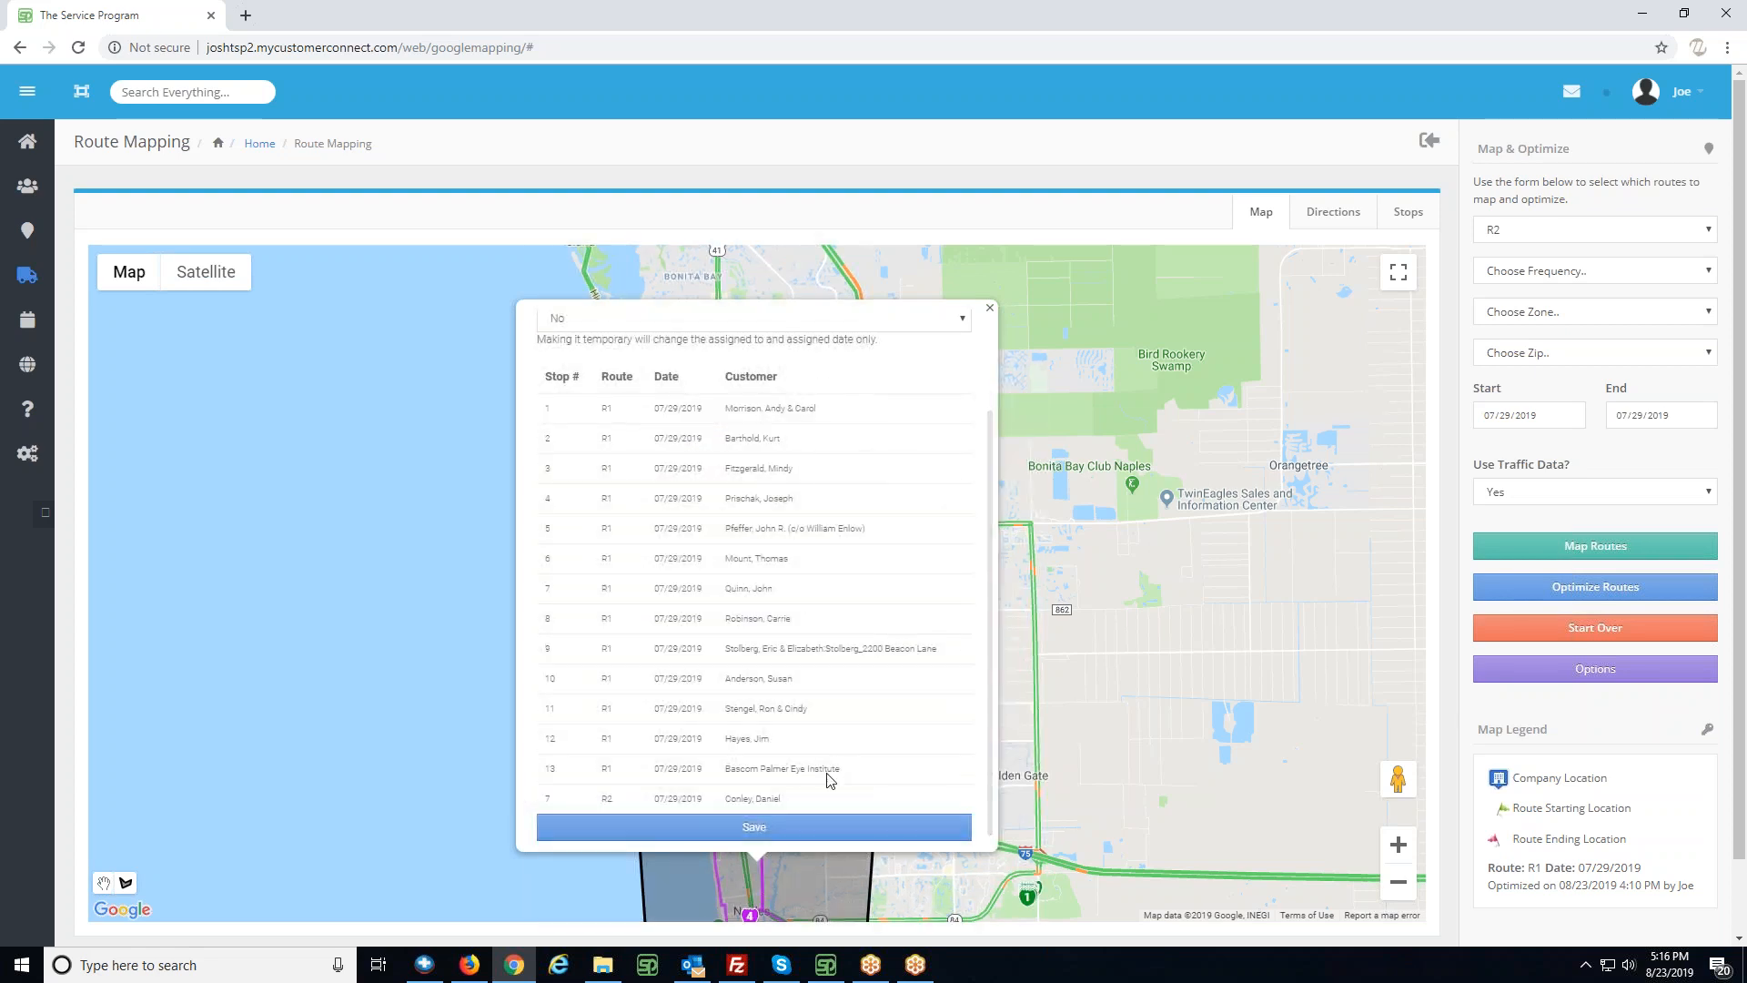
left_click(791, 835)
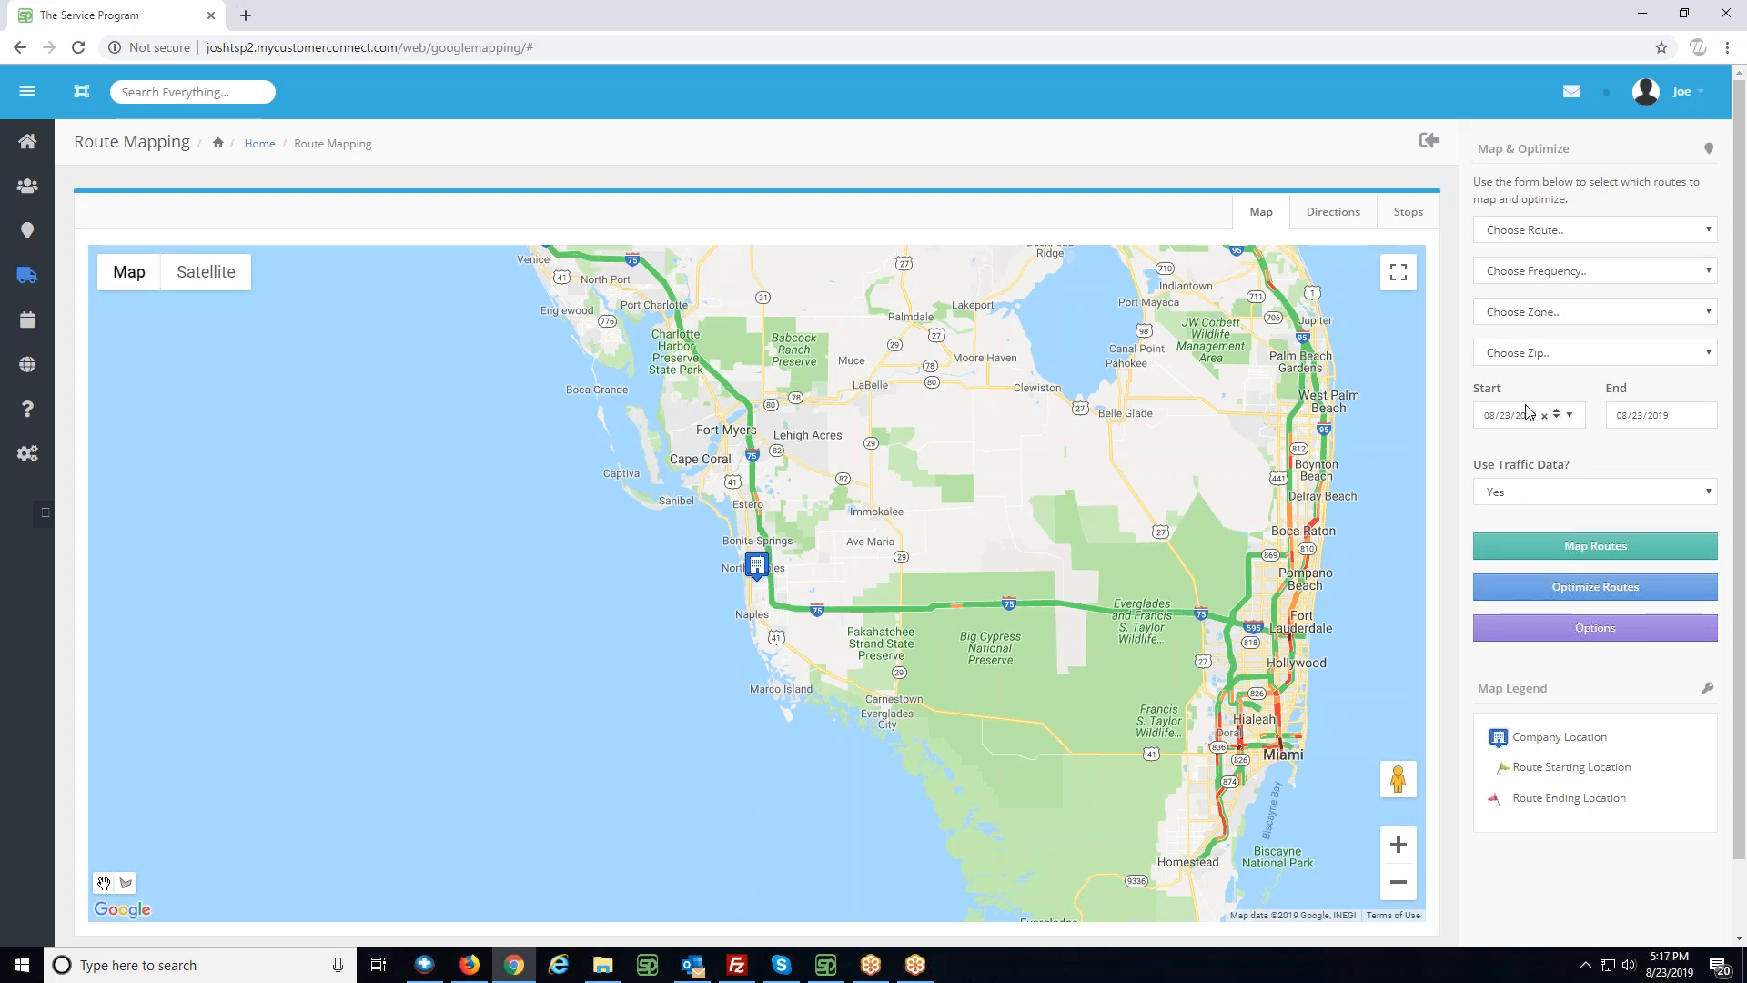
- Map route R1 for 07/29/2019 and check the details of the reassigned stop north of stops 1 and 2
left_click(1532, 239)
left_click(1518, 269)
left_click(1500, 417)
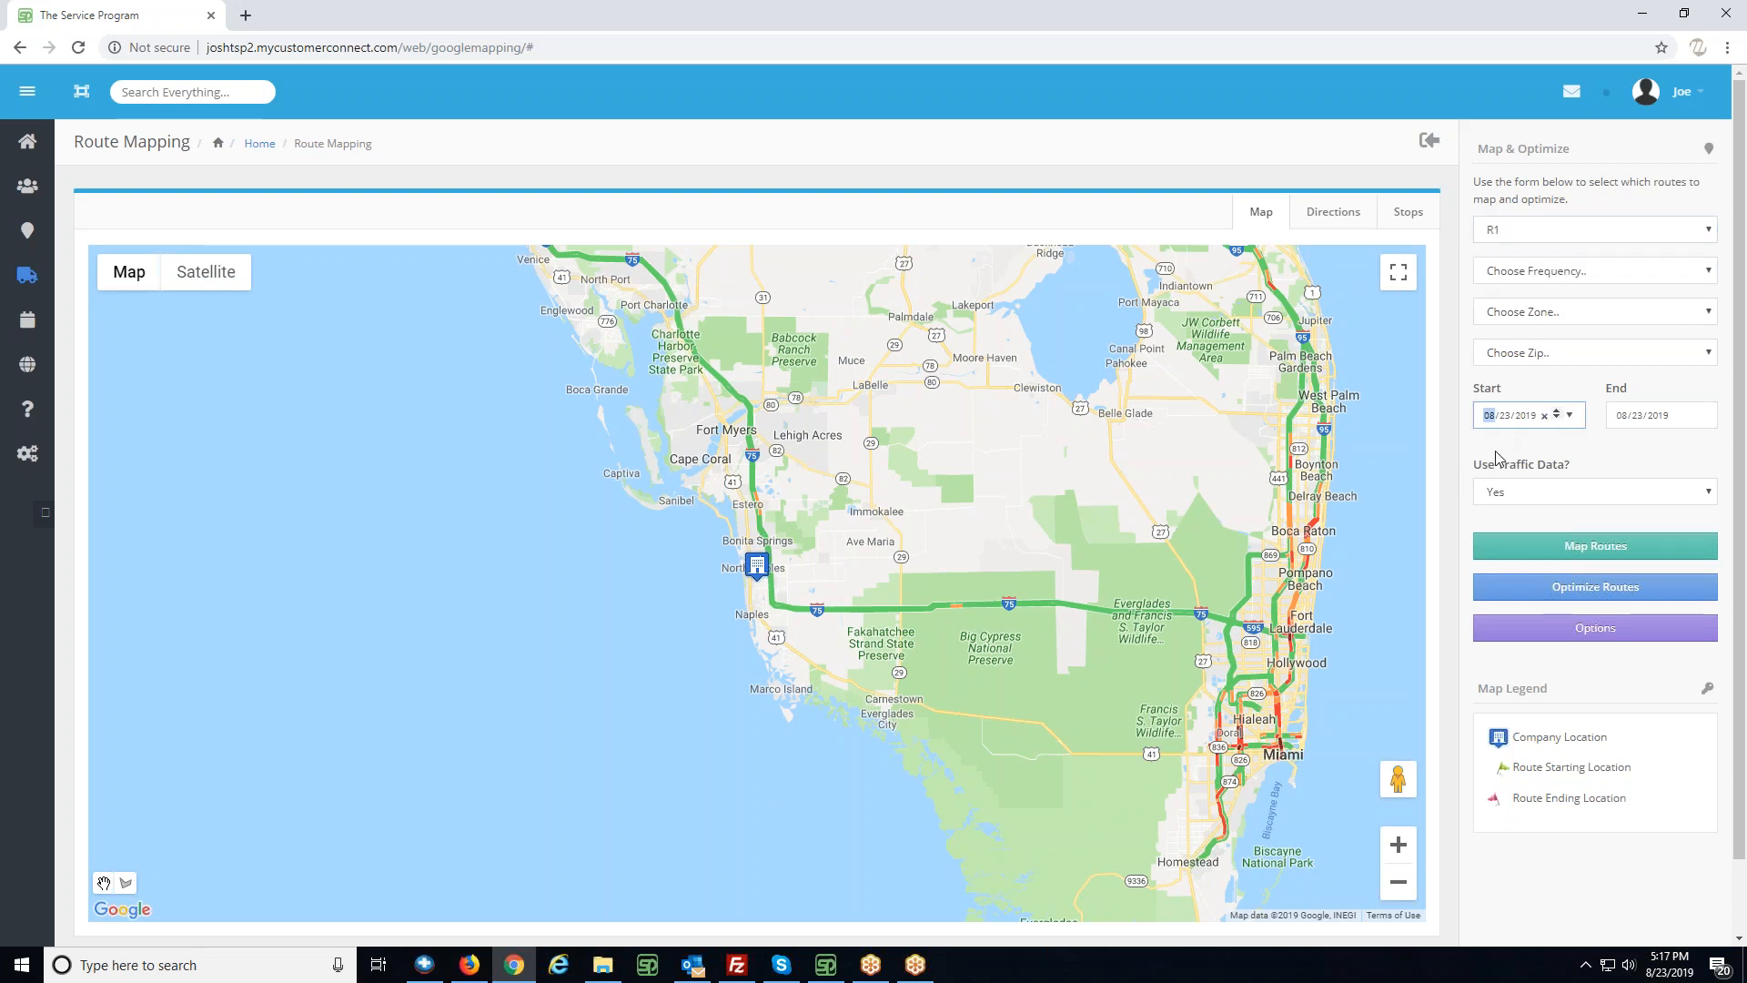
type("0729")
left_click(1564, 551)
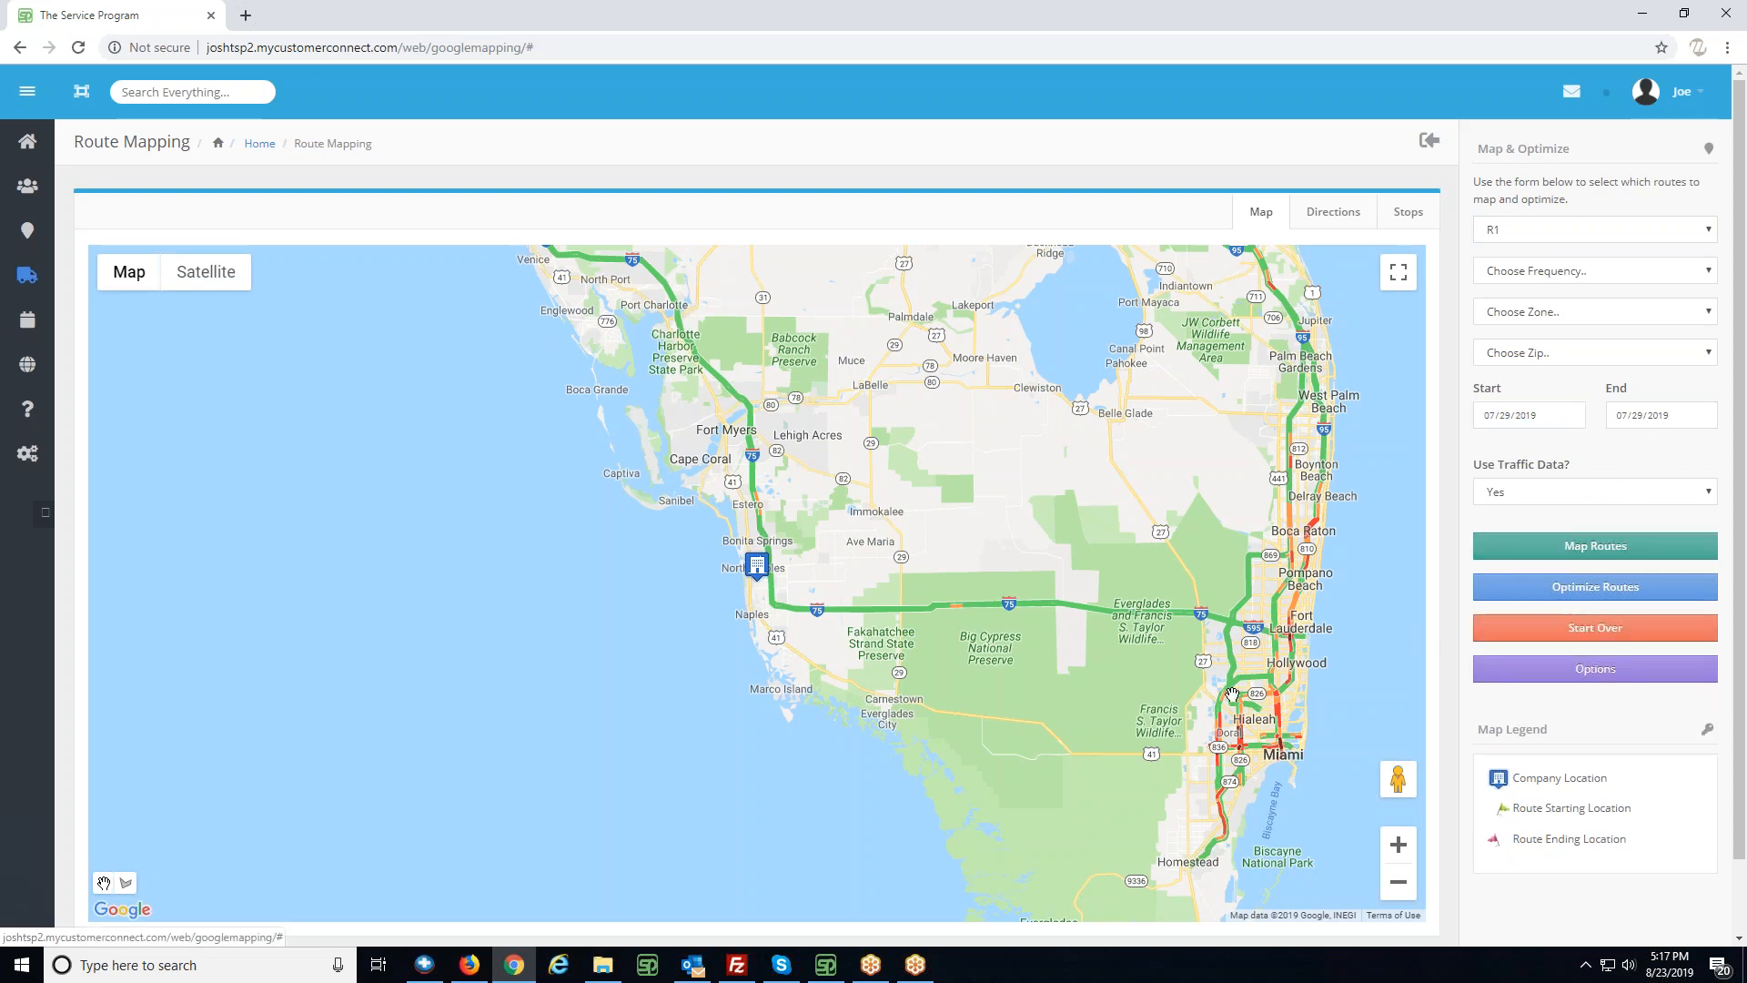
left_click(719, 352)
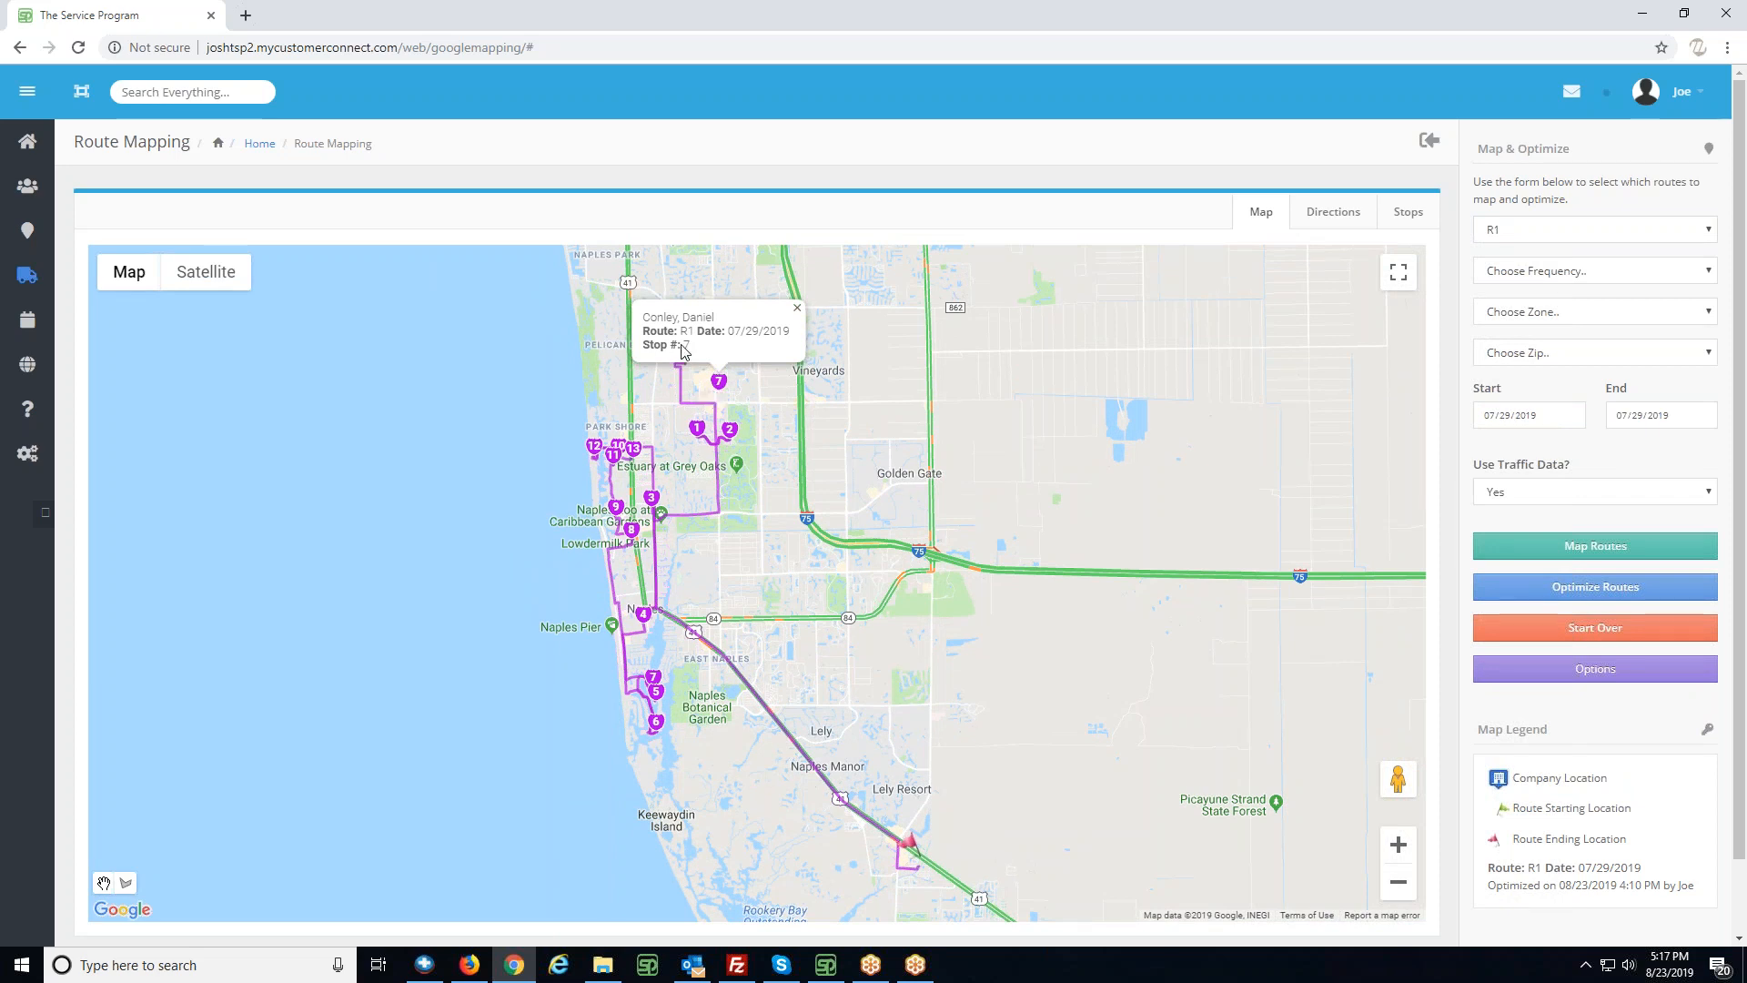
left_click(798, 309)
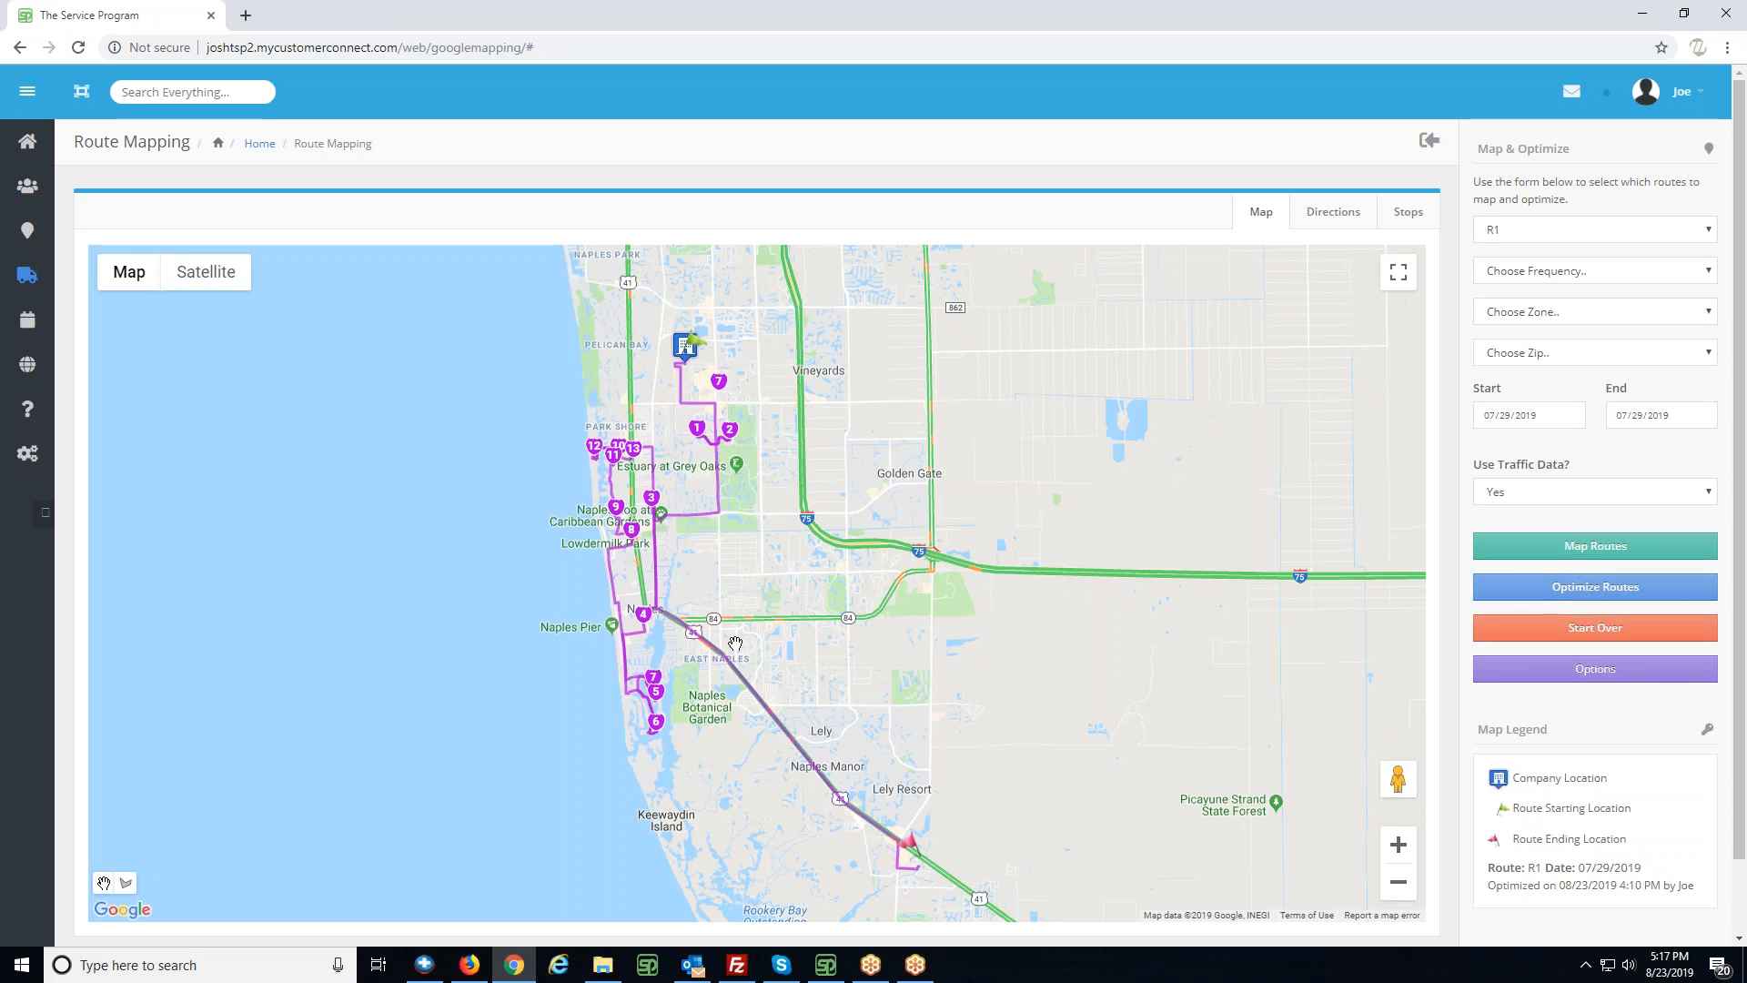
- Optimize route R1 and save the optimized stop numbers as the new route order
left_click(1637, 597)
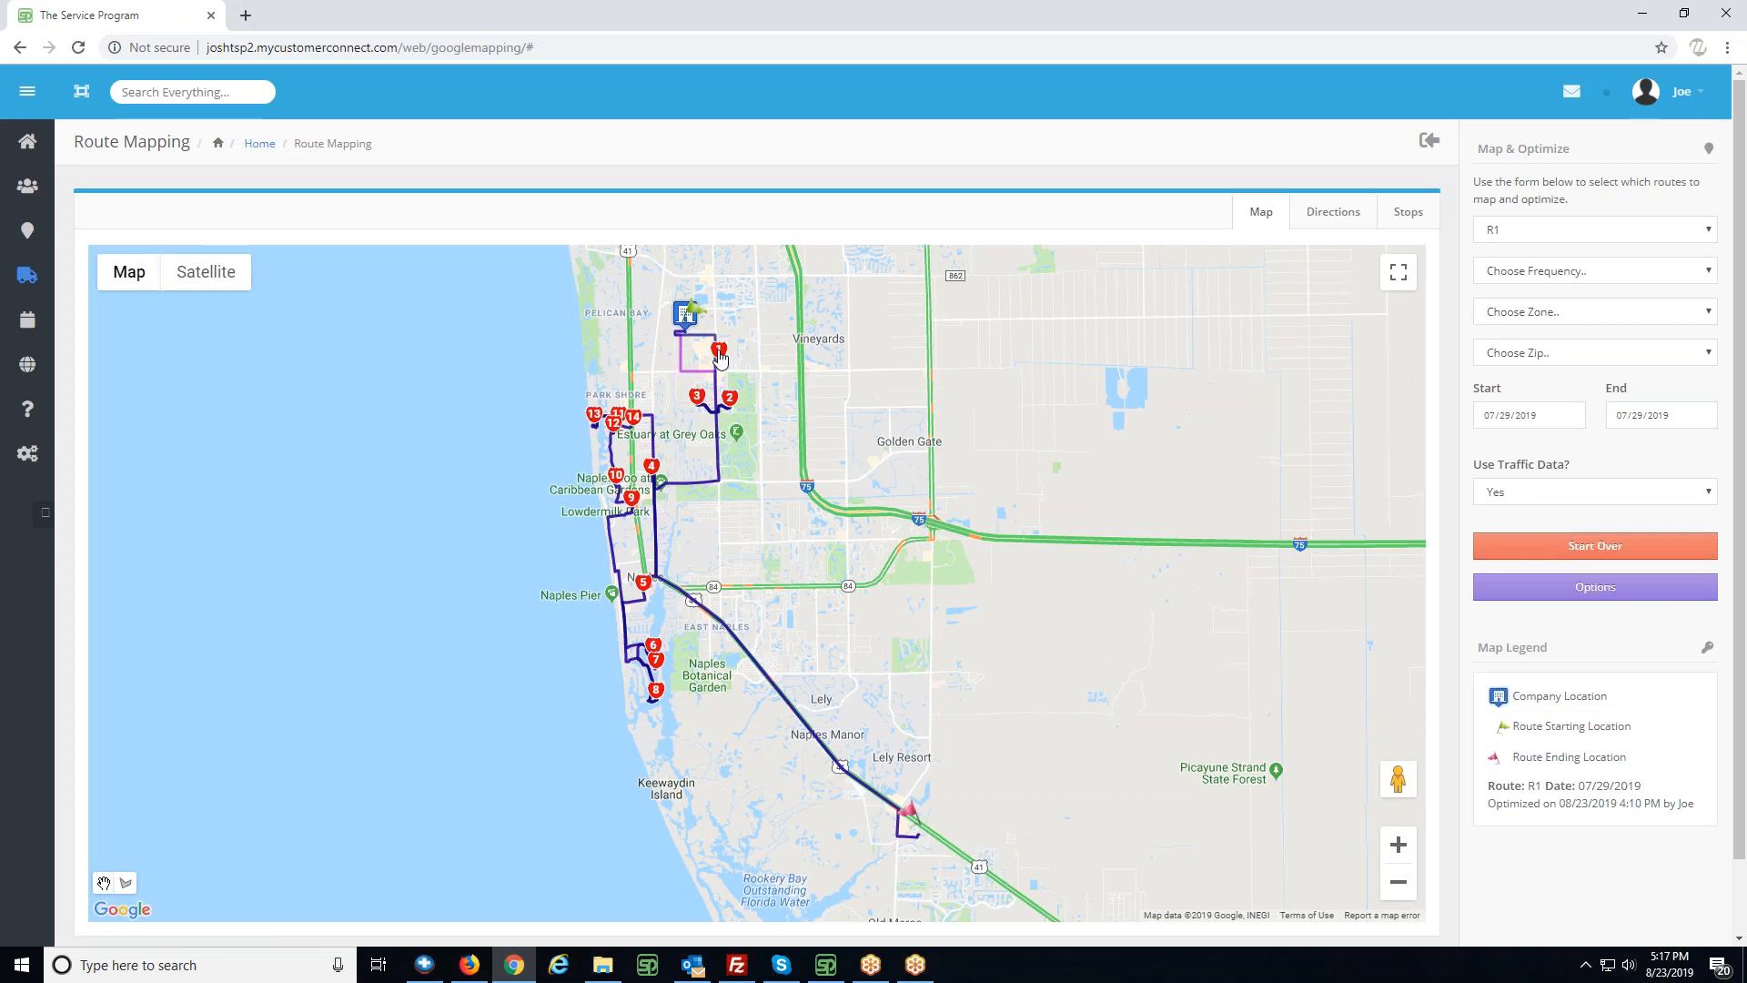
left_click(1399, 221)
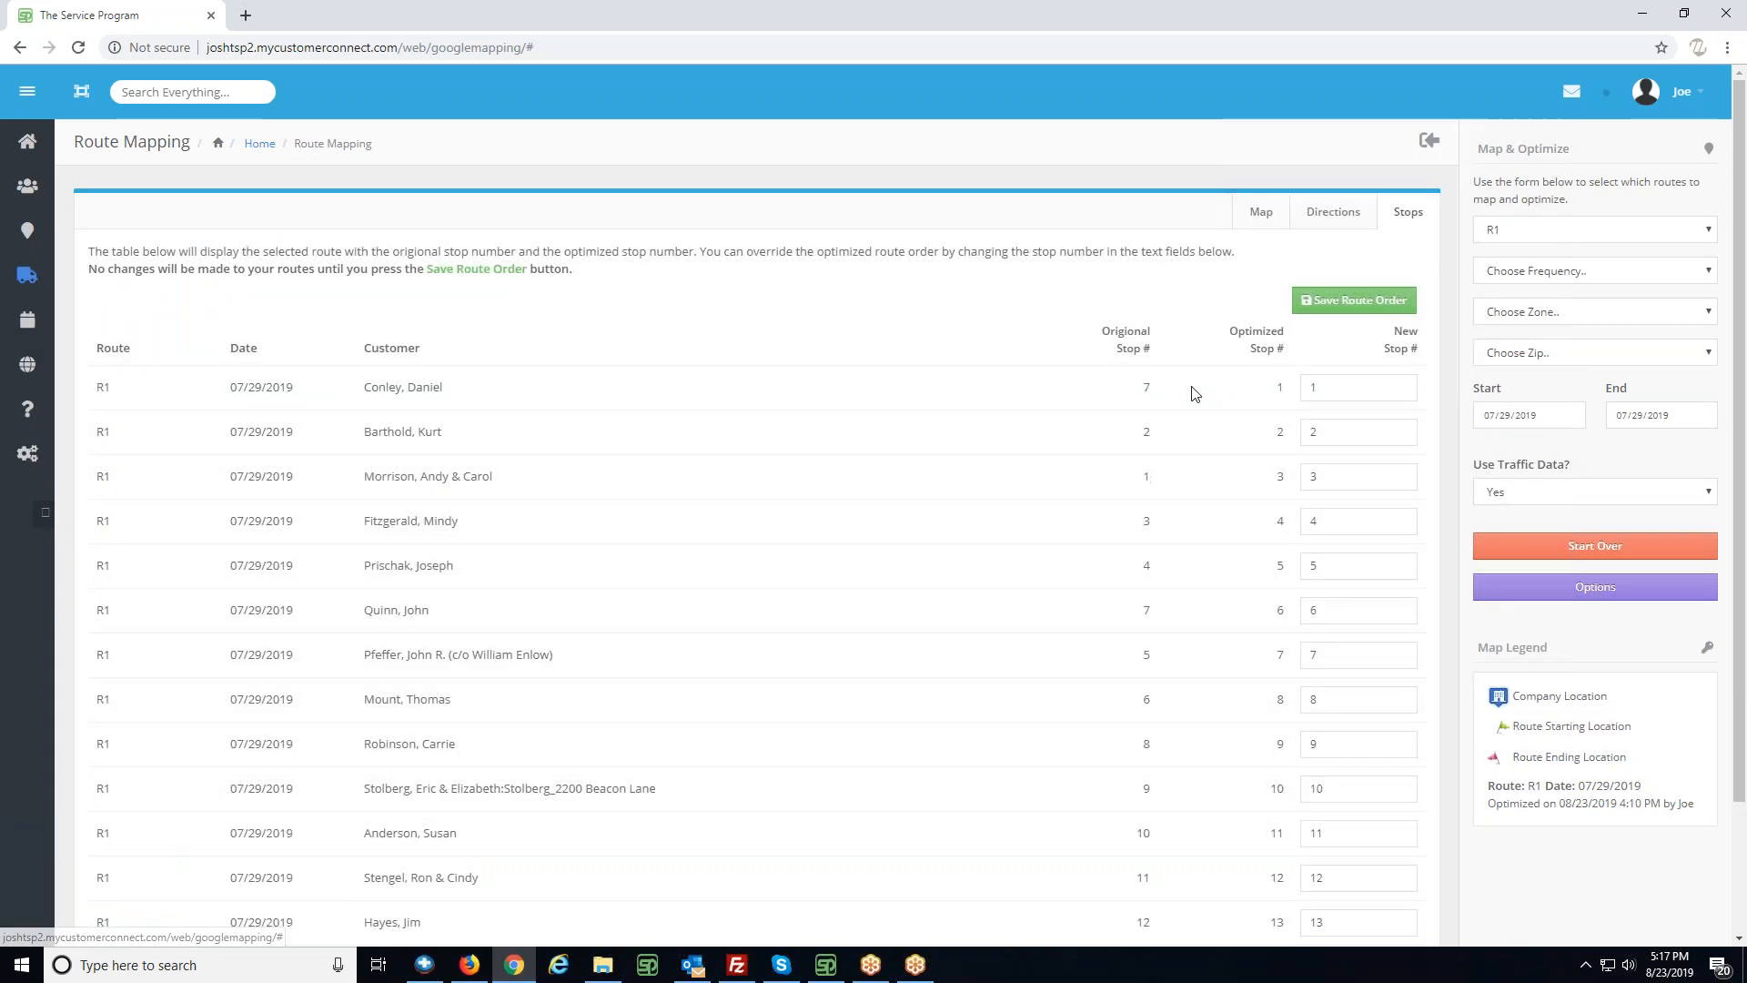
left_click(1357, 302)
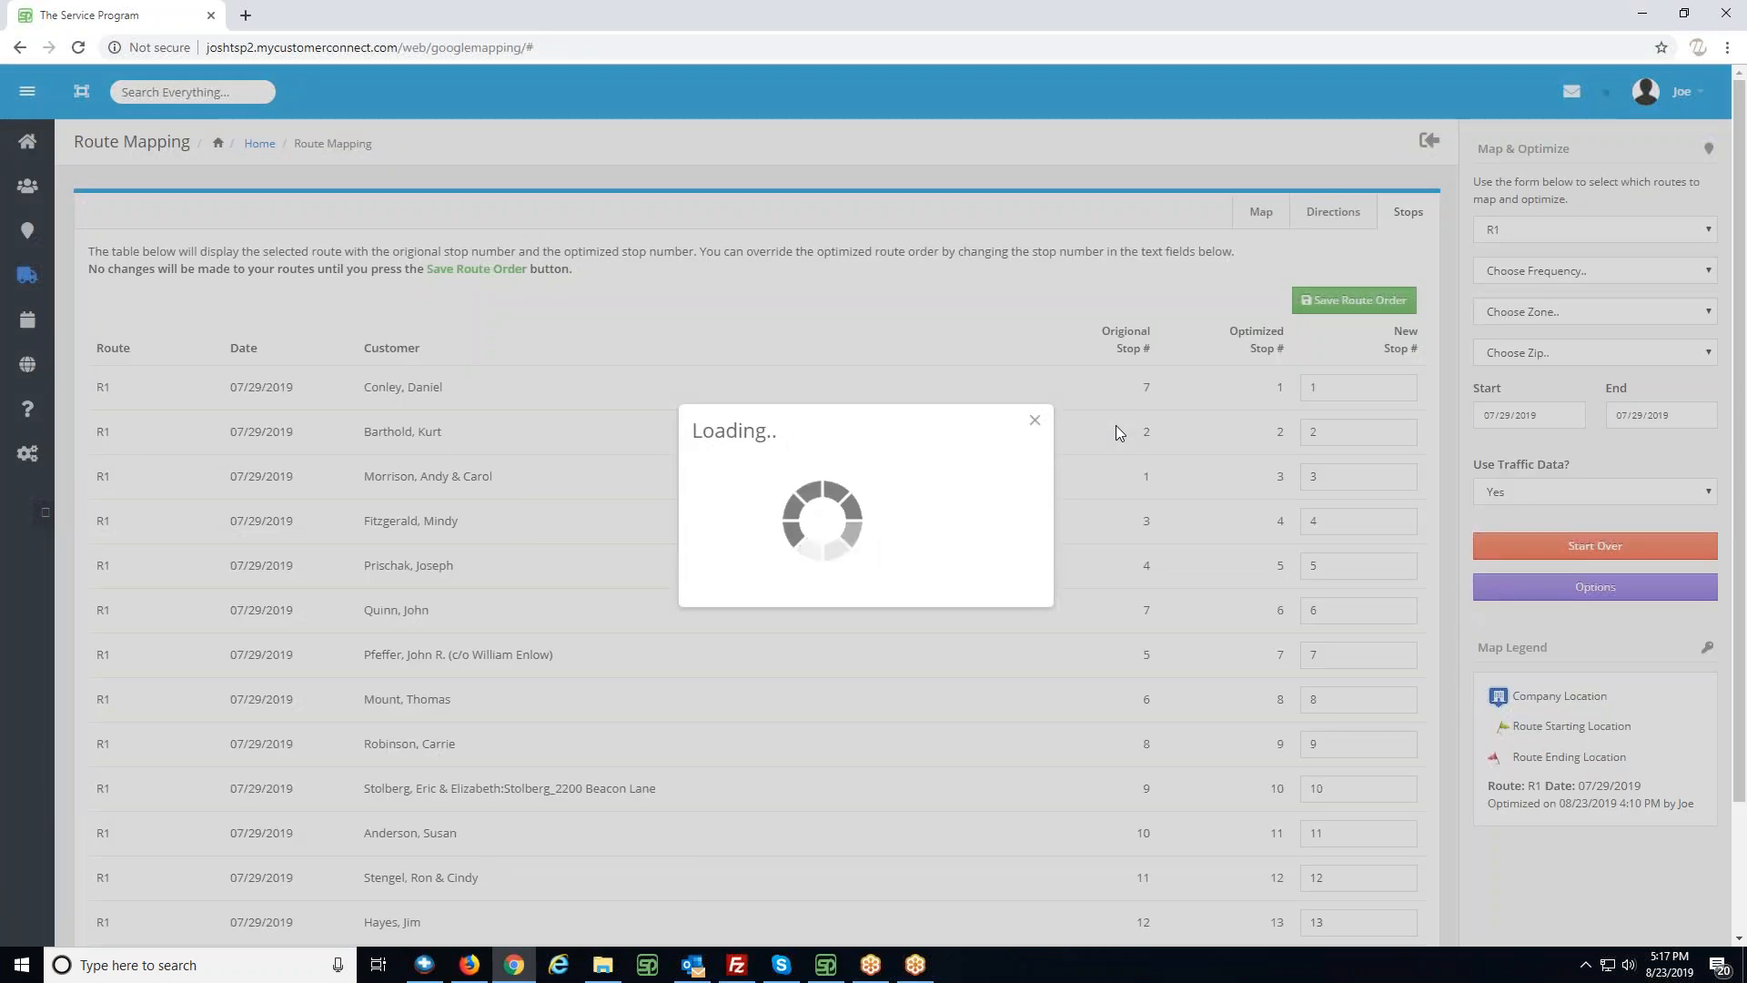